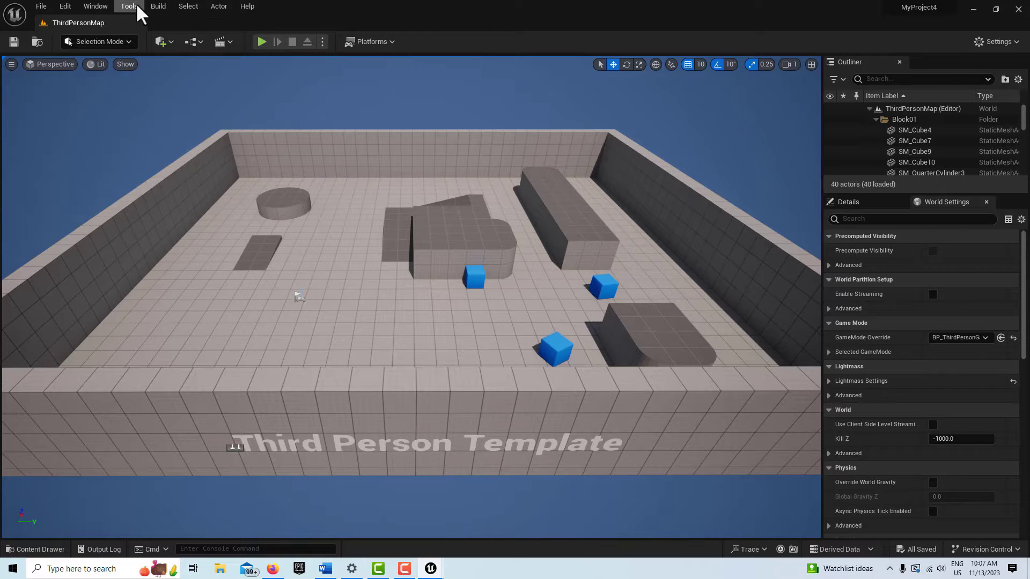
# Step: Load the Default Editor Layout from the Window menu, removing the World Settings tab
pyautogui.click(105, 9)
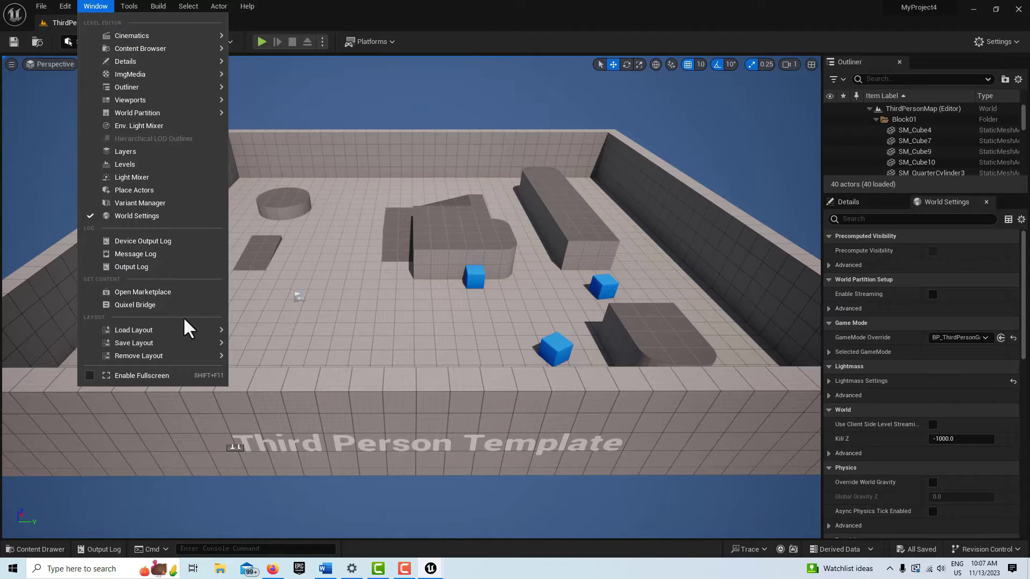
pyautogui.moveTo(195, 330)
pyautogui.click(268, 345)
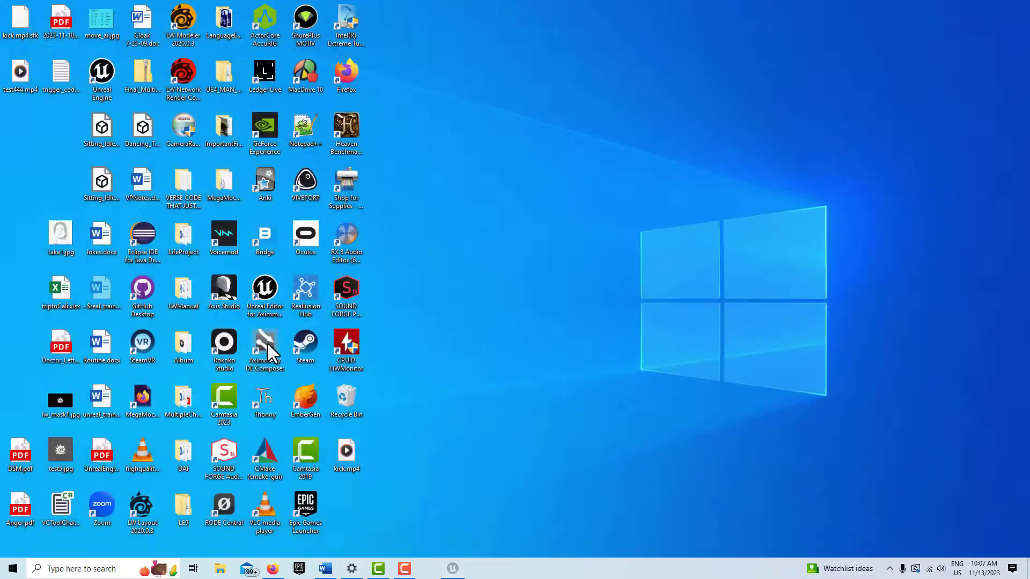
# Step: Dock the Content Browser on the top-level Content folder and begin importing a file
pyautogui.click(37, 549)
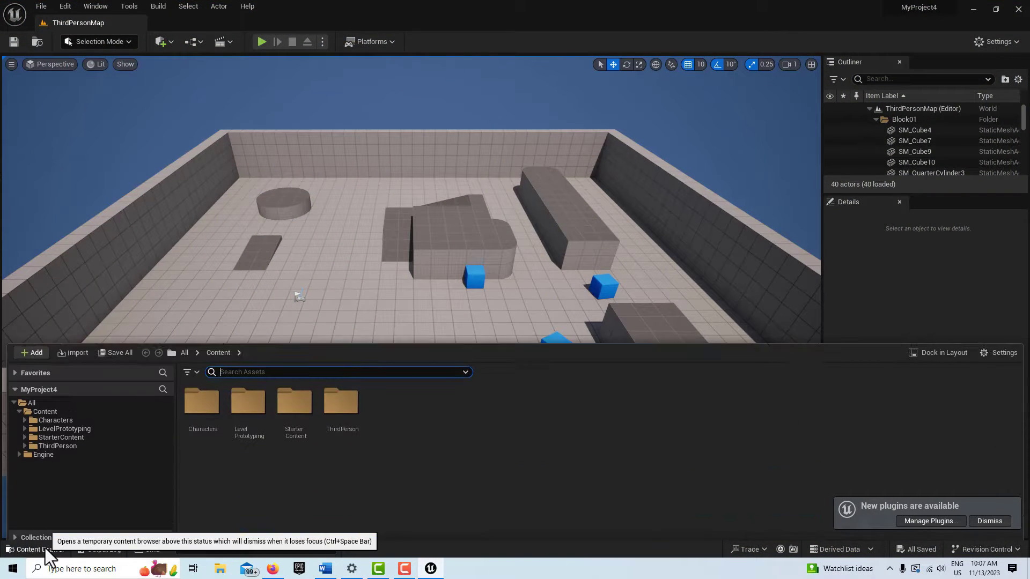
pyautogui.click(921, 345)
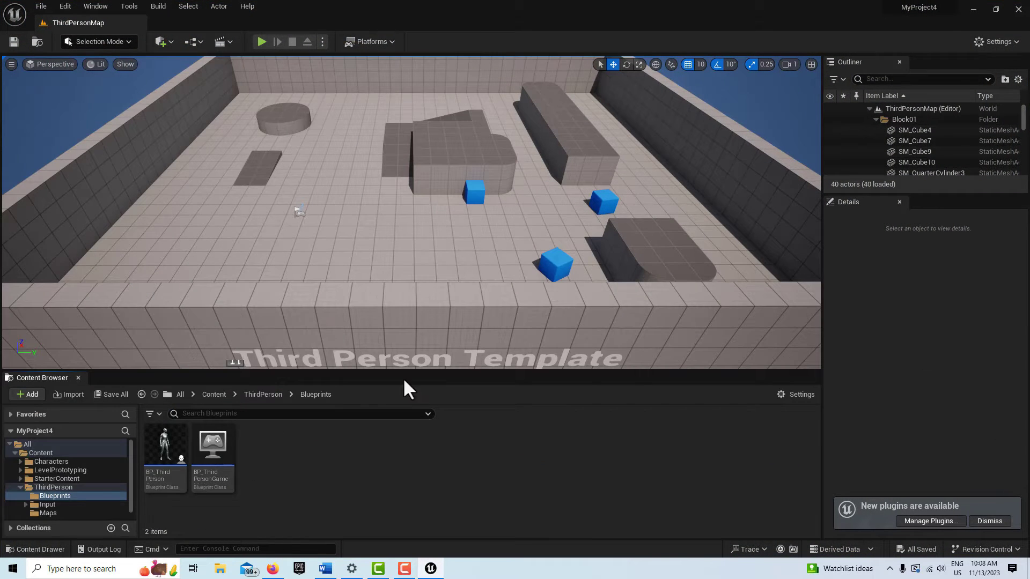
pyautogui.click(55, 455)
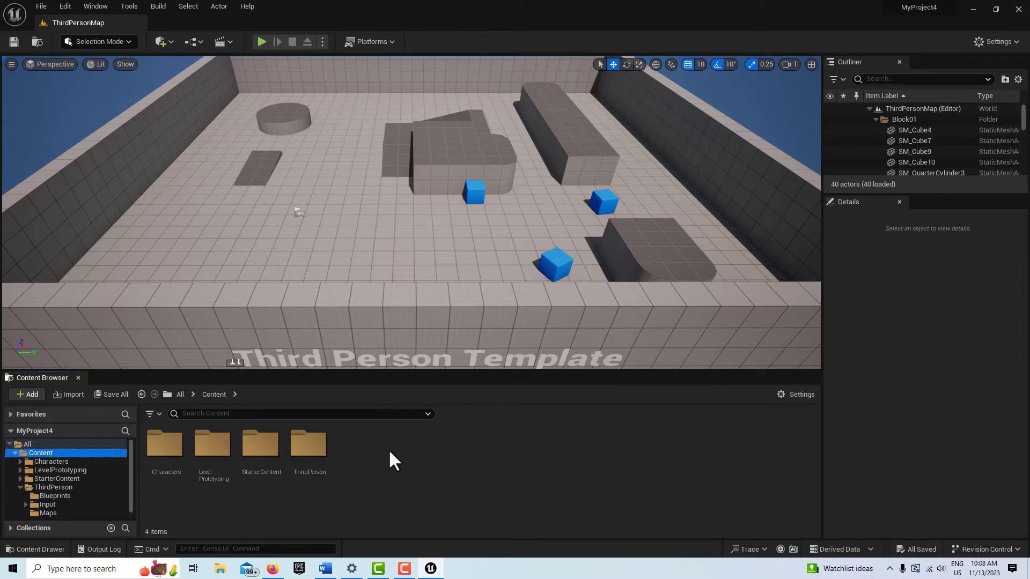
pyautogui.click(27, 395)
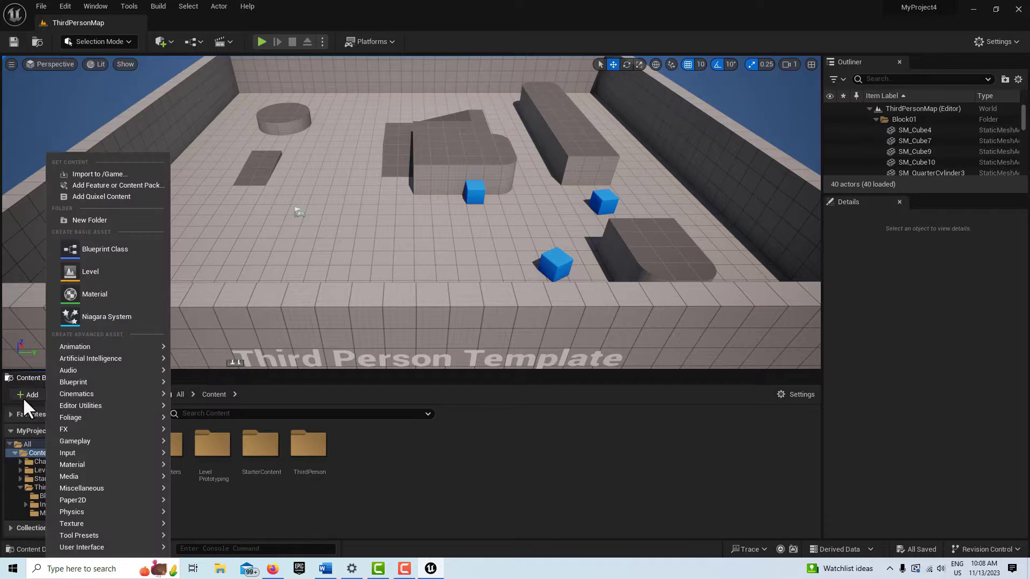
pyautogui.click(110, 173)
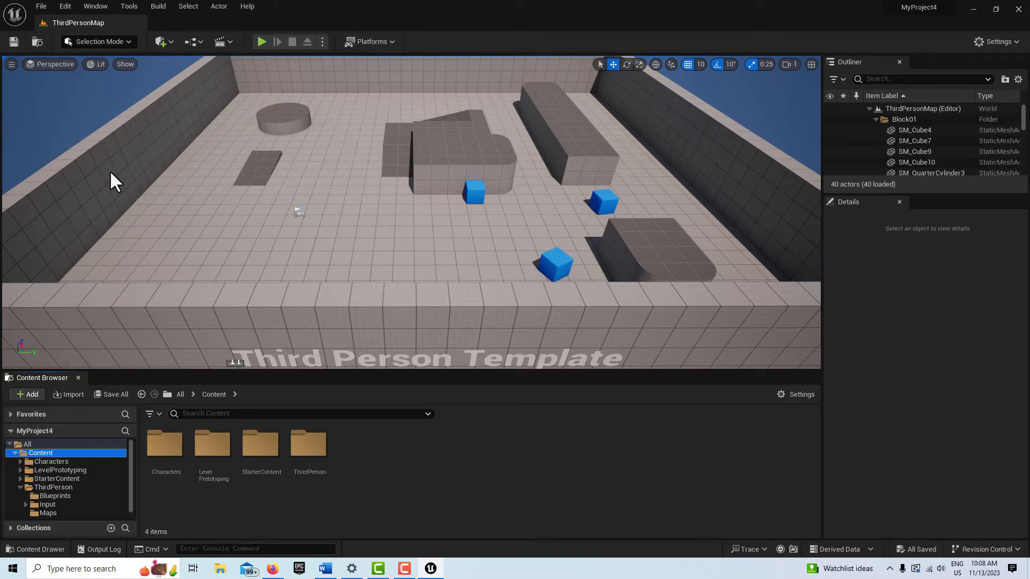
# Step: Import Downloads/T-Pose.fbx into Content with its mesh, skeleton, physics asset and materials
pyautogui.click(51, 178)
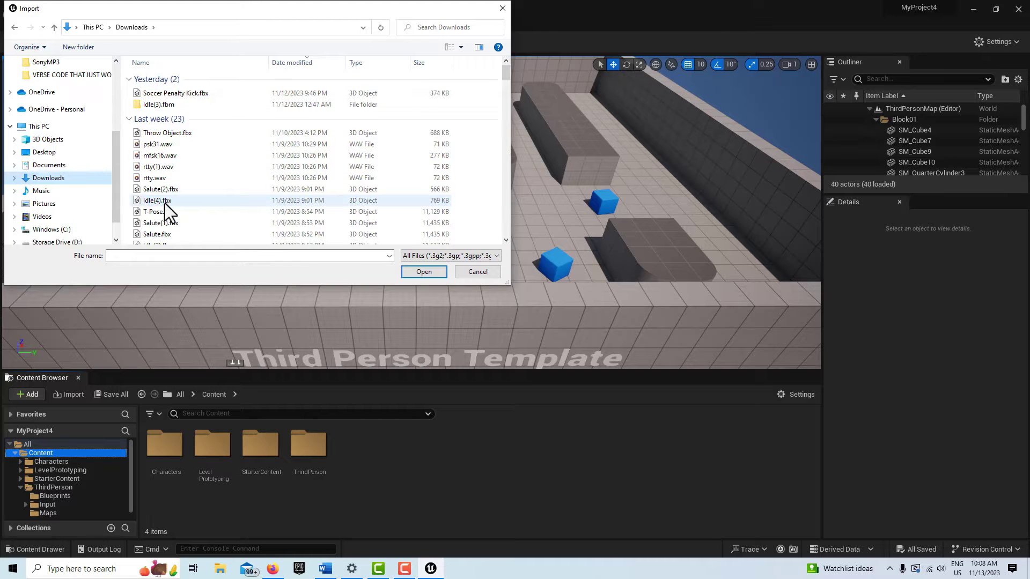
pyautogui.click(165, 210)
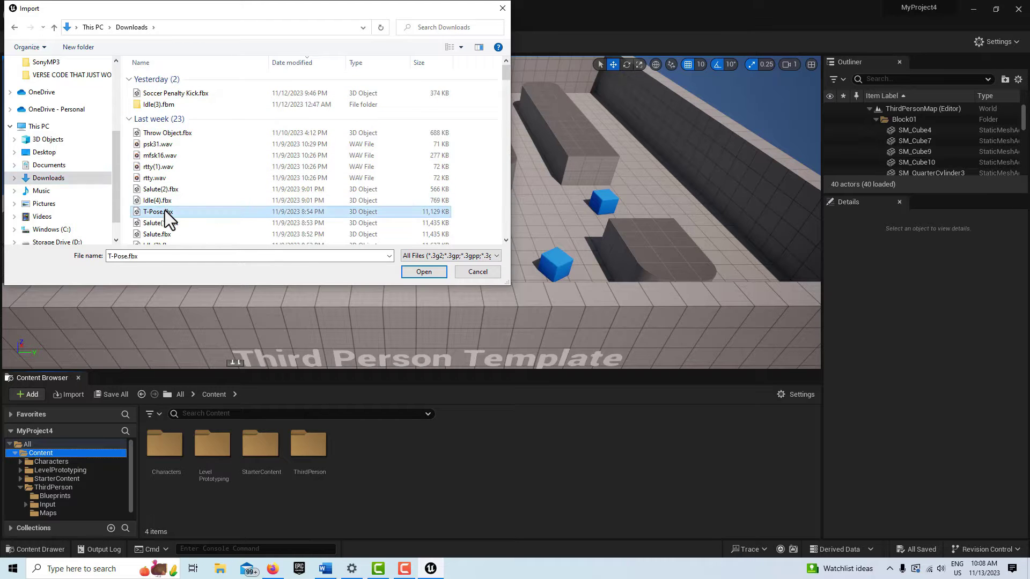
pyautogui.click(413, 273)
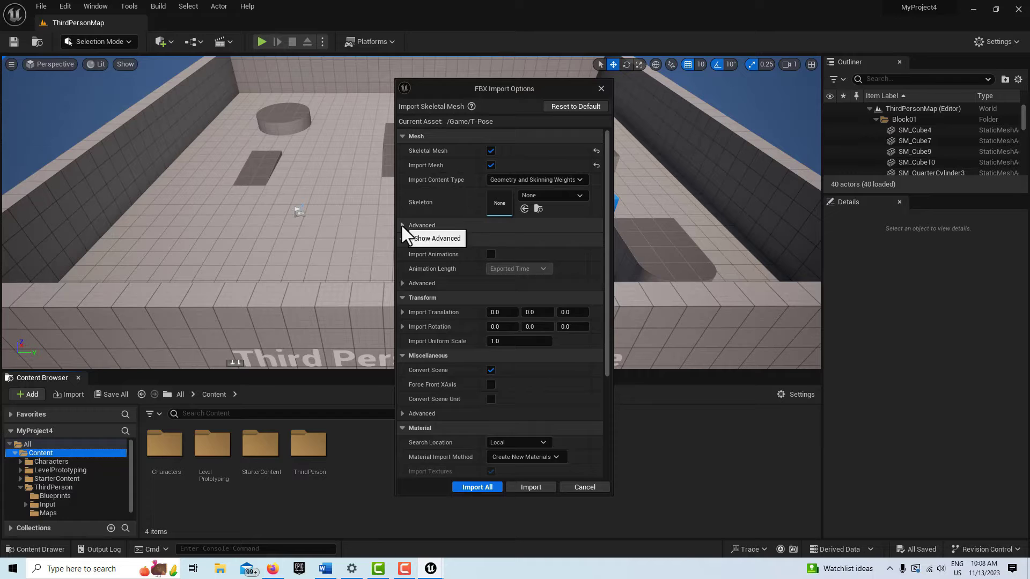
pyautogui.click(402, 225)
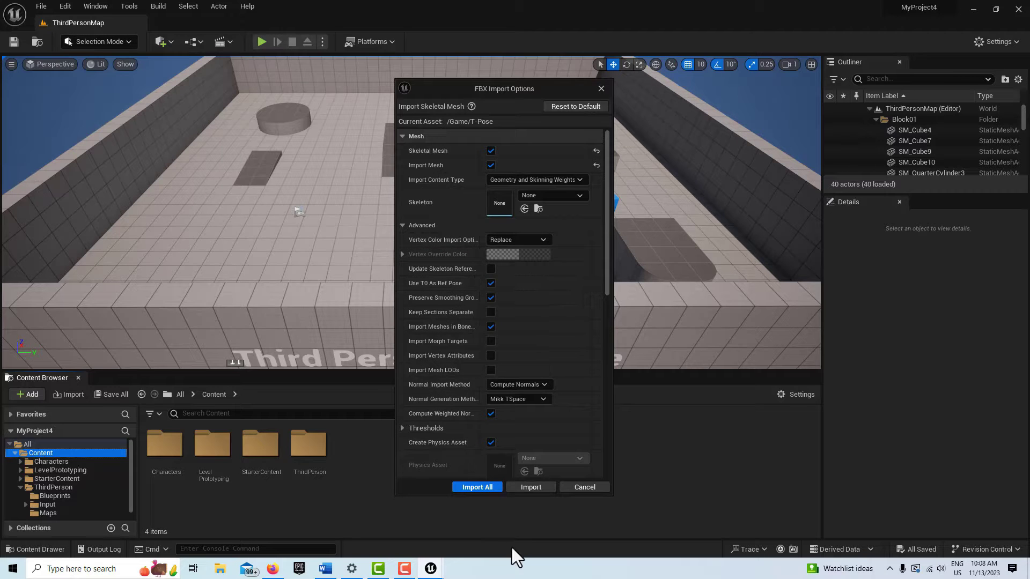
pyautogui.click(478, 487)
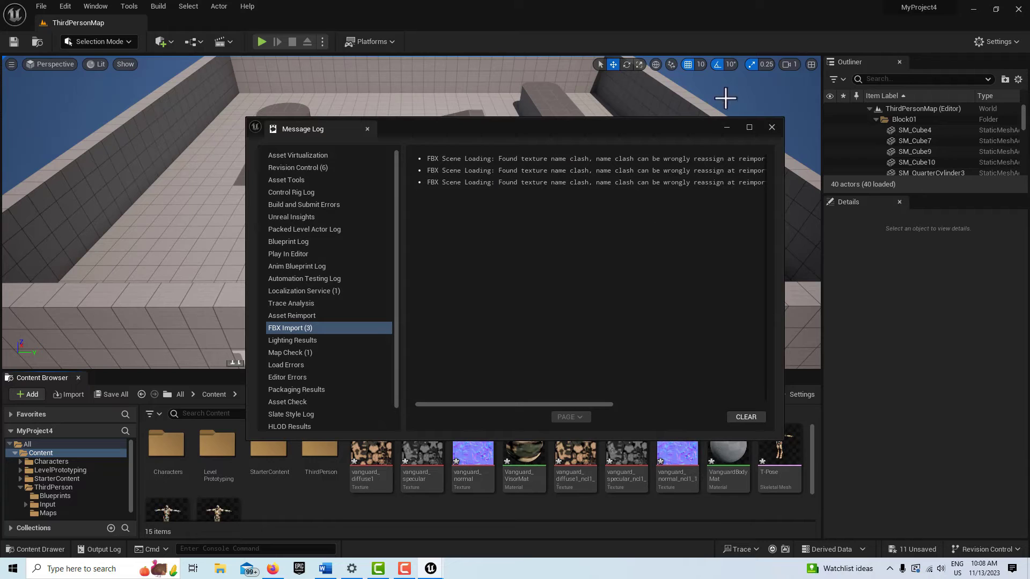
pyautogui.click(772, 127)
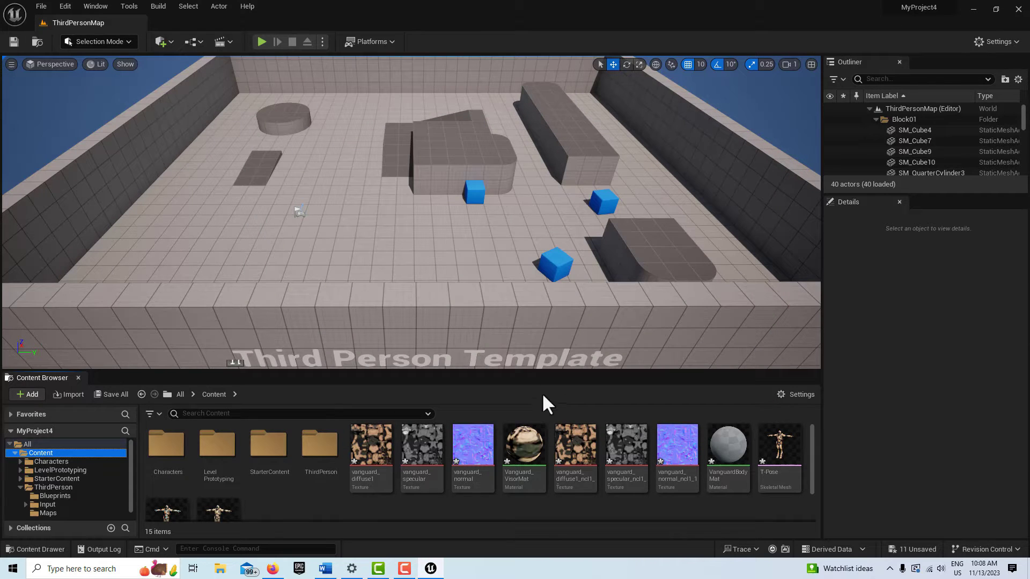
pyautogui.moveTo(537, 372); pyautogui.dragTo(532, 285)
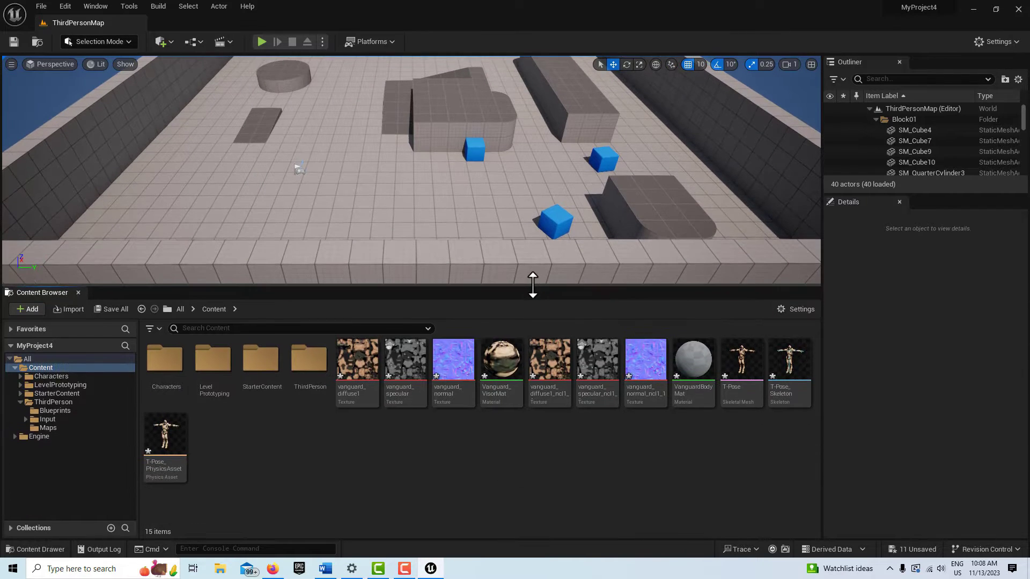
# Step: Import Soccer Penalty Kick.fbx as an animation using the T-Pose_Skeleton
pyautogui.click(23, 307)
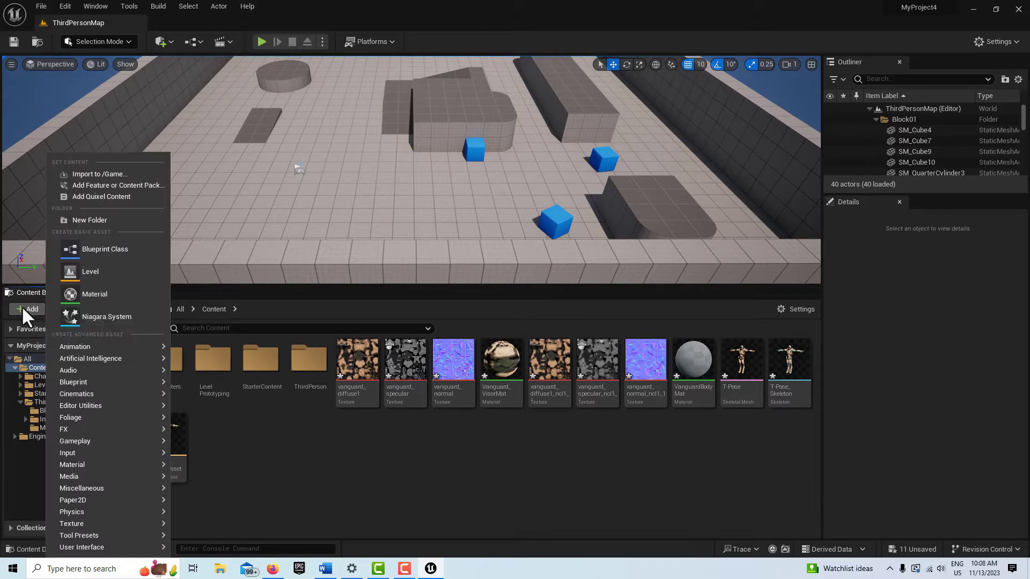
pyautogui.click(92, 174)
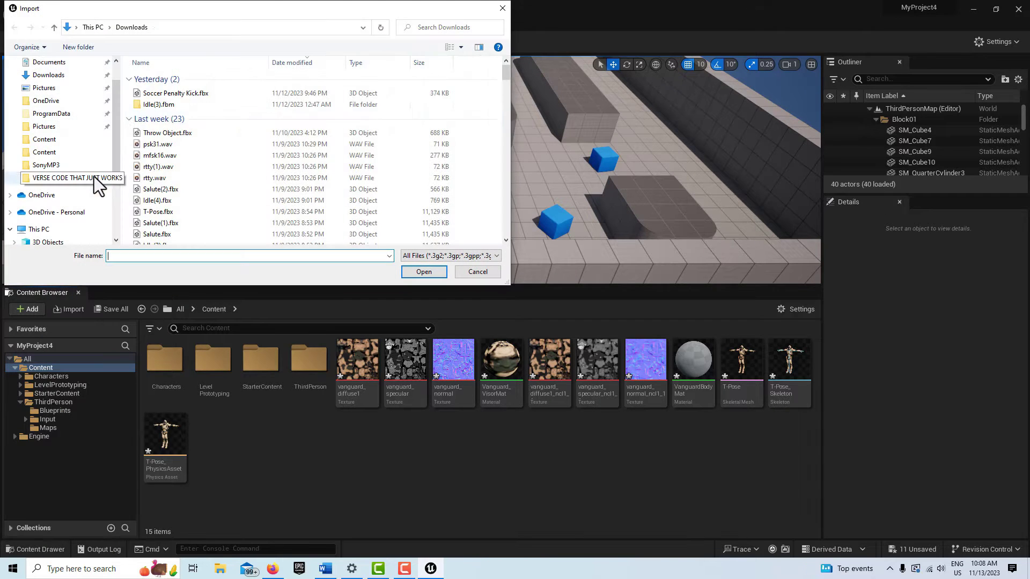
pyautogui.click(184, 97)
pyautogui.click(430, 273)
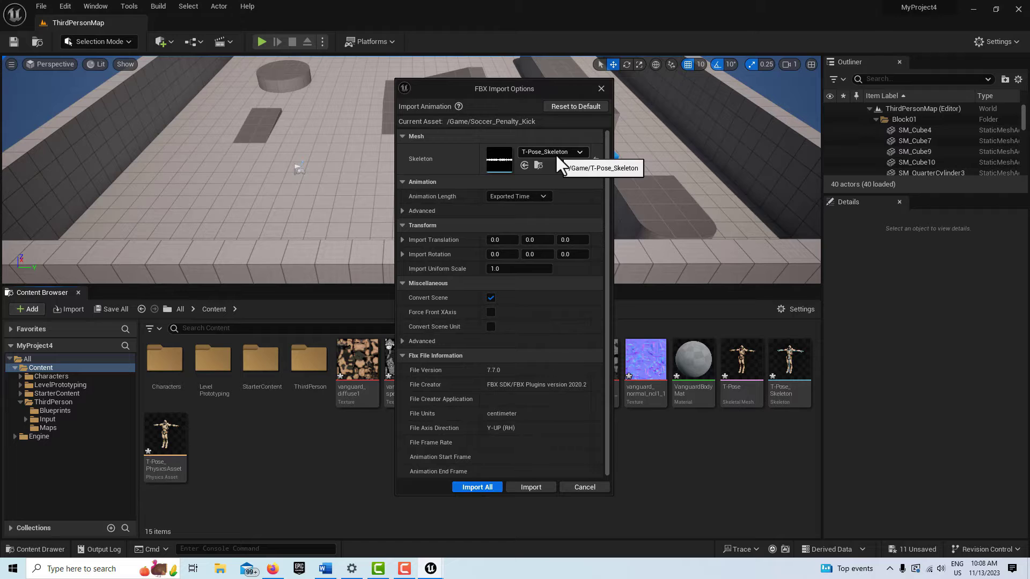
pyautogui.click(477, 487)
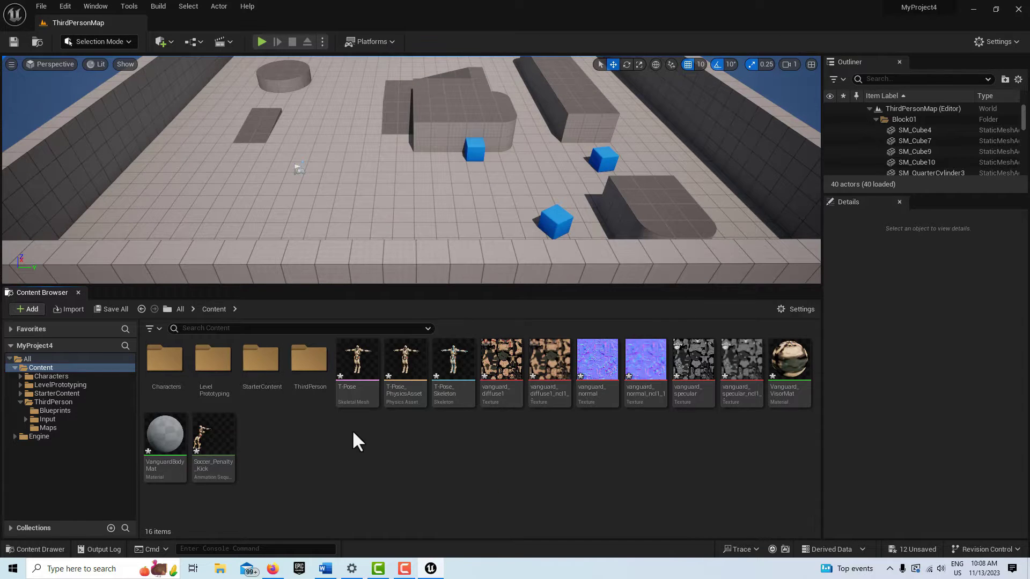
# Step: Drag the T-Pose skeletal mesh from Content onto the arena floor in the viewport
pyautogui.moveTo(349, 375); pyautogui.dragTo(393, 189)
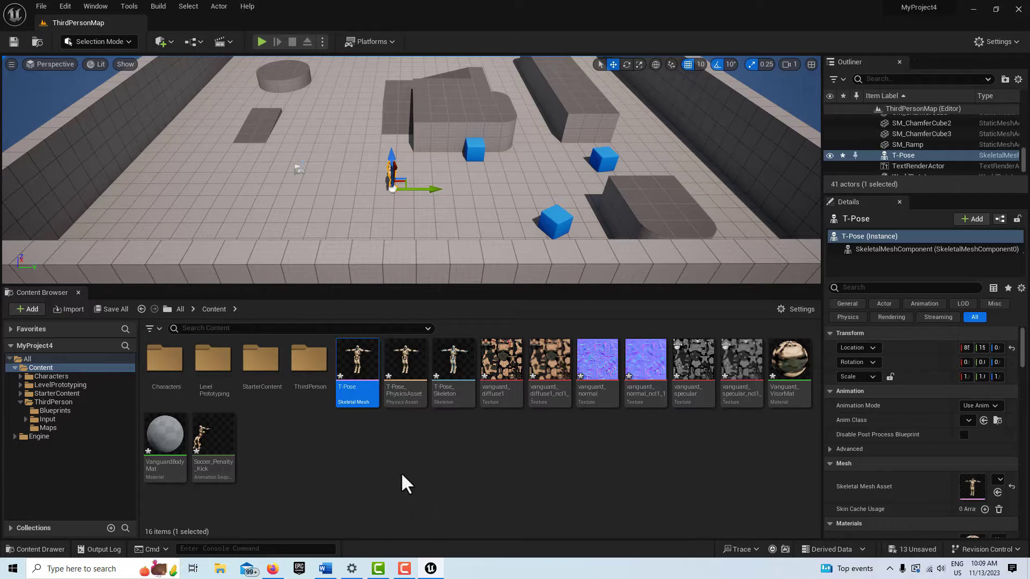
# Step: Create an Actor Blueprint named BP_Ball in Content and open it for editing
pyautogui.rightClick(398, 443)
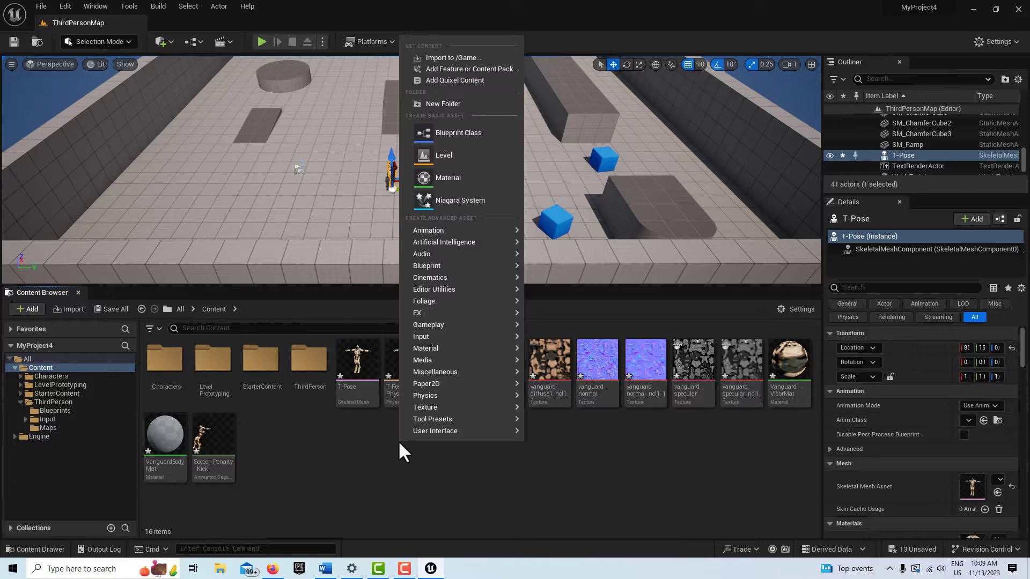
pyautogui.click(488, 134)
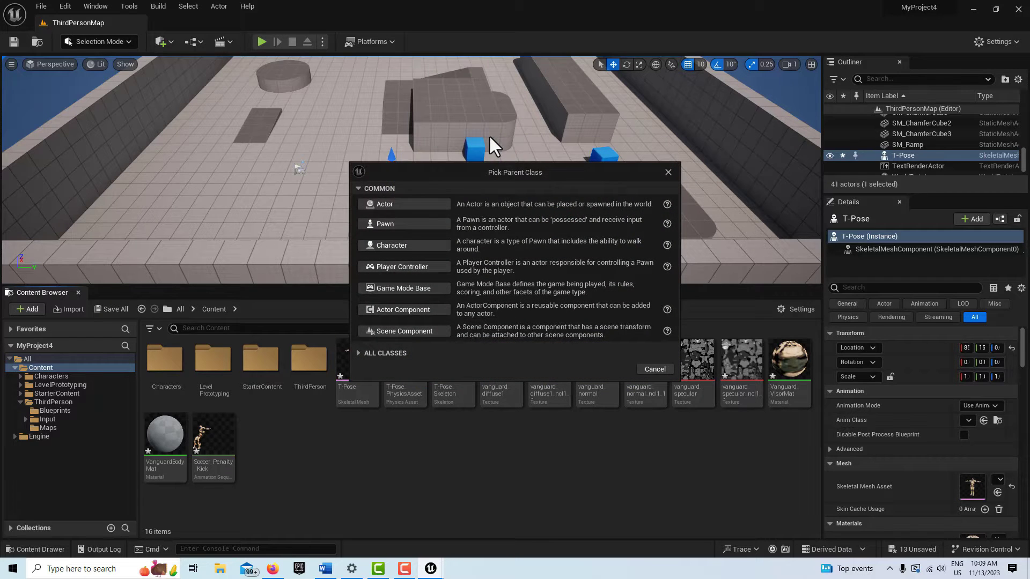
pyautogui.click(401, 203)
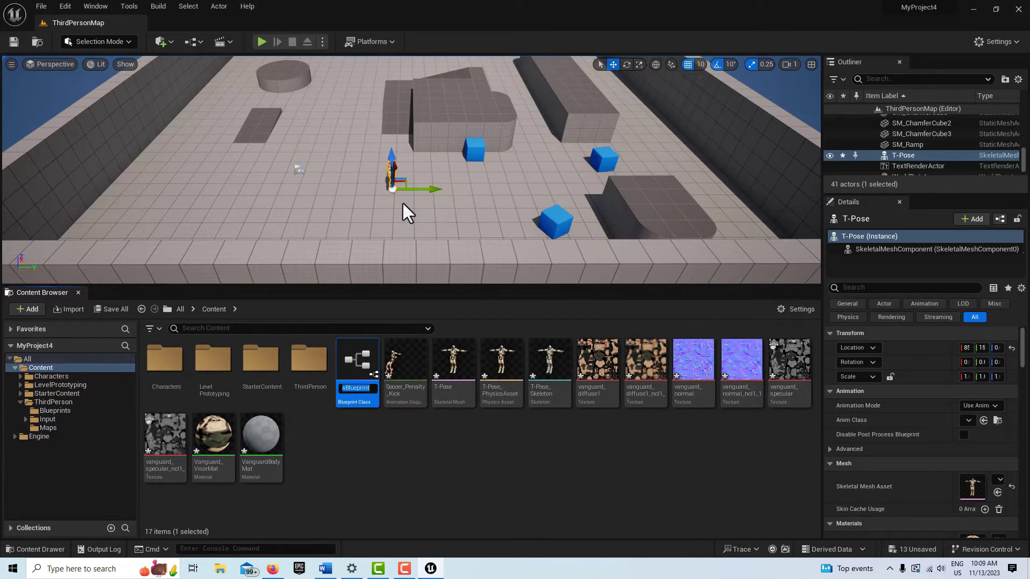
pyautogui.write('B')
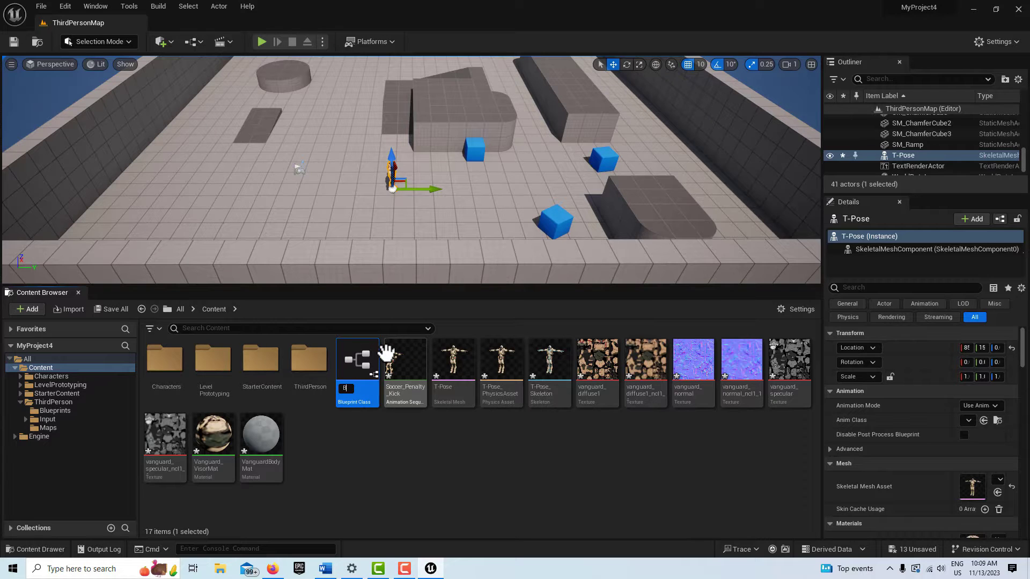
pyautogui.write('P_Ball')
pyautogui.press('Return')
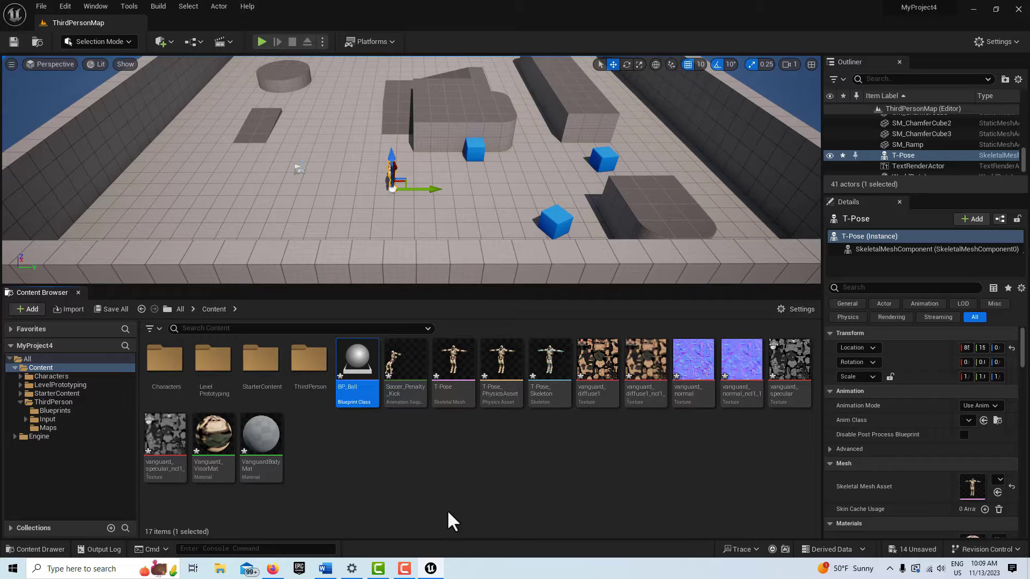
pyautogui.moveTo(361, 367)
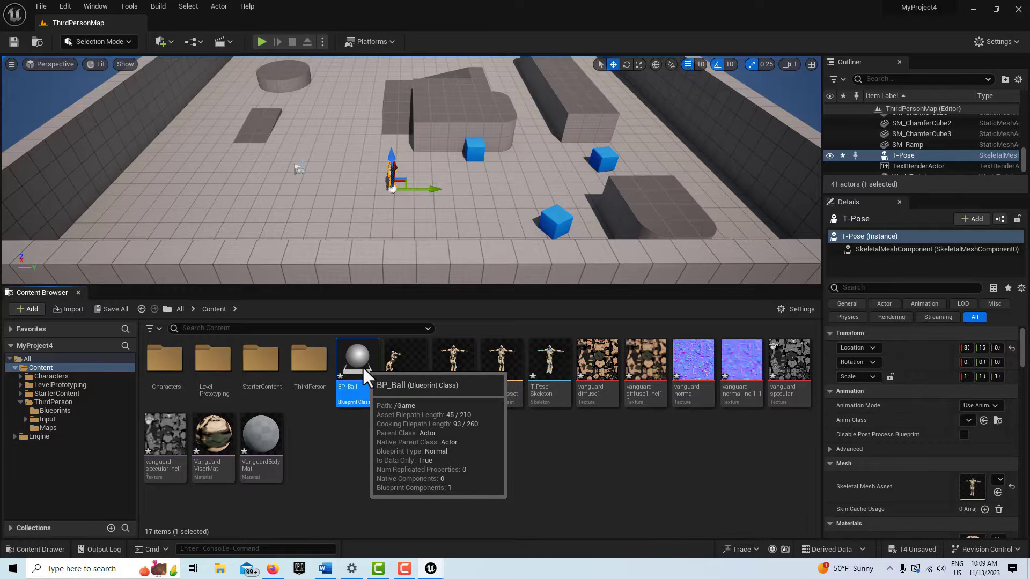
pyautogui.doubleClick(362, 366)
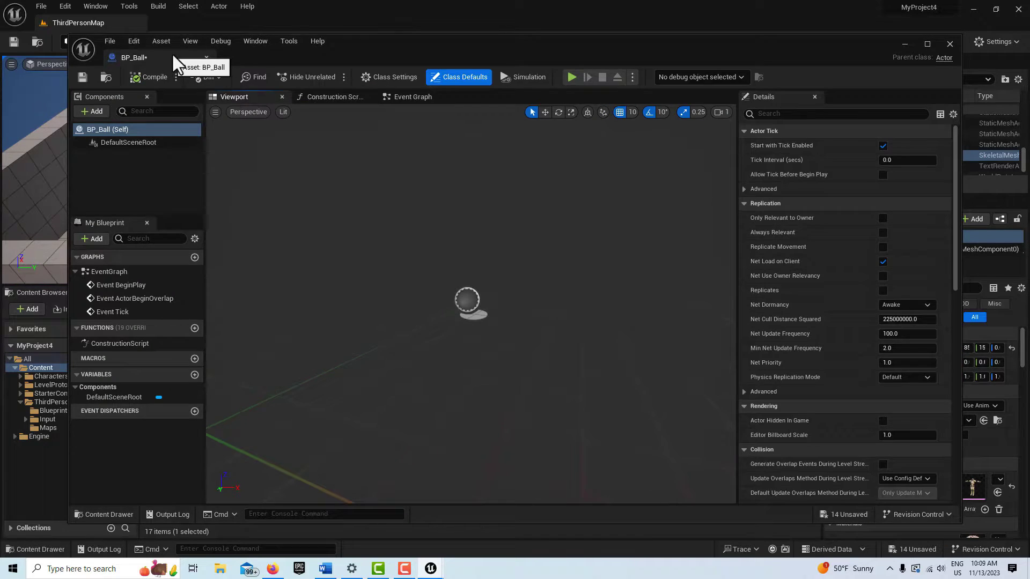
# Step: Add a StaticMesh component using ArcadeEditorSphere, scaled to 0.08 on X, Y and Z
pyautogui.moveTo(172, 58); pyautogui.dragTo(268, 21)
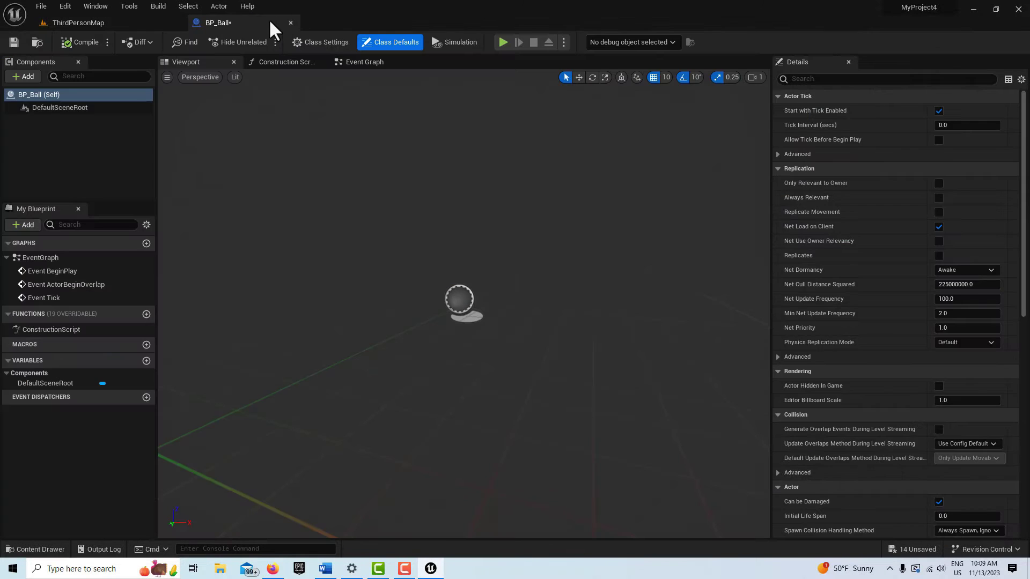
pyautogui.click(18, 76)
pyautogui.click(47, 194)
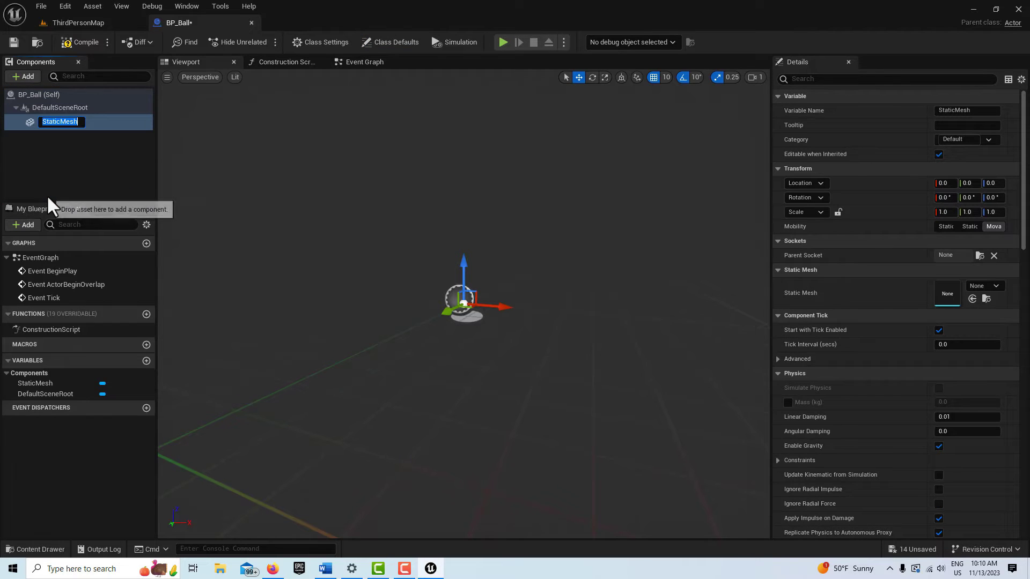
pyautogui.click(990, 287)
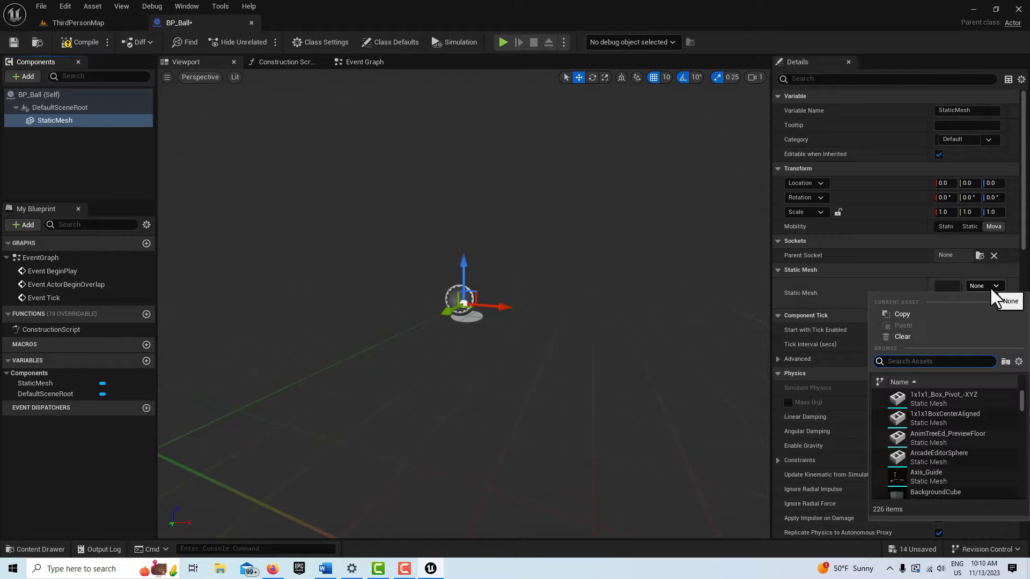
pyautogui.click(938, 461)
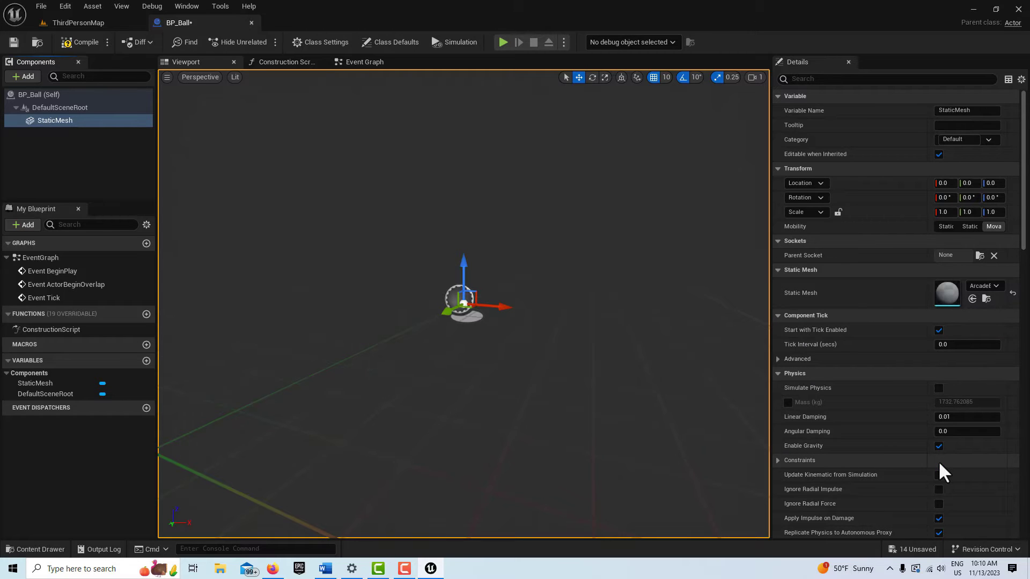
pyautogui.click(943, 212)
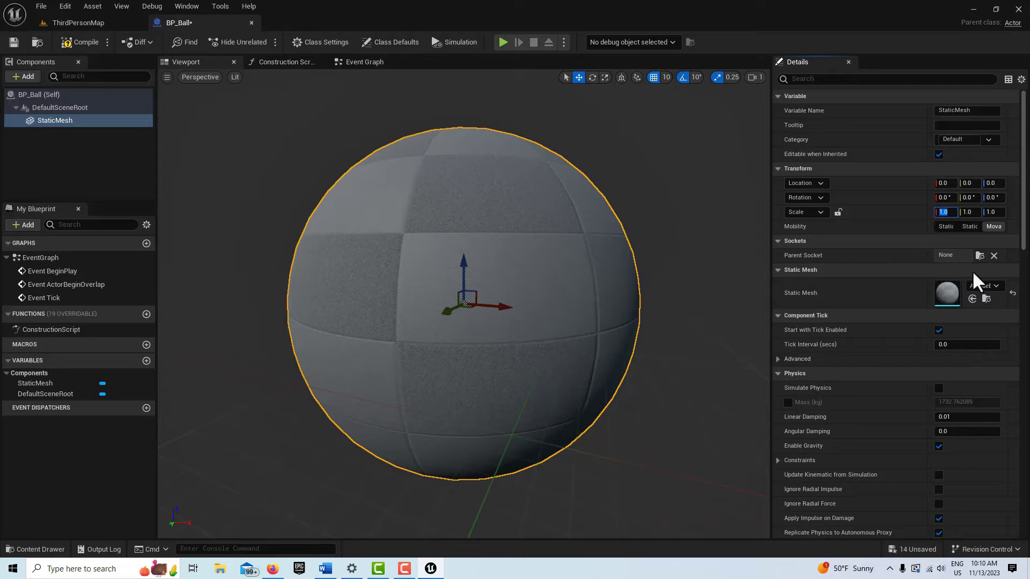
pyautogui.write('.08')
pyautogui.press('Tab')
pyautogui.write('.08')
pyautogui.press('Tab')
pyautogui.write('.08')
pyautogui.press('Return')
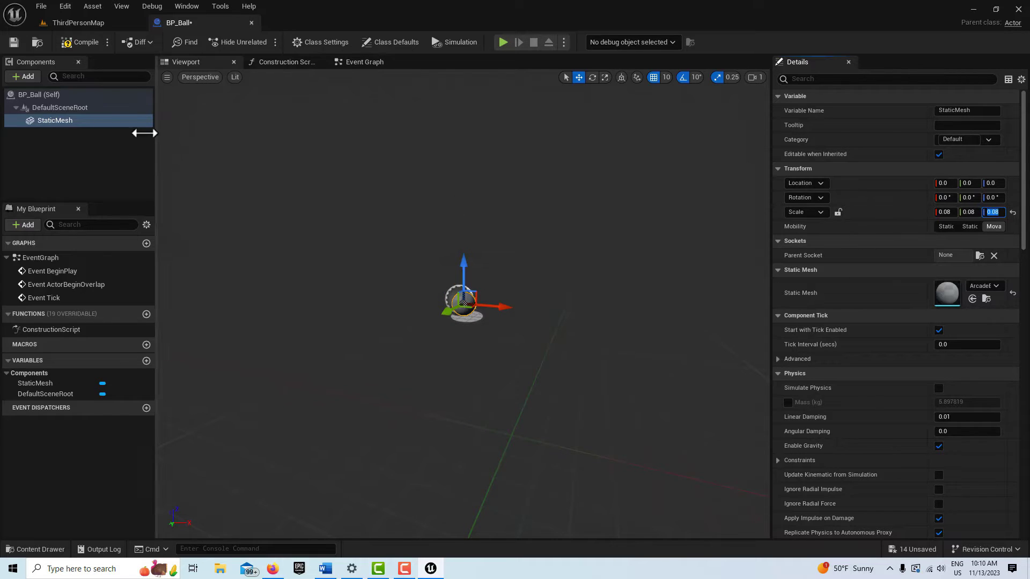
# Step: Enable Simulate Physics on the ball mesh, compile and save BP_Ball, and return to ThirdPersonMap
pyautogui.click(77, 43)
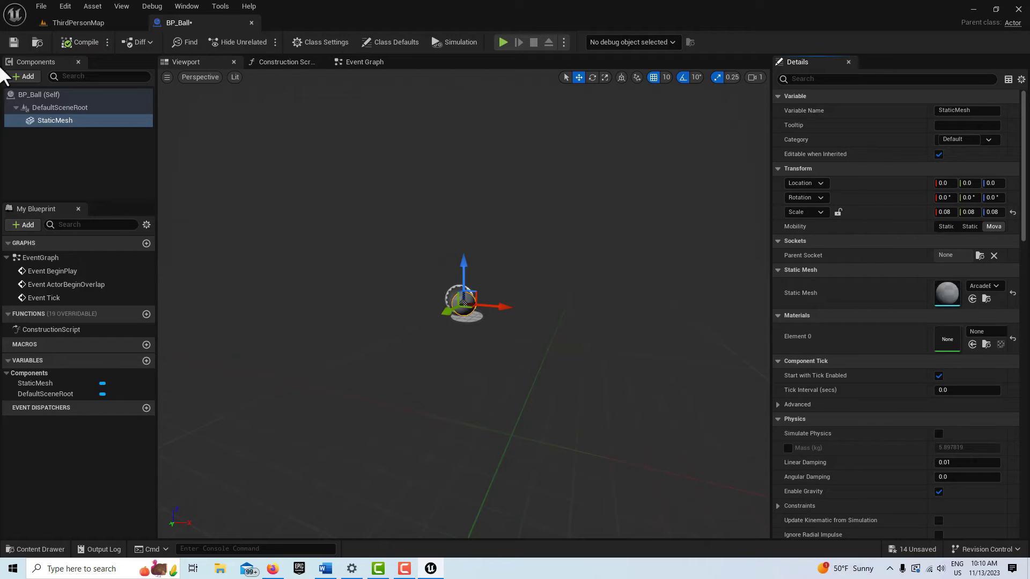
pyautogui.click(15, 44)
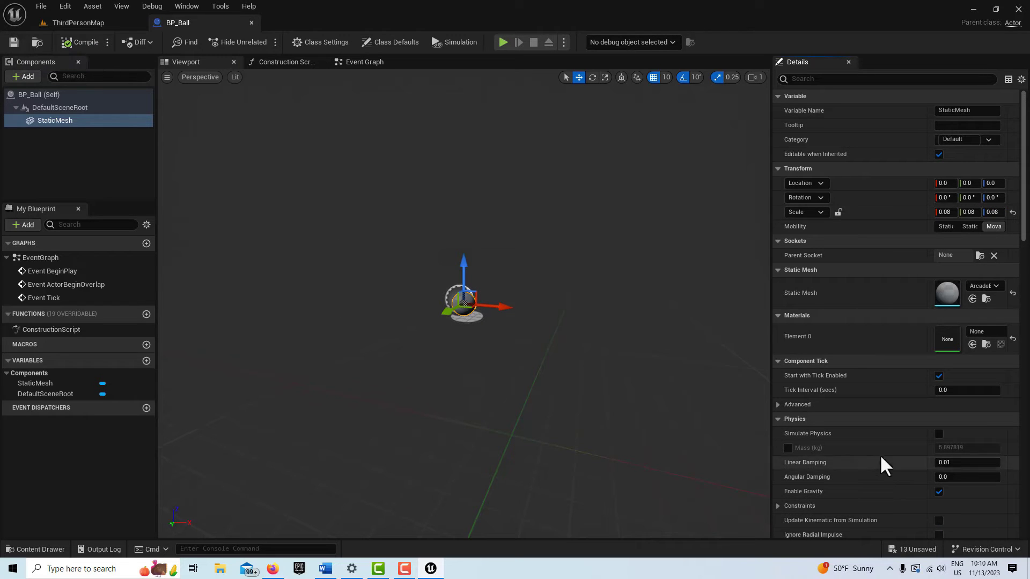
pyautogui.click(938, 434)
pyautogui.click(69, 43)
pyautogui.click(14, 40)
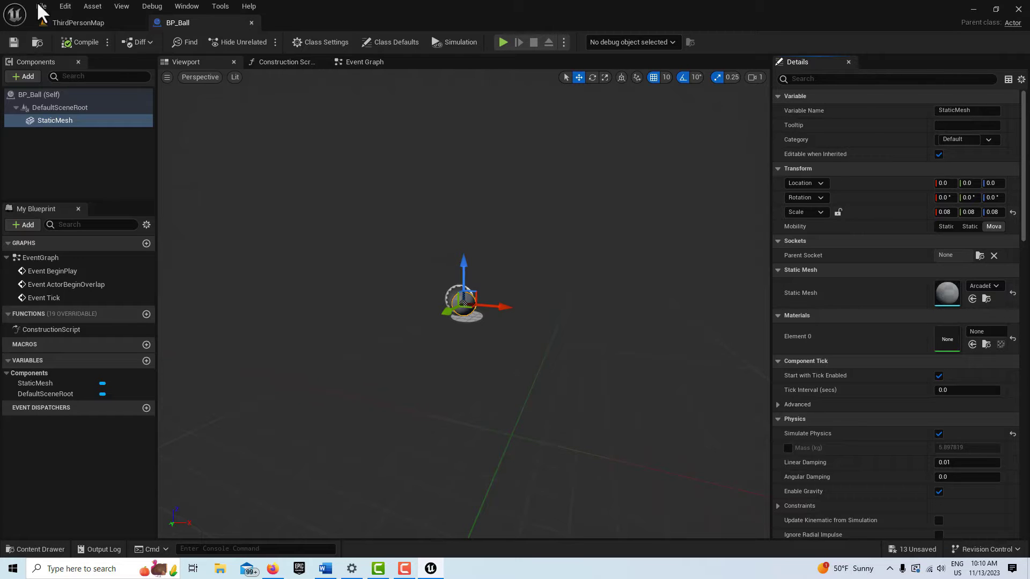
pyautogui.click(88, 22)
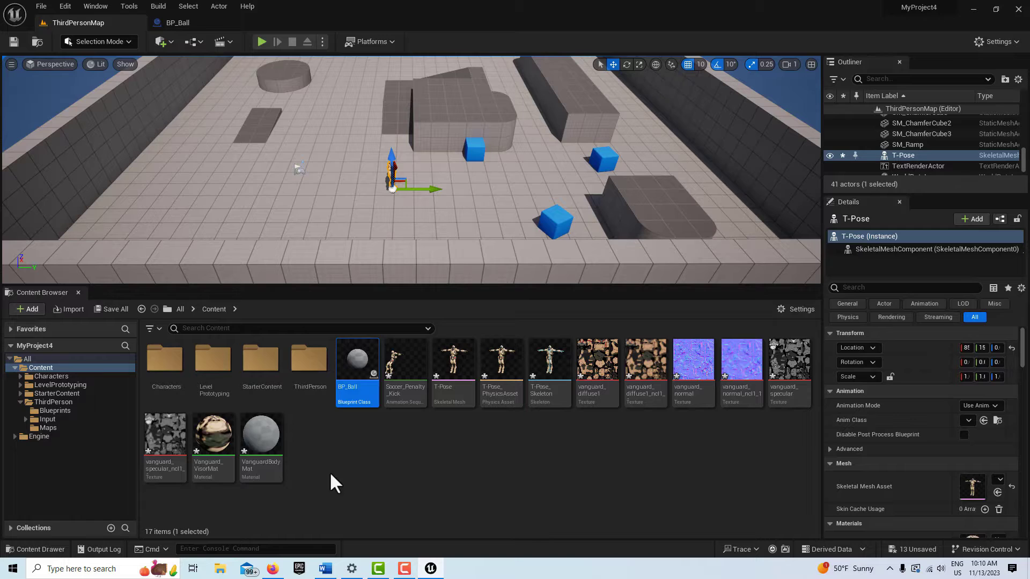
# Step: Place a BP_Ball actor next to the T-Pose character in the level
pyautogui.moveTo(349, 378)
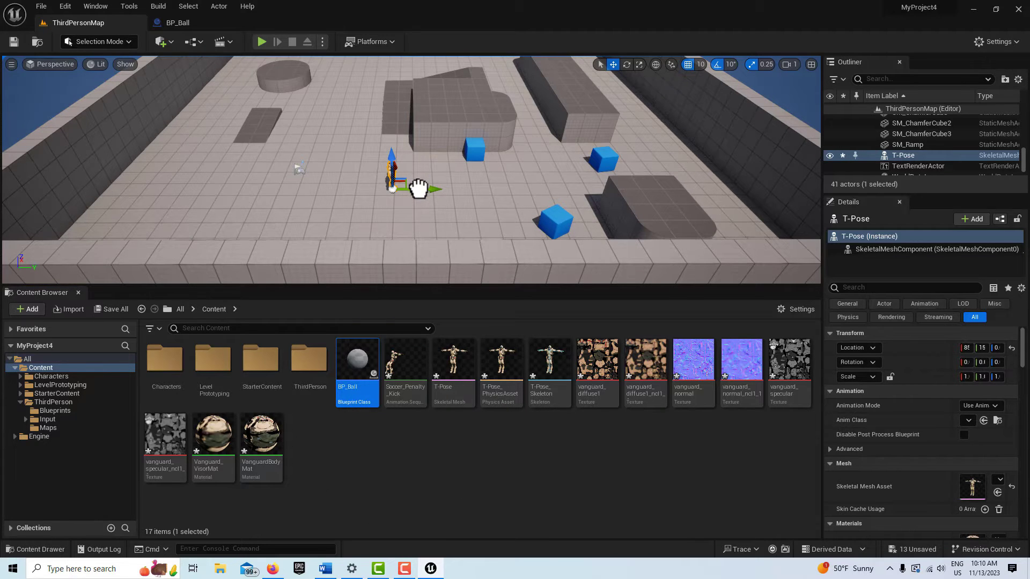
pyautogui.moveTo(419, 189); pyautogui.dragTo(418, 189)
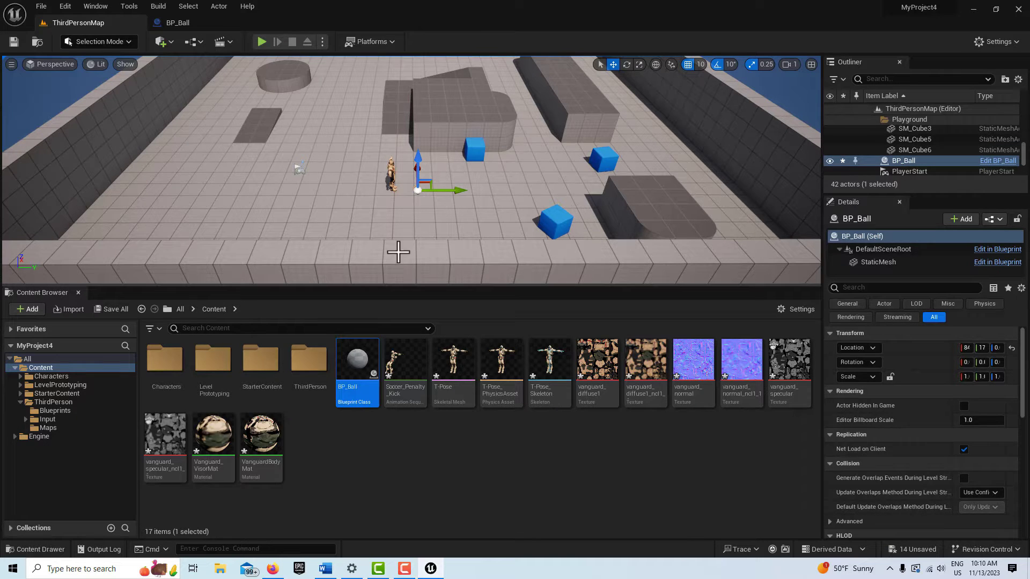
pyautogui.click(392, 177)
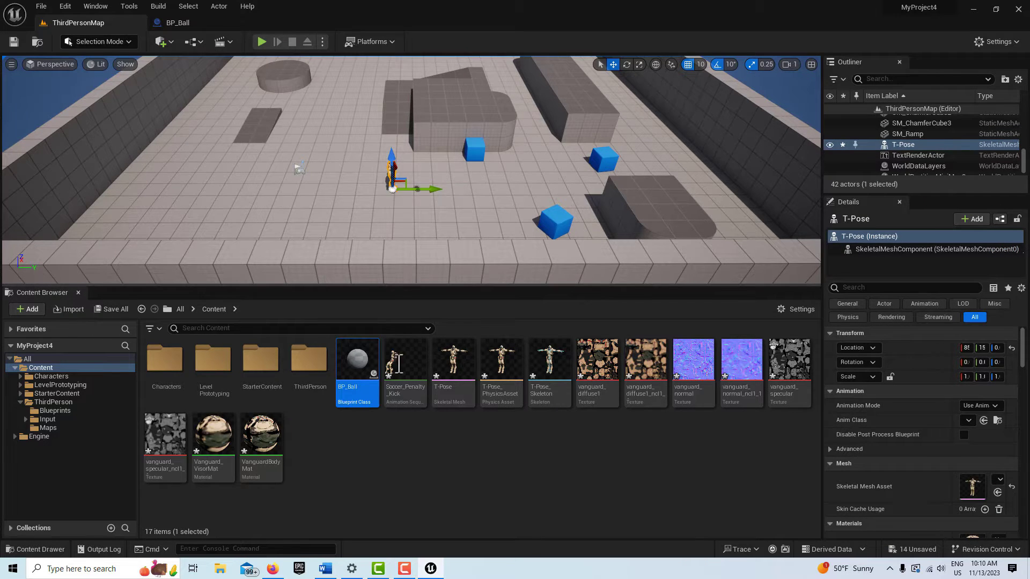
# Step: Create a Level Sequence named NewLevelSequence and open it in Sequencer
pyautogui.rightClick(400, 467)
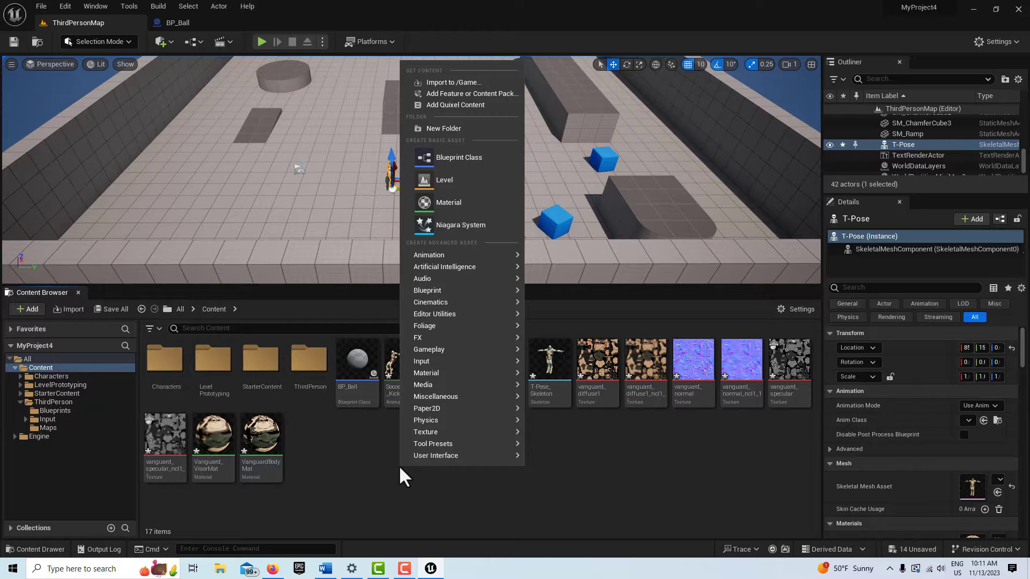
pyautogui.moveTo(486, 301)
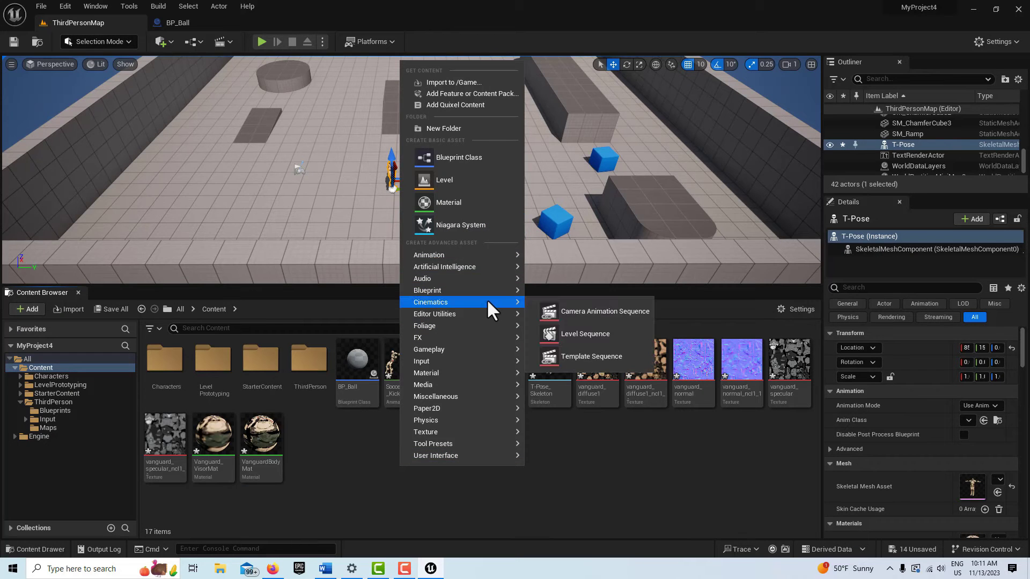
pyautogui.click(624, 333)
pyautogui.press('Return')
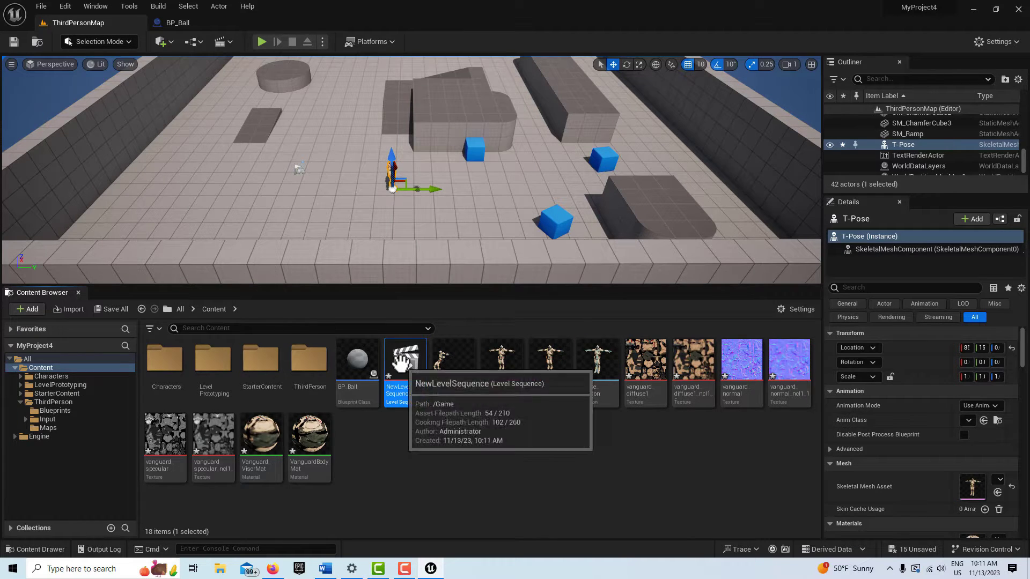
pyautogui.doubleClick(401, 364)
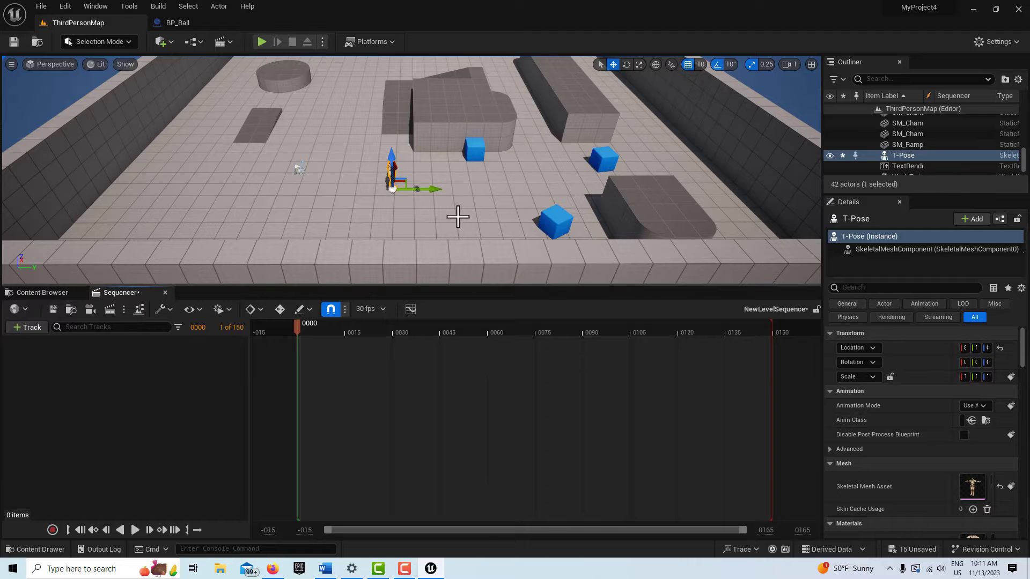
# Step: Add the T-Pose actor to the sequence and delete its Transform track
pyautogui.press('f')
pyautogui.click(17, 327)
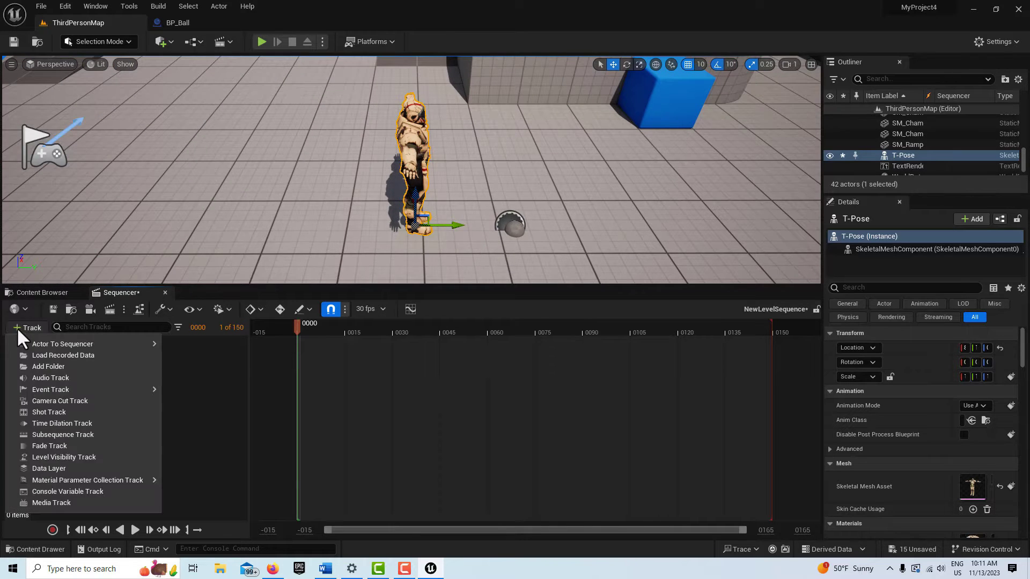
pyautogui.moveTo(93, 338)
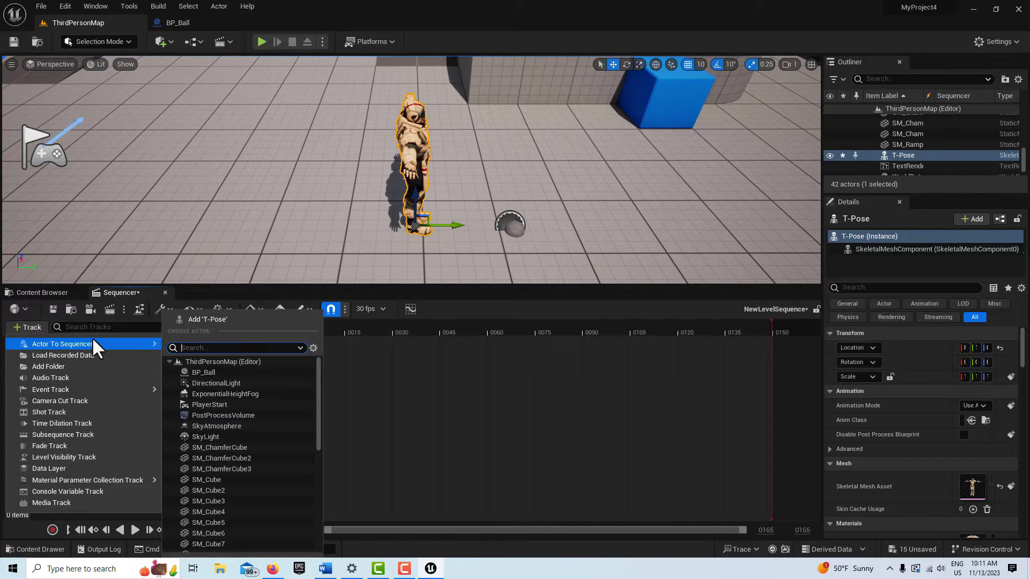
pyautogui.click(247, 318)
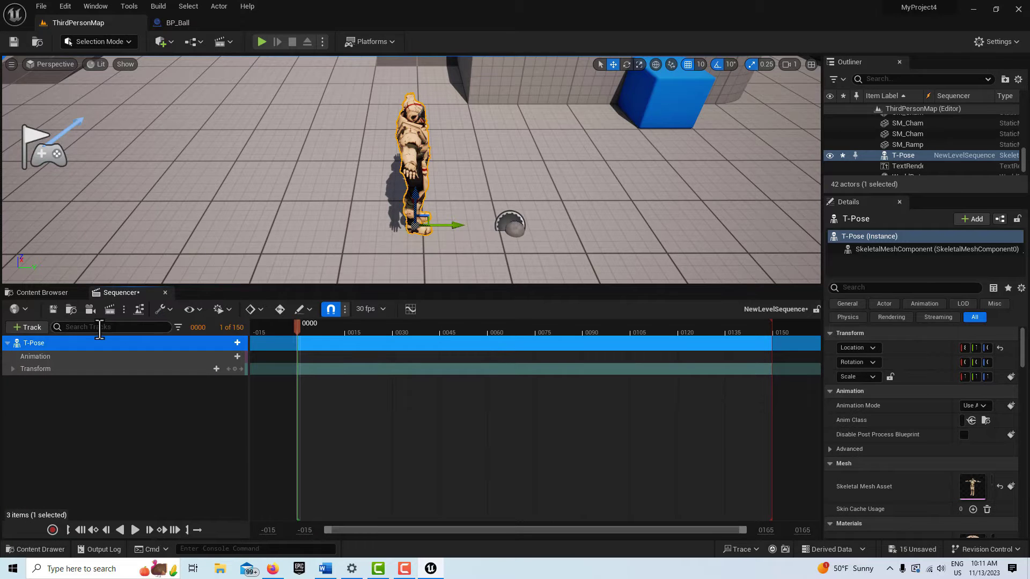
pyautogui.click(141, 369)
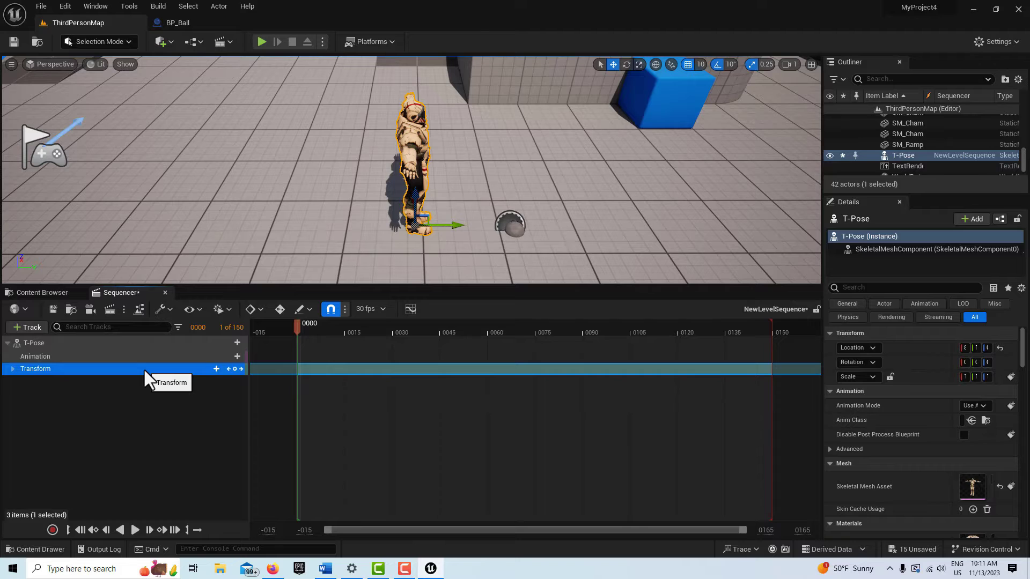
pyautogui.press('Delete')
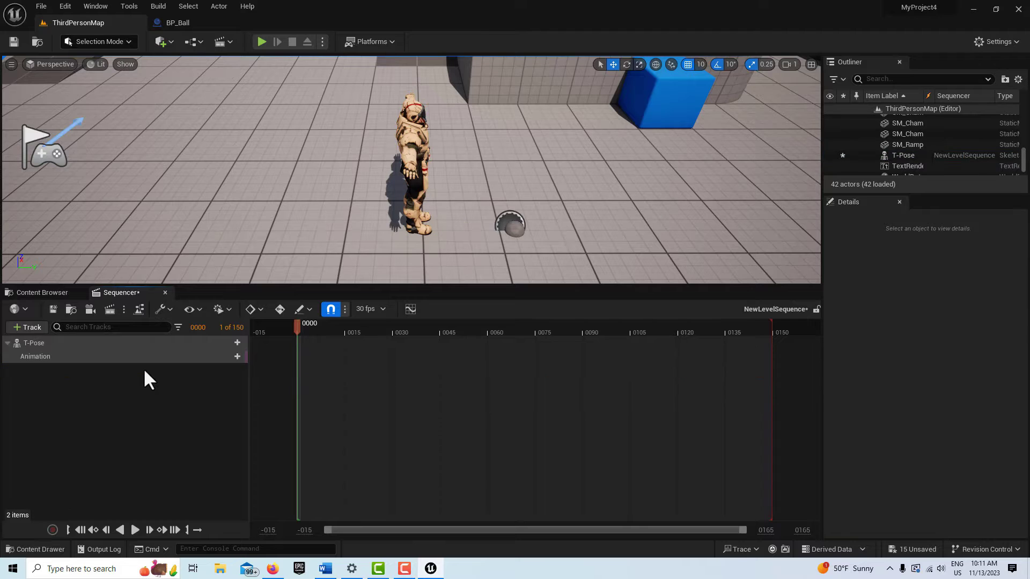
# Step: Assign Soccer_Penalty_Kick to the T-Pose Animation track and bring the view closer
pyautogui.click(237, 357)
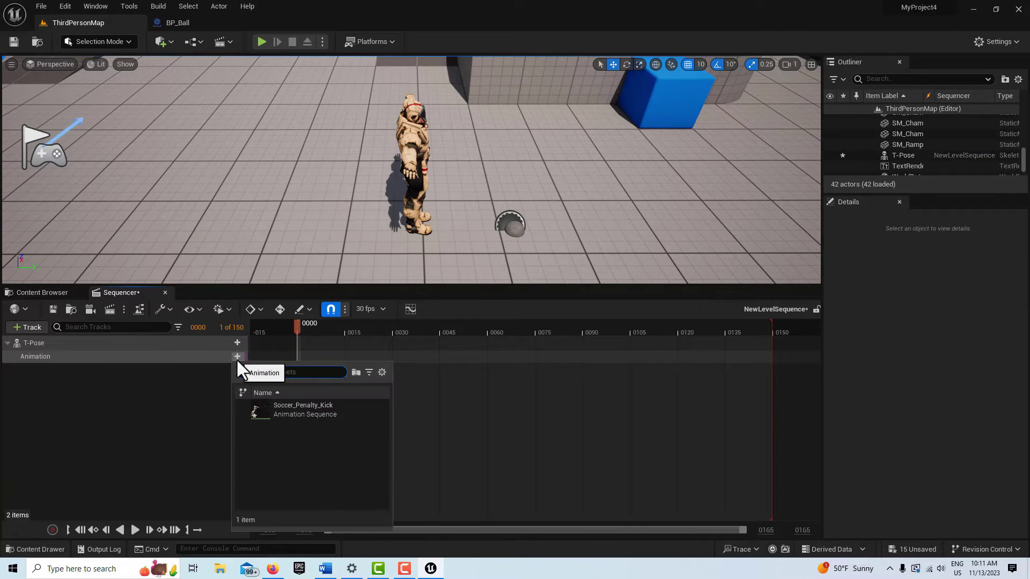
pyautogui.click(304, 410)
pyautogui.moveTo(625, 246); pyautogui.dragTo(436, 218, button='right')
pyautogui.scroll(-4, 579, 252)
pyautogui.scroll(-4, 617, 248)
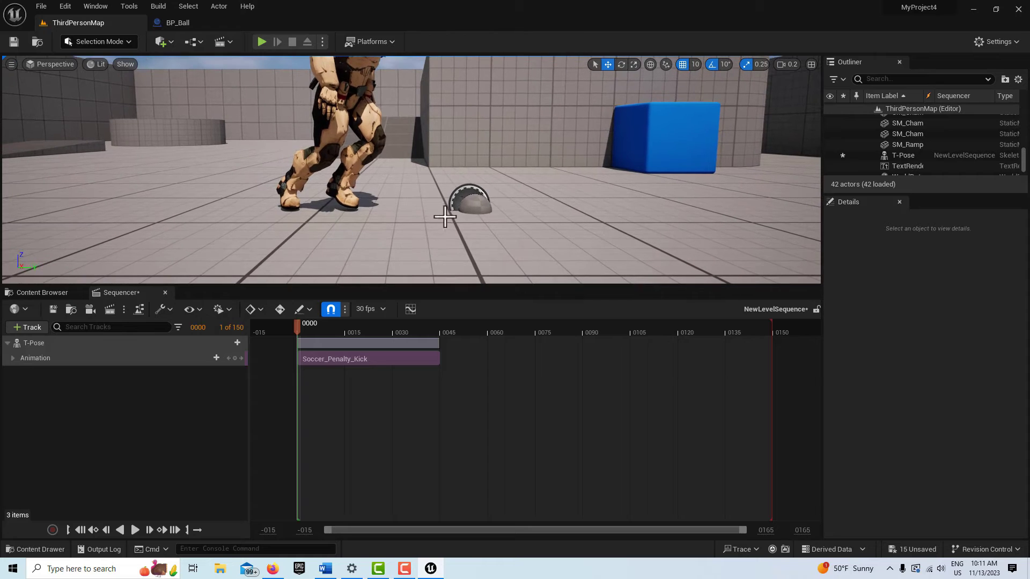
# Step: Select the ball actor and scrub the kick animation forward from frame 0000
pyautogui.click(475, 204)
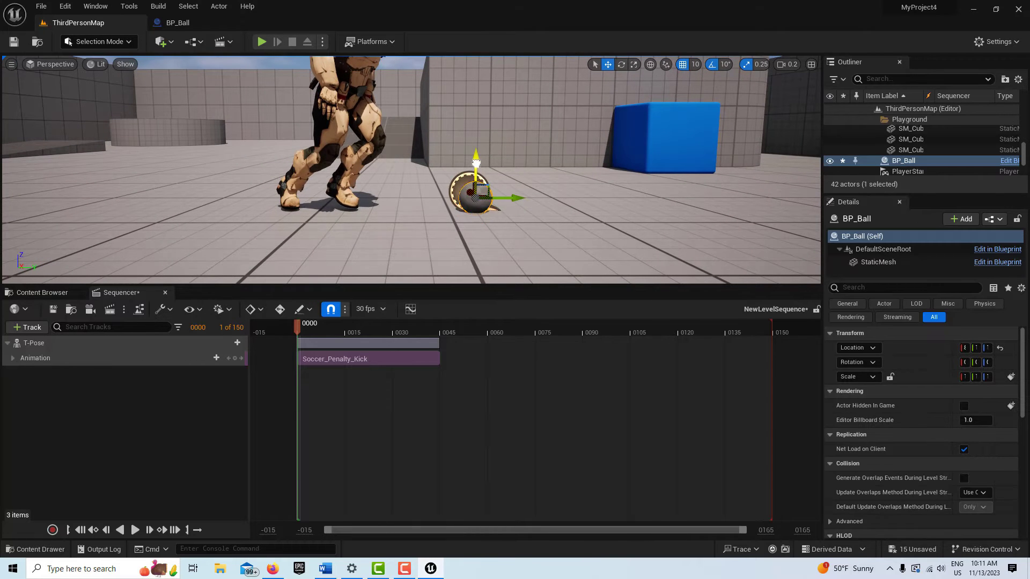
pyautogui.click(476, 163)
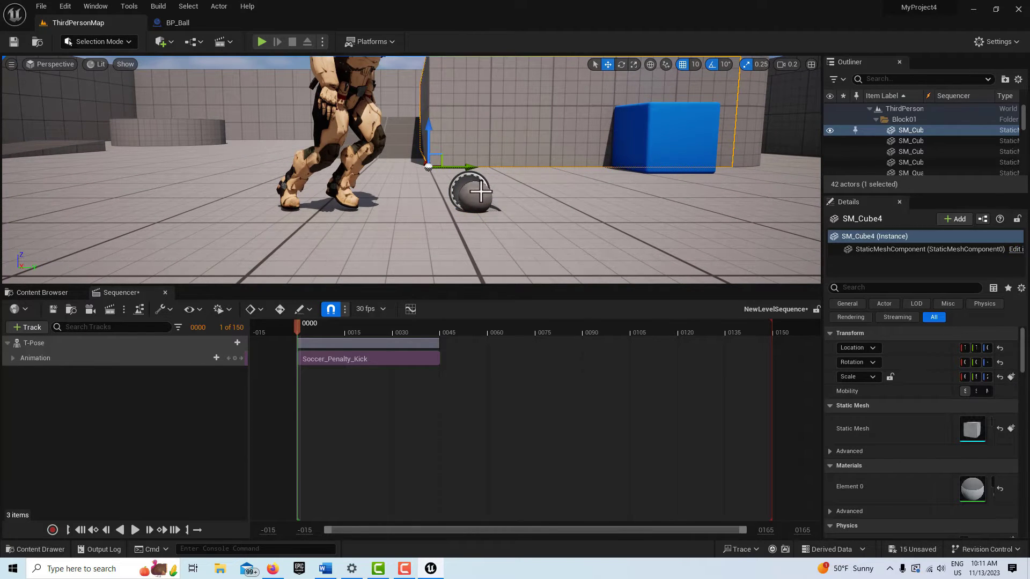
pyautogui.click(480, 193)
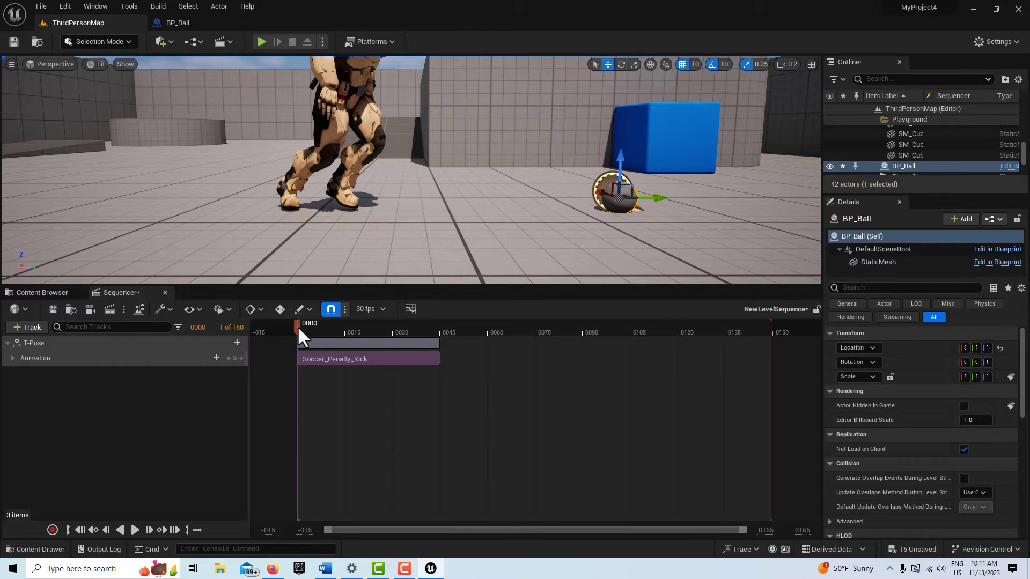
pyautogui.moveTo(297, 326); pyautogui.dragTo(378, 331)
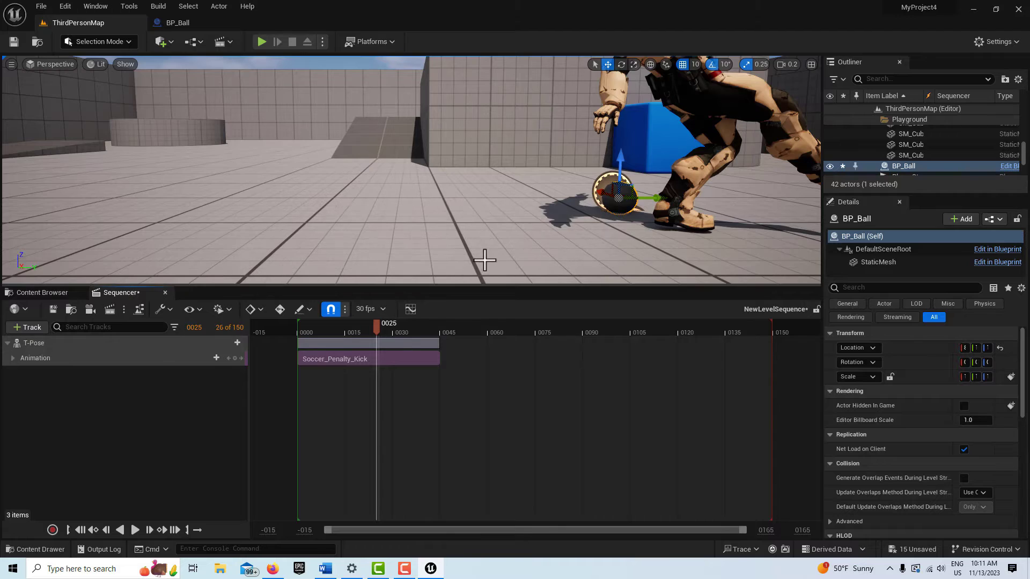
pyautogui.moveTo(484, 260); pyautogui.dragTo(545, 256, button='right')
# Step: Step the playhead between frames 0022 and 0024, settling on frame 0022
pyautogui.moveTo(377, 325); pyautogui.dragTo(368, 325)
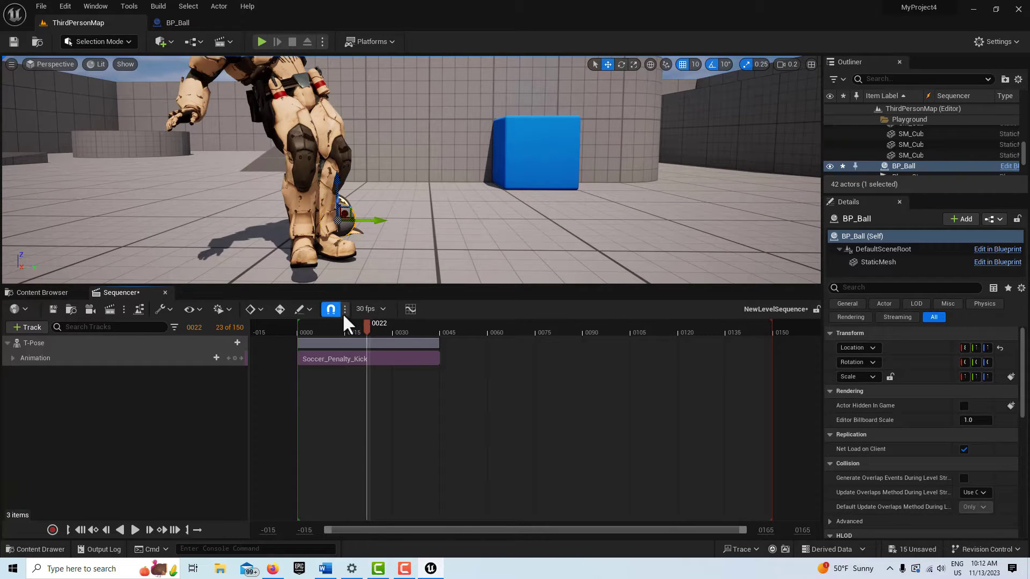
pyautogui.click(149, 530)
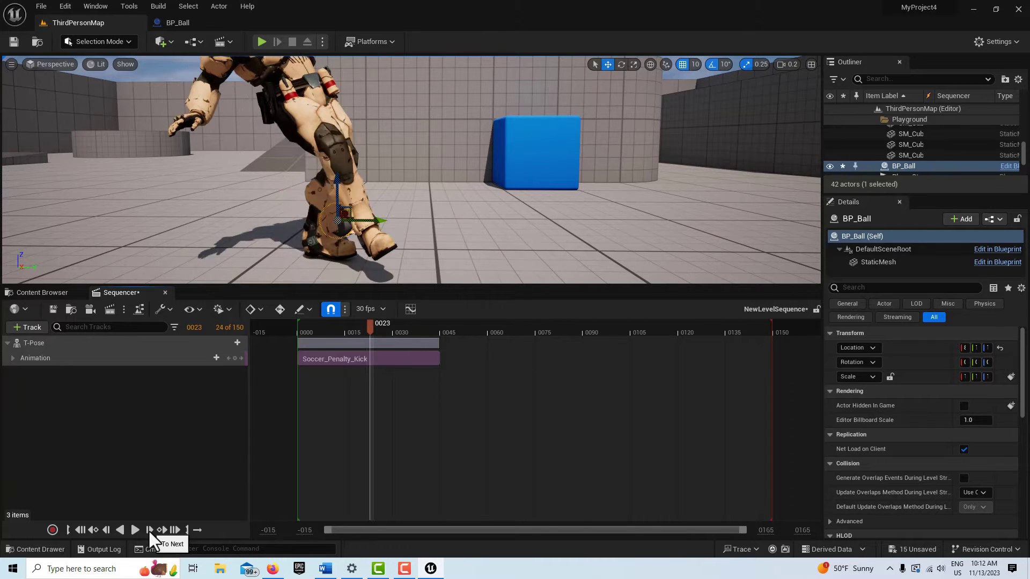
pyautogui.click(149, 529)
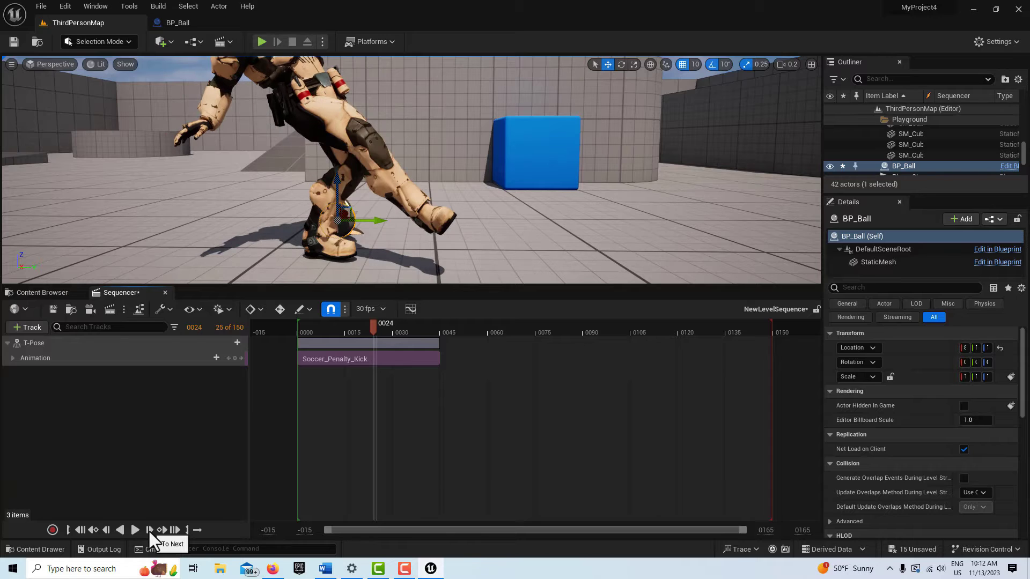
pyautogui.click(106, 530)
pyautogui.click(106, 530)
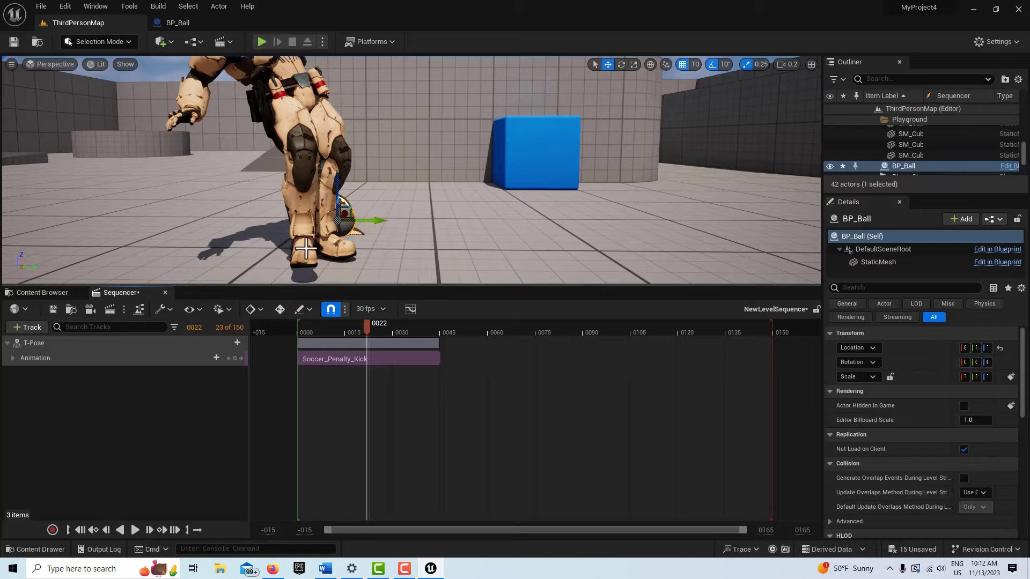
# Step: Move BP_Ball right and toward the camera with the X gizmo and Location Y field
pyautogui.moveTo(375, 221); pyautogui.dragTo(451, 221)
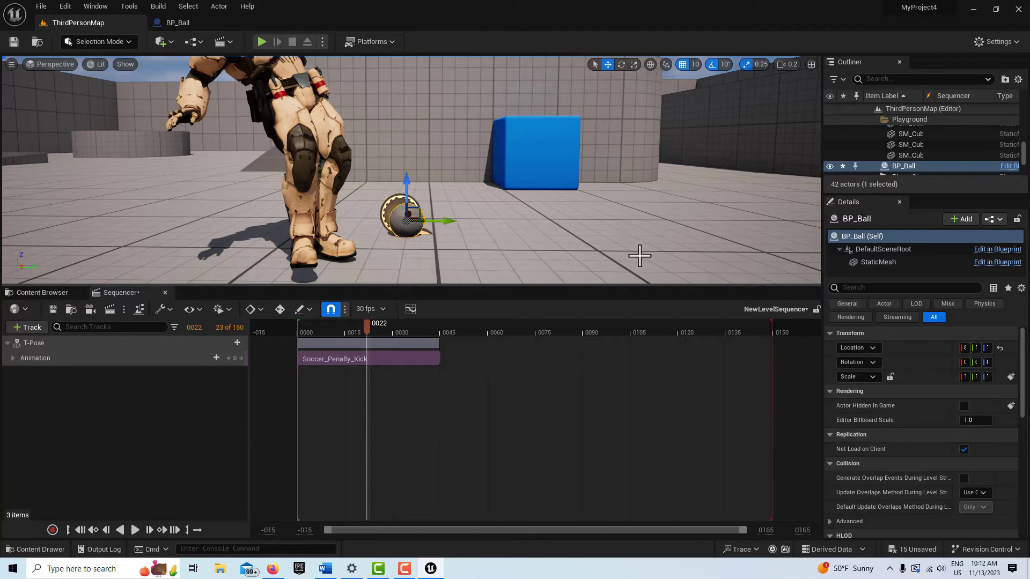
pyautogui.moveTo(966, 348); pyautogui.dragTo(965, 348)
pyautogui.moveTo(519, 224); pyautogui.dragTo(498, 214, button='right')
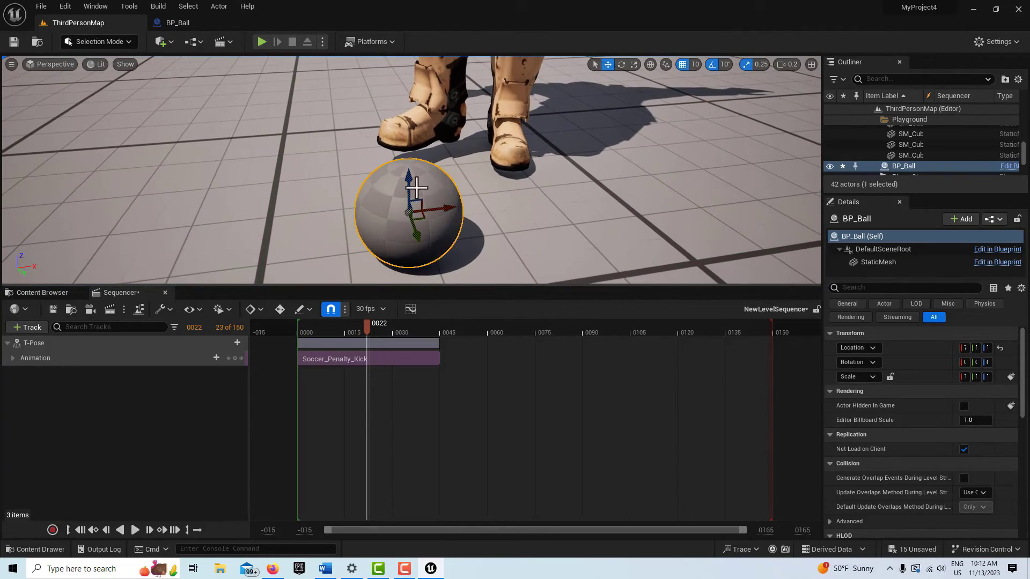
pyautogui.moveTo(405, 170); pyautogui.dragTo(404, 132)
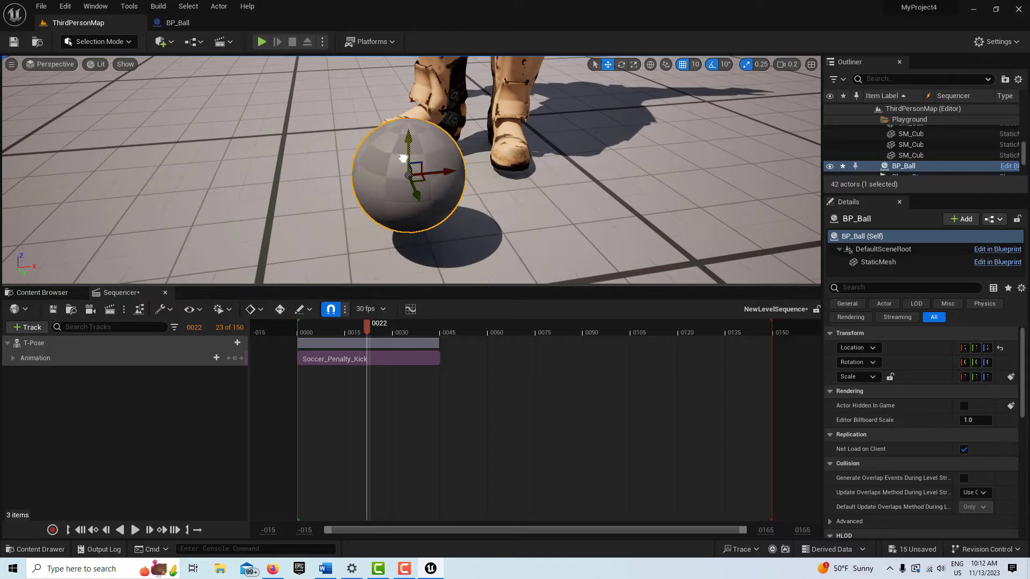
# Step: Turn off grid, rotation and scale snapping in the viewport toolbar
pyautogui.click(684, 65)
pyautogui.click(713, 65)
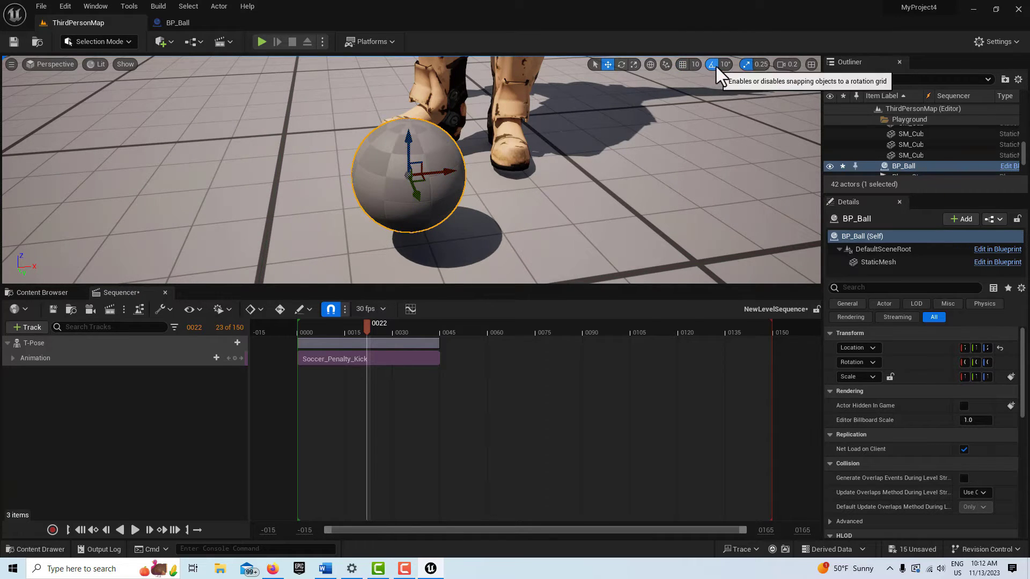
pyautogui.click(745, 64)
# Step: Lower the ball back onto the floor beside the character's feet
pyautogui.moveTo(656, 177); pyautogui.dragTo(621, 215)
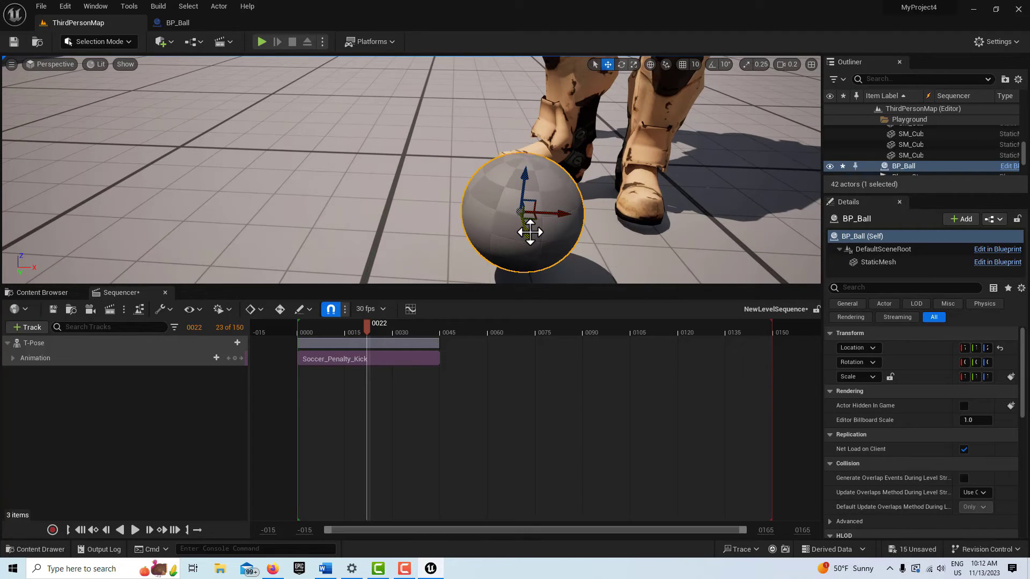
pyautogui.moveTo(527, 177); pyautogui.dragTo(502, 206)
pyautogui.moveTo(467, 161); pyautogui.dragTo(473, 134, button='right')
pyautogui.moveTo(452, 100); pyautogui.dragTo(452, 148)
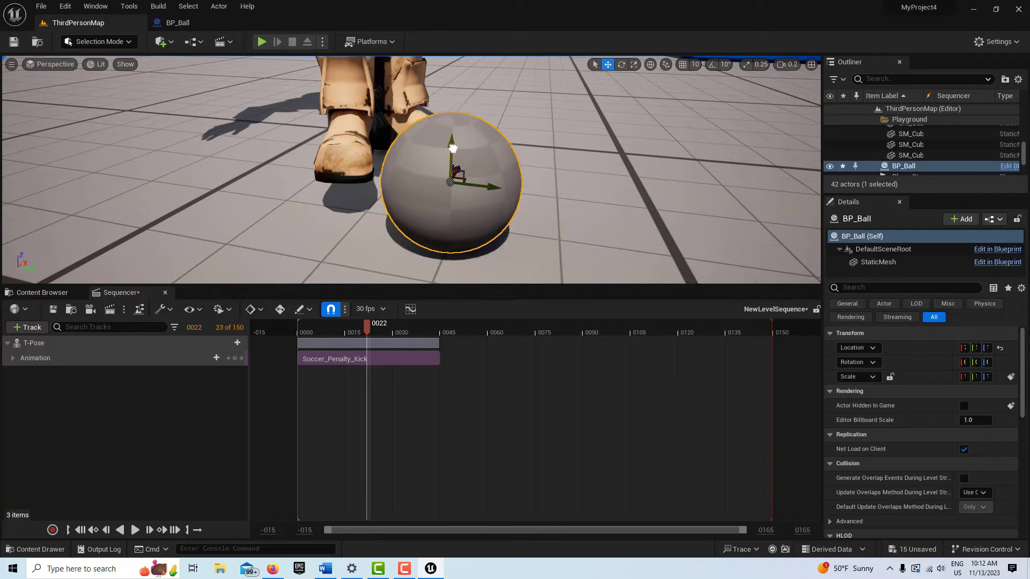
# Step: Slide the ball sideways and adjust its Location Y so it touches the kicking foot
pyautogui.moveTo(593, 154); pyautogui.dragTo(547, 97, button='right')
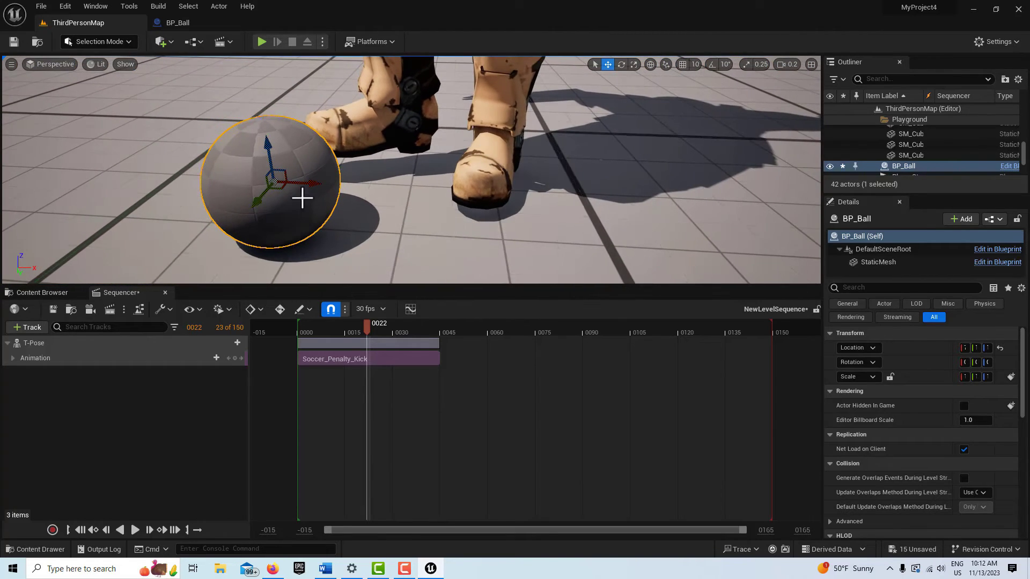
pyautogui.moveTo(307, 187); pyautogui.dragTo(363, 183)
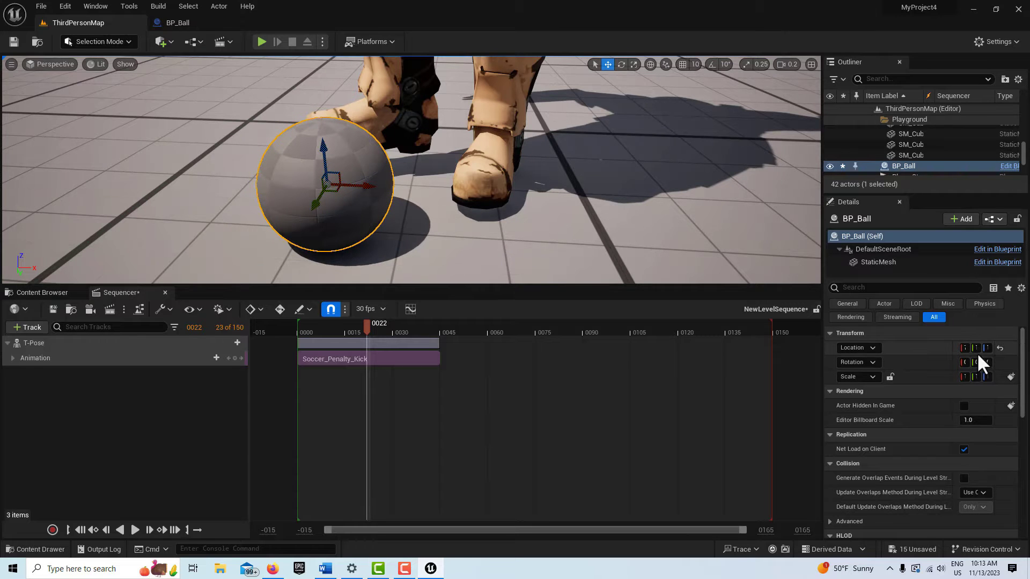
pyautogui.moveTo(975, 348); pyautogui.dragTo(965, 348)
pyautogui.moveTo(483, 171); pyautogui.dragTo(386, 145, button='right')
pyautogui.press('f')
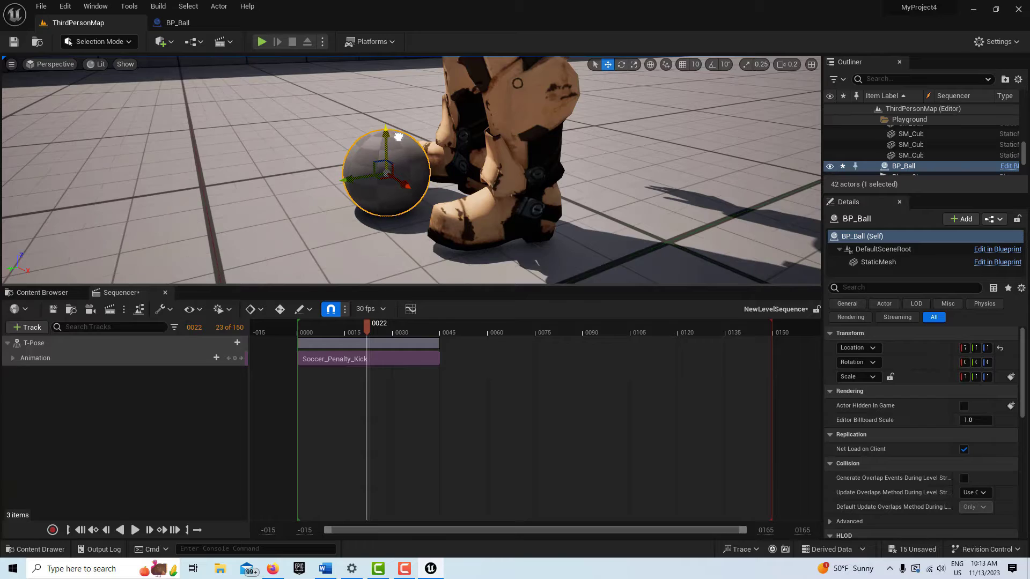
pyautogui.moveTo(364, 155); pyautogui.dragTo(364, 154, button='right')
pyautogui.moveTo(170, 153); pyautogui.dragTo(170, 153, button='right')
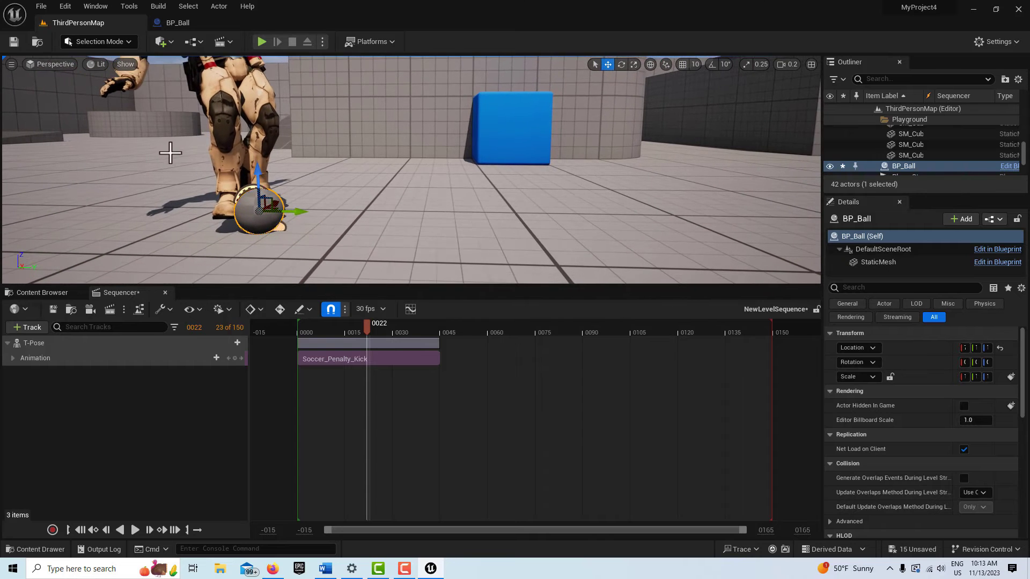
# Step: Rewind to frame 0000, move the playback end from 0150 to 0045, and preview the kick
pyautogui.rightClick(259, 179)
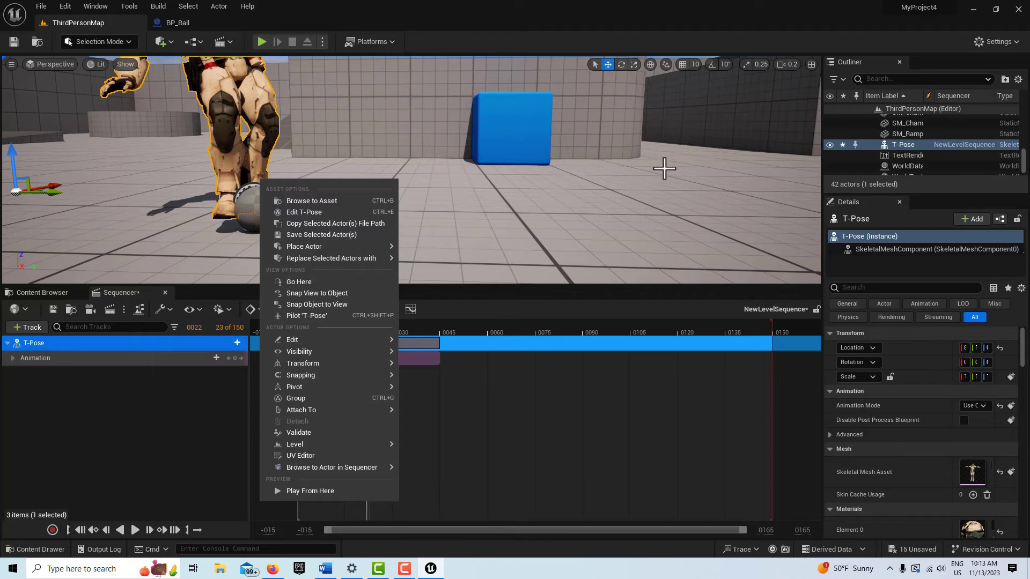
pyautogui.click(599, 198)
pyautogui.scroll(-5, 598, 205)
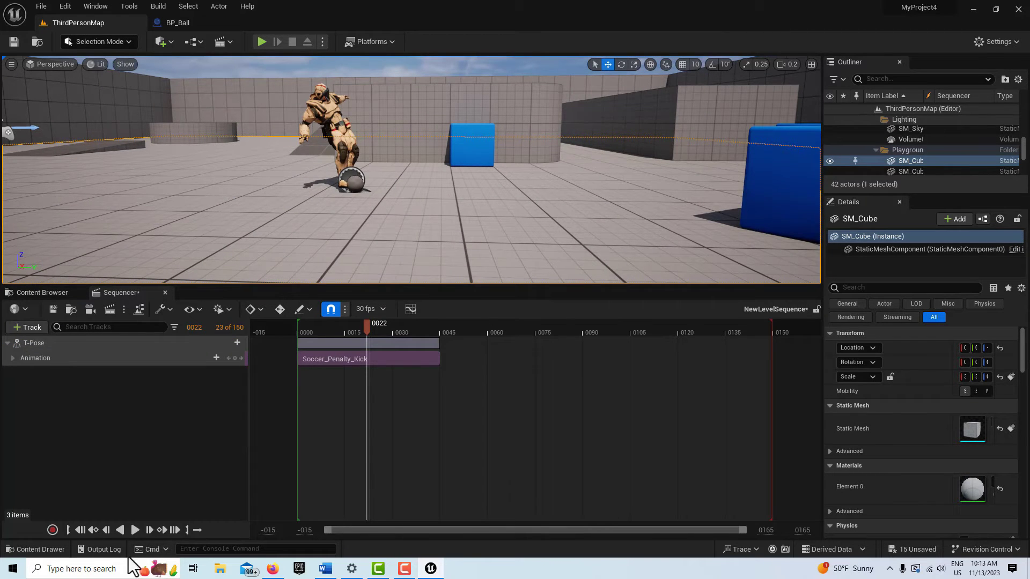
pyautogui.click(78, 530)
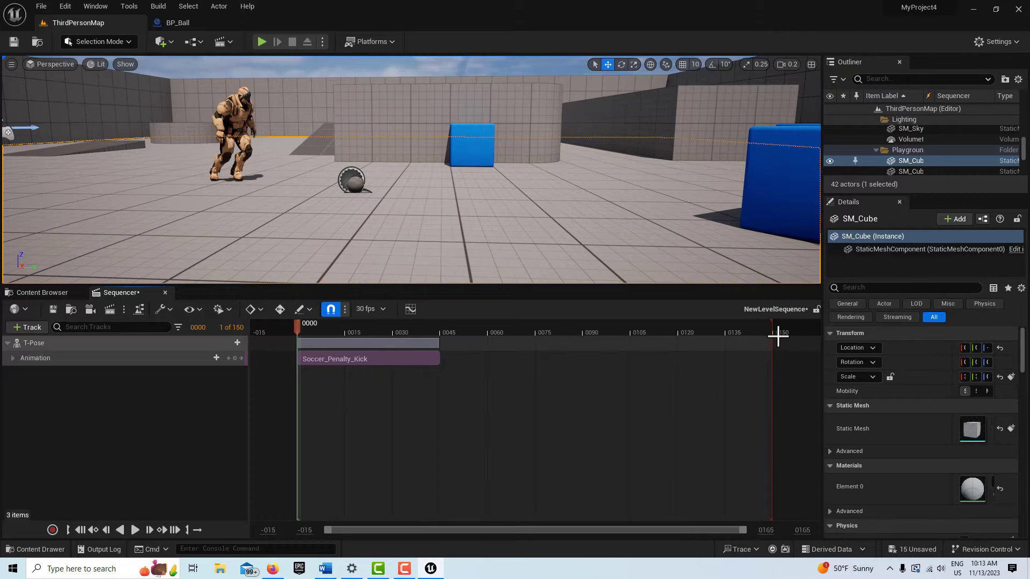
pyautogui.moveTo(771, 331); pyautogui.dragTo(445, 327)
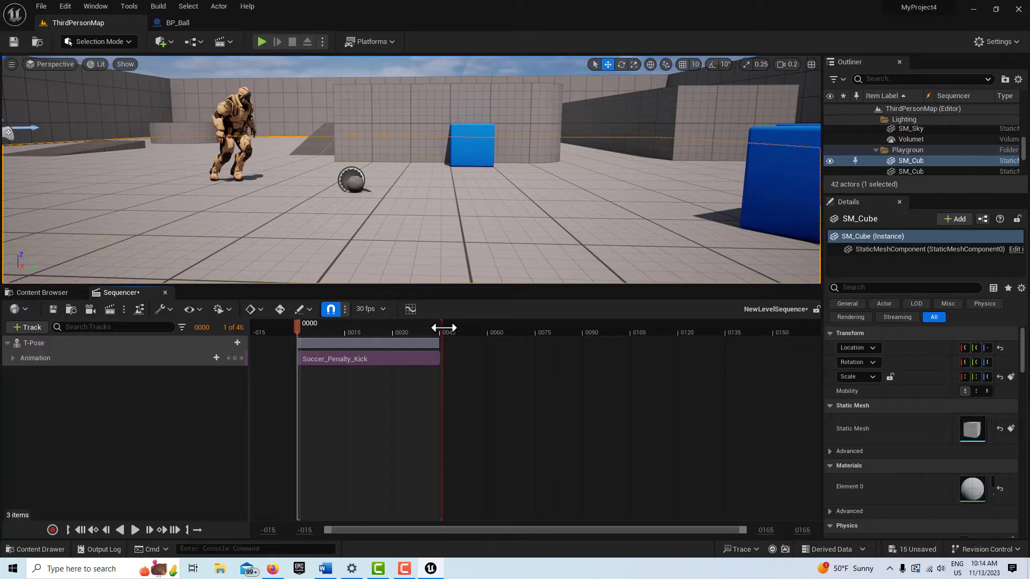
pyautogui.moveTo(444, 328); pyautogui.dragTo(441, 328)
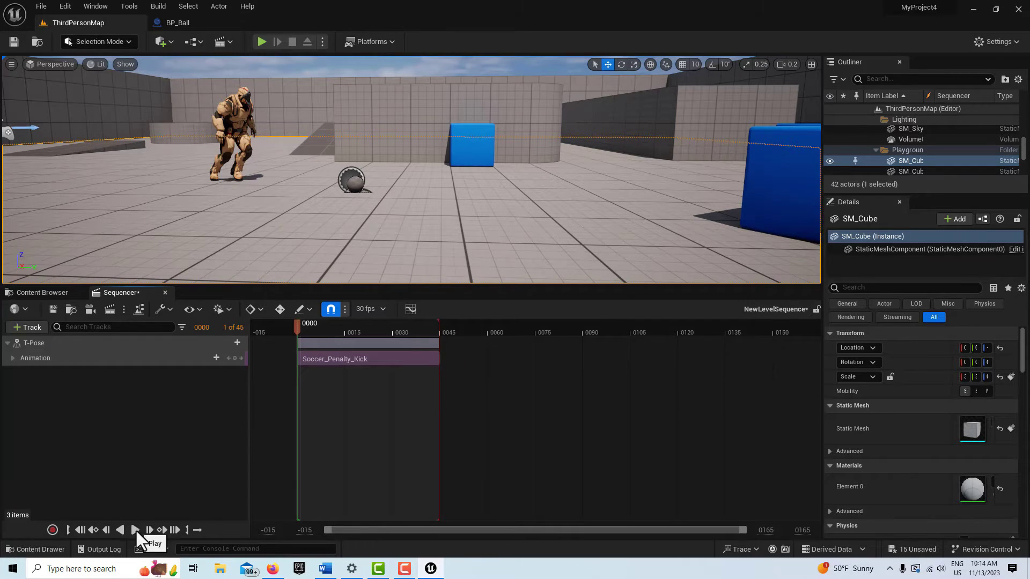
pyautogui.click(135, 530)
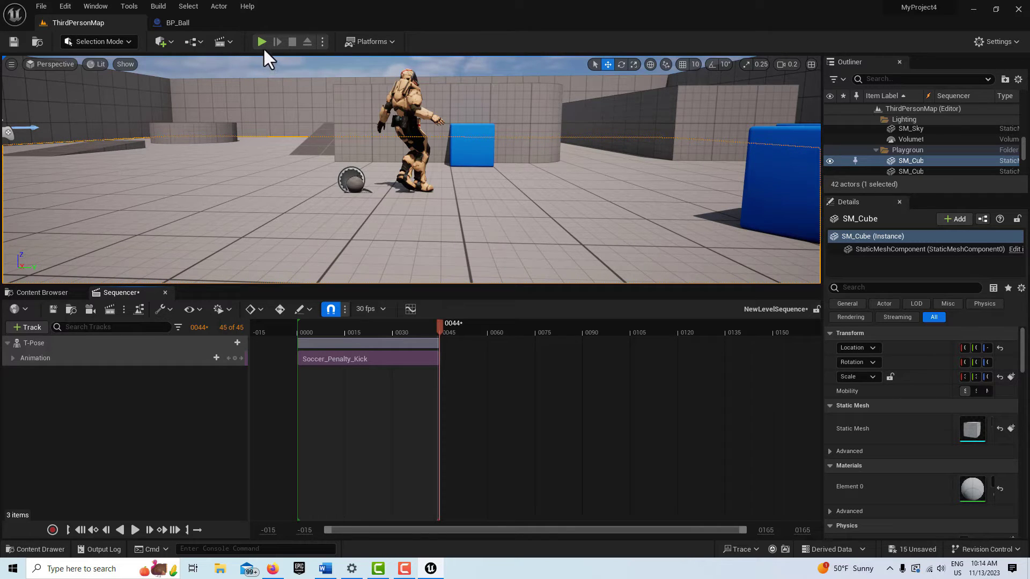
# Step: Move PlayerStart beside the character and adjust its Location X past the blue cube
pyautogui.moveTo(211, 131); pyautogui.dragTo(218, 126, button='middle')
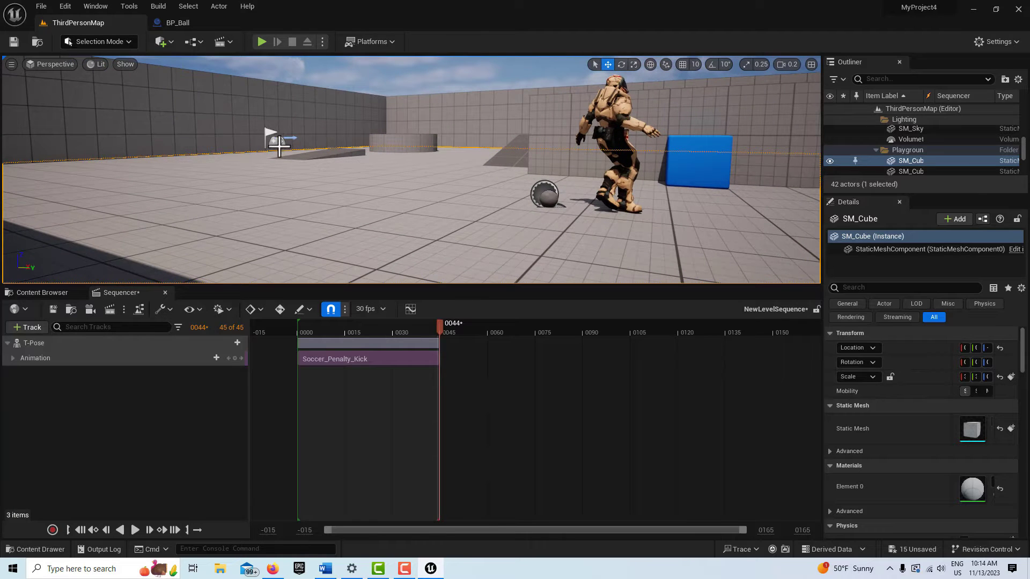
pyautogui.click(279, 142)
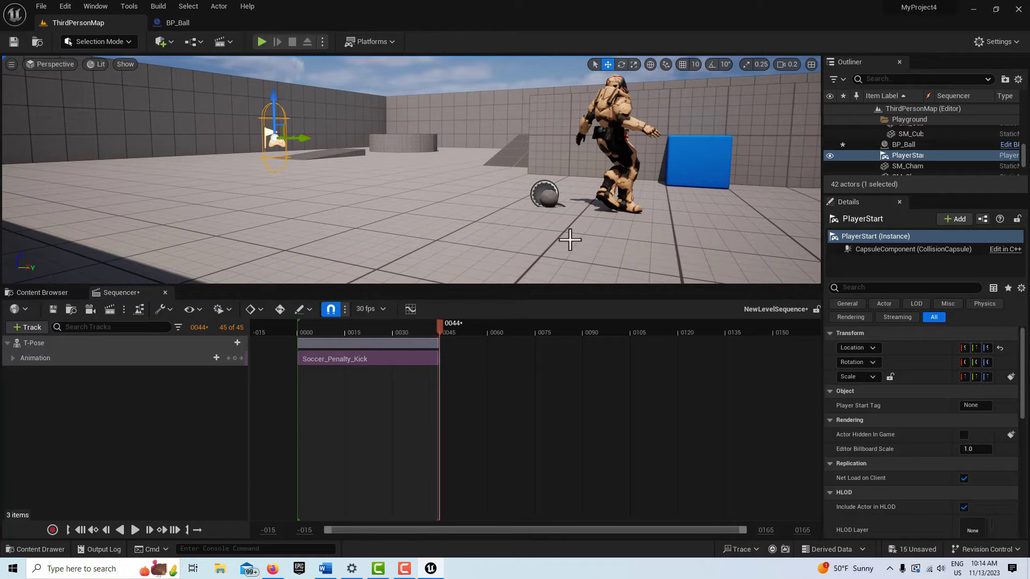
pyautogui.moveTo(277, 140); pyautogui.dragTo(724, 218)
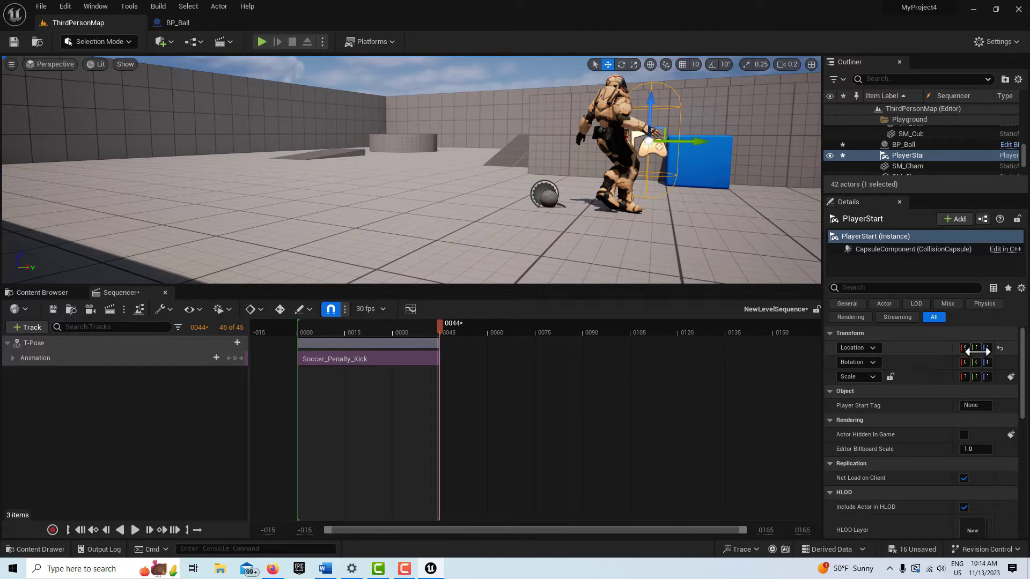
pyautogui.moveTo(964, 347)
pyautogui.mouseDown()
pyautogui.moveTo(1022, 348)
pyautogui.moveTo(954, 344)
pyautogui.mouseUp()
pyautogui.moveTo(646, 173); pyautogui.dragTo(623, 185)
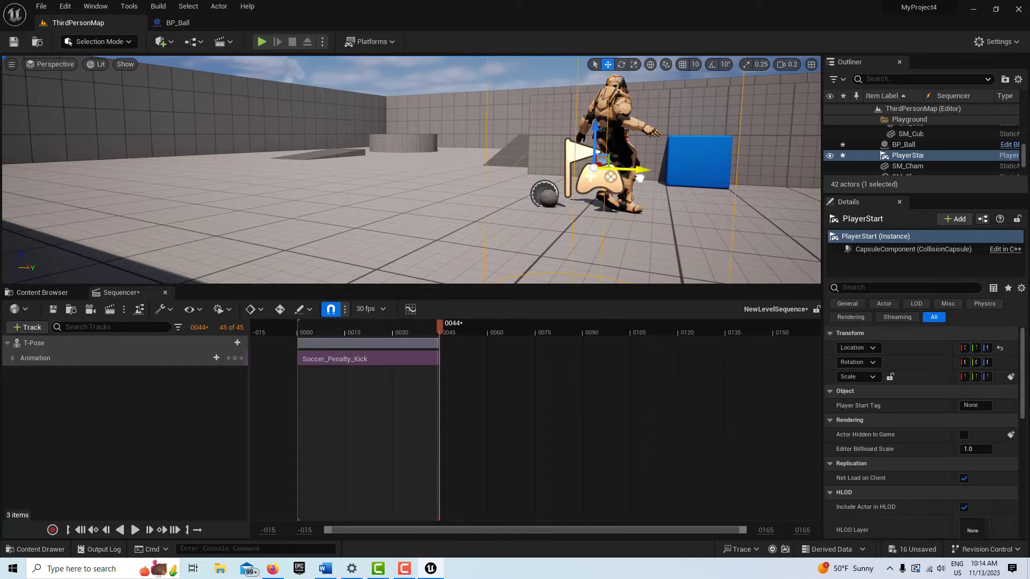
pyautogui.moveTo(653, 207); pyautogui.dragTo(664, 202)
# Step: Orbit around and frame the PlayerStart to check its placement and facing
pyautogui.moveTo(663, 202)
pyautogui.mouseDown(button='right')
pyautogui.moveTo(636, 206)
pyautogui.moveTo(751, 209)
pyautogui.moveTo(649, 210)
pyautogui.mouseUp(button='right')
pyautogui.scroll(1, 640, 206)
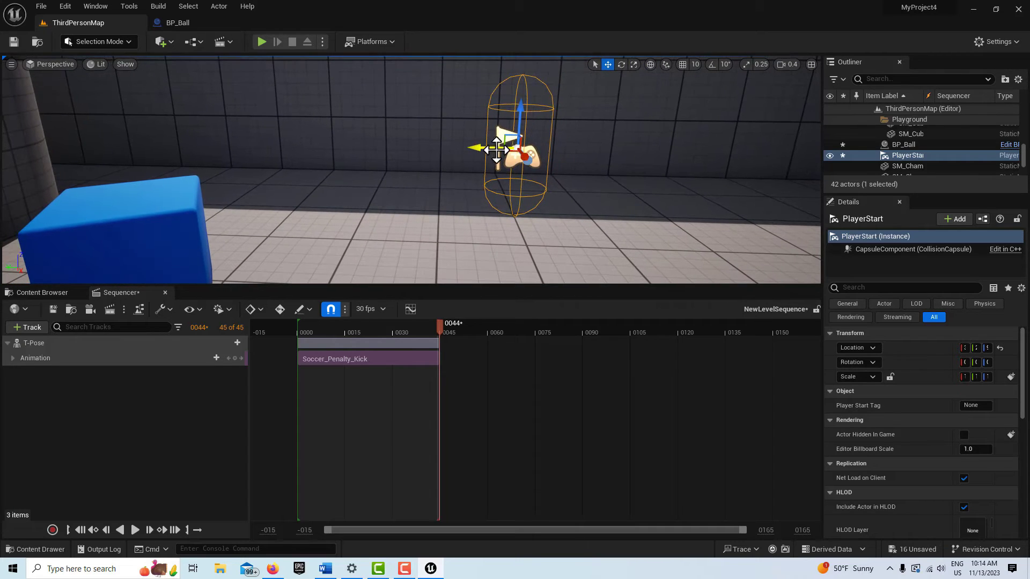
pyautogui.moveTo(487, 148); pyautogui.dragTo(472, 149, button='right')
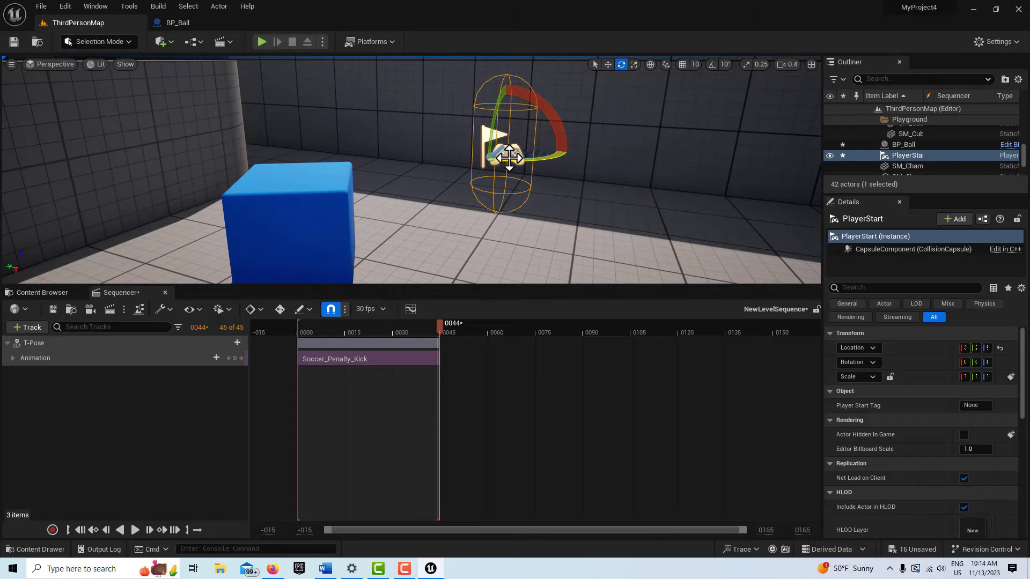
pyautogui.moveTo(496, 190); pyautogui.dragTo(475, 167, button='right')
pyautogui.press('f')
pyautogui.scroll(-2, 359, 182)
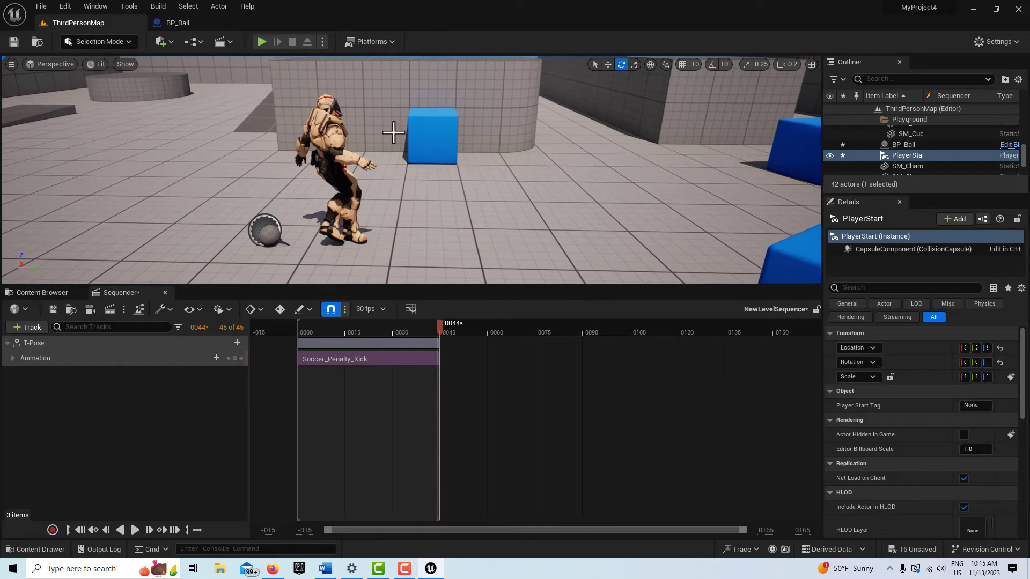
# Step: Open NewLevelSequence from the Content Browser and save it
pyautogui.click(57, 290)
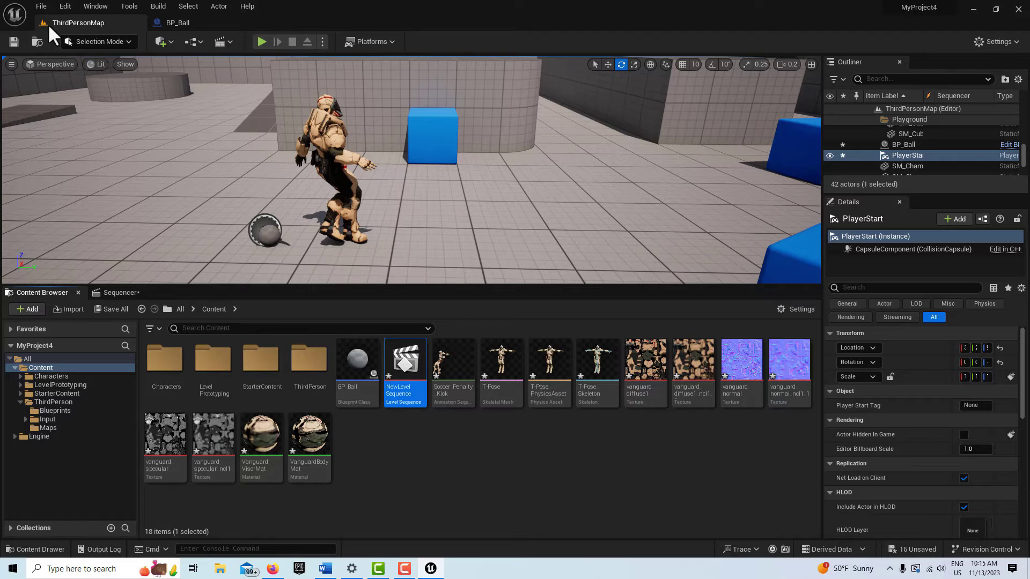
pyautogui.doubleClick(411, 370)
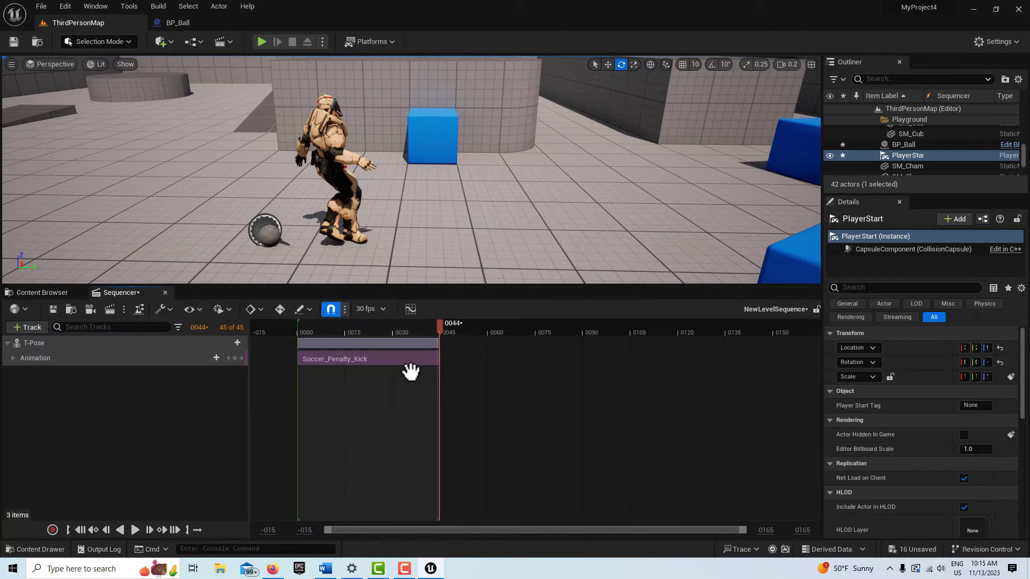
pyautogui.click(52, 308)
# Step: Place NewLevelSequence into the level, tick Auto Play, and start a Play session
pyautogui.click(47, 291)
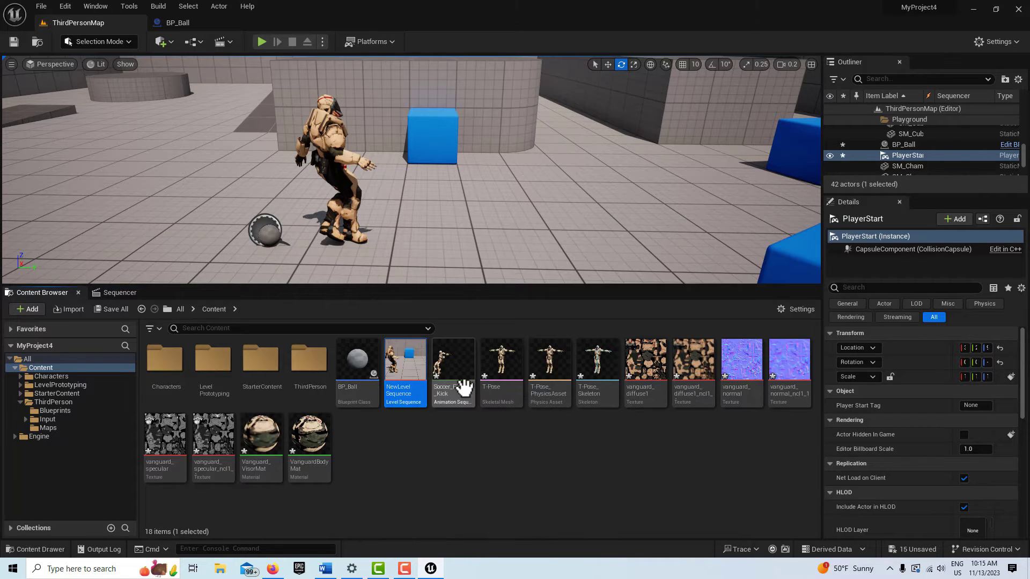
pyautogui.moveTo(409, 357); pyautogui.dragTo(646, 251)
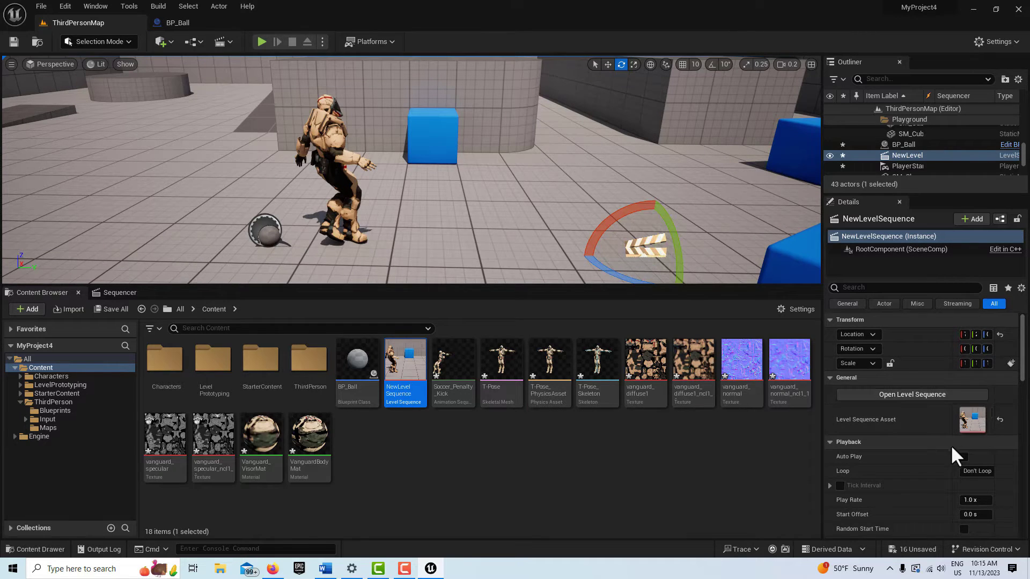
pyautogui.click(963, 457)
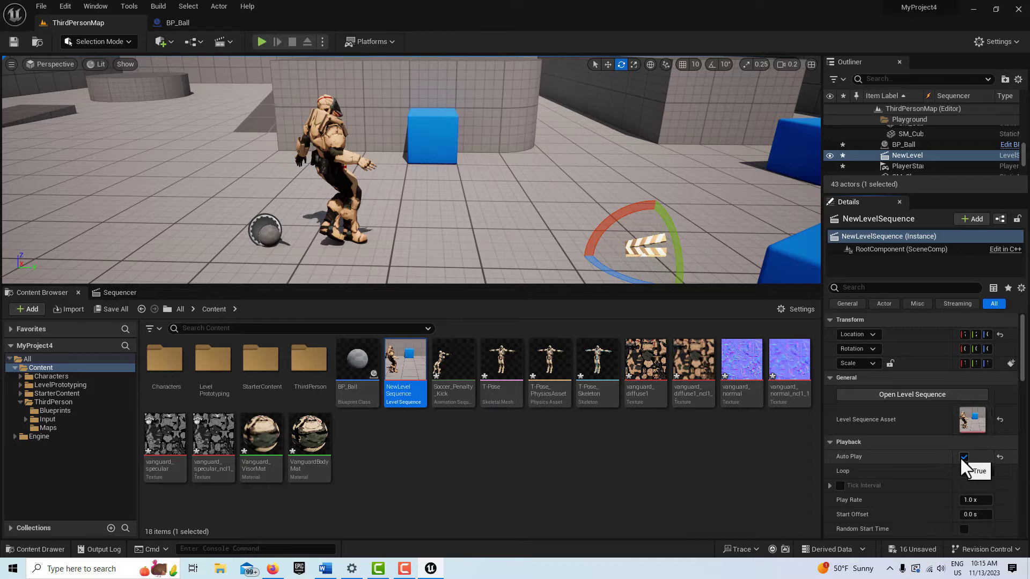
pyautogui.click(262, 43)
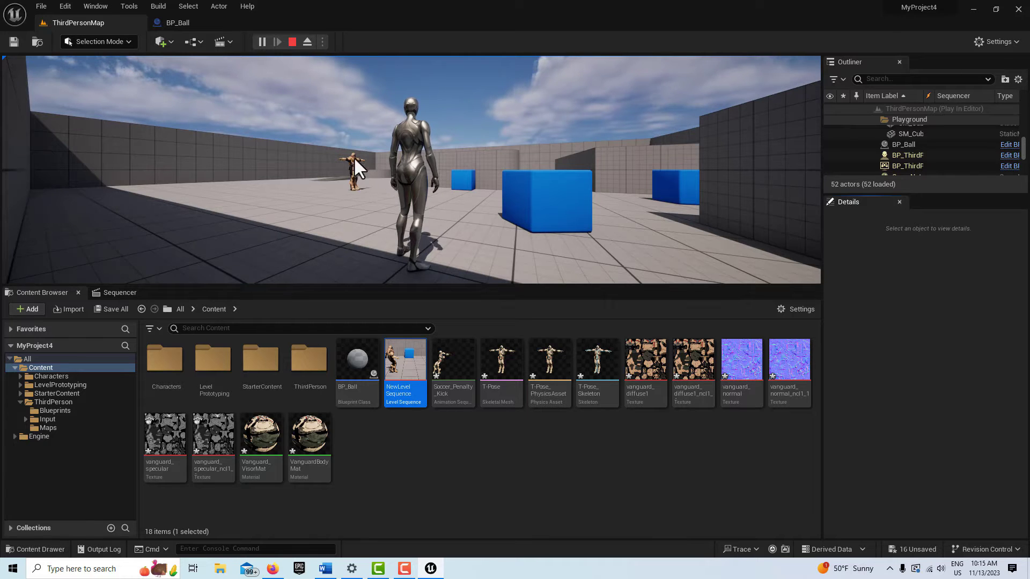
# Step: Stop the Play In Editor session to return to editing ThirdPersonMap
pyautogui.click(294, 42)
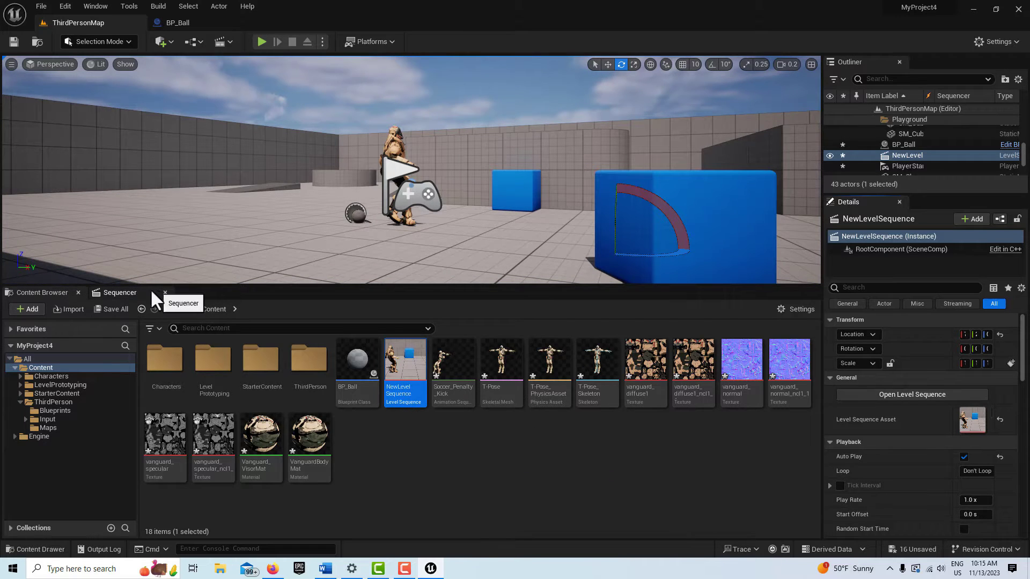
# Step: Set the Soccer_Penalty_Kick section's When Finished property to Keep State
pyautogui.click(128, 292)
pyautogui.click(379, 358)
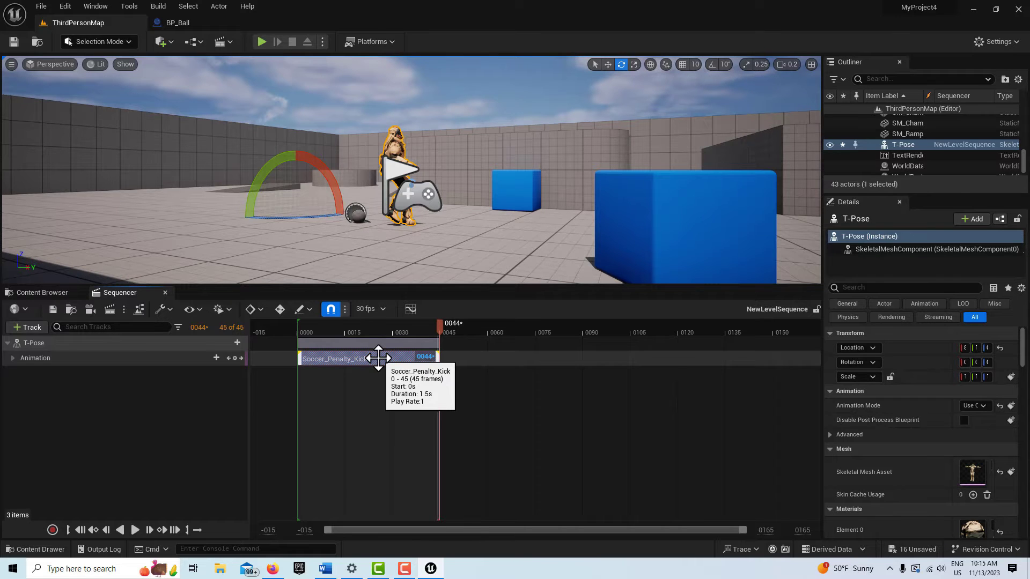
pyautogui.rightClick(379, 358)
pyautogui.moveTo(421, 40)
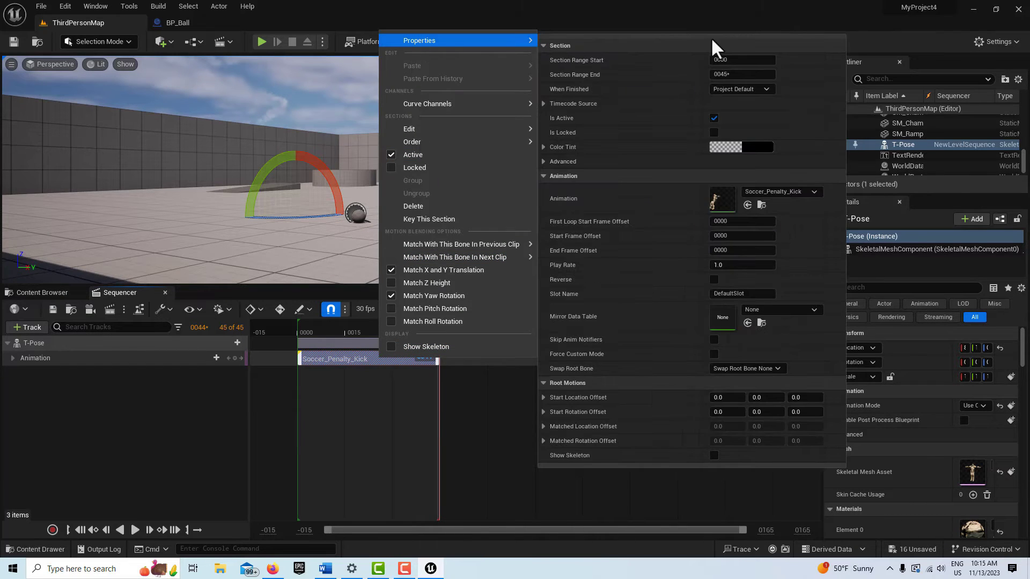
pyautogui.click(763, 90)
pyautogui.click(739, 100)
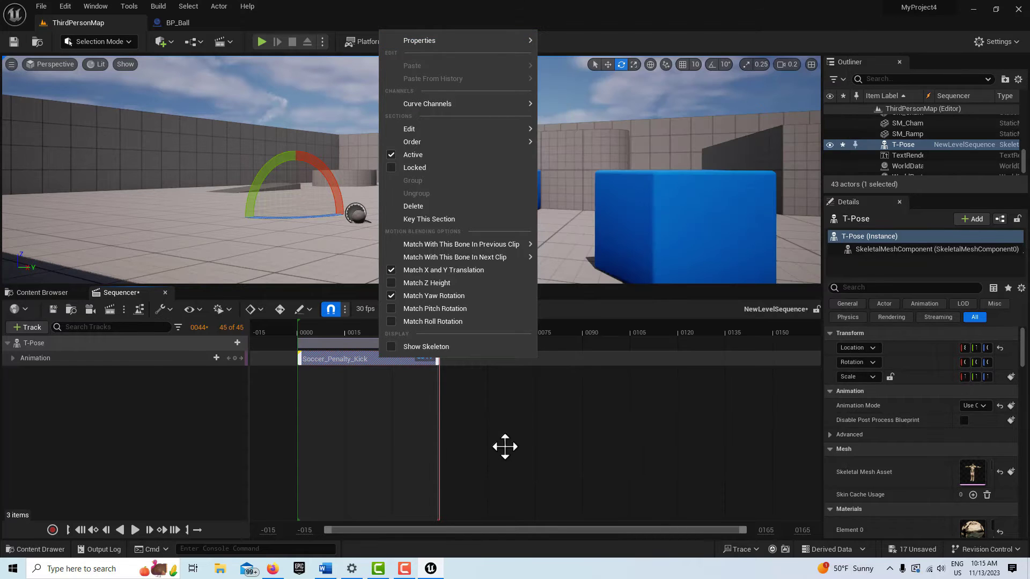
pyautogui.click(504, 437)
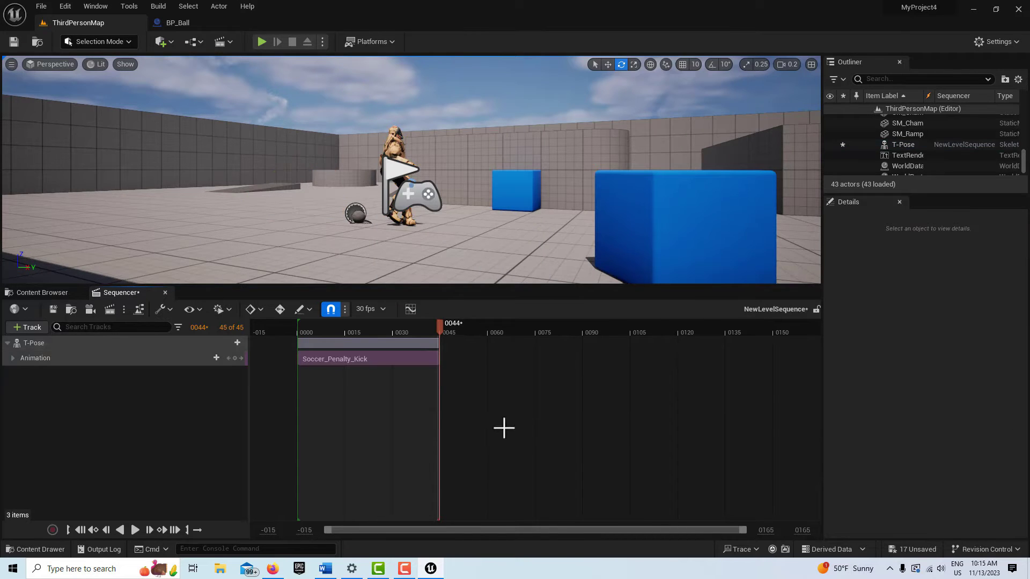
pyautogui.click(262, 42)
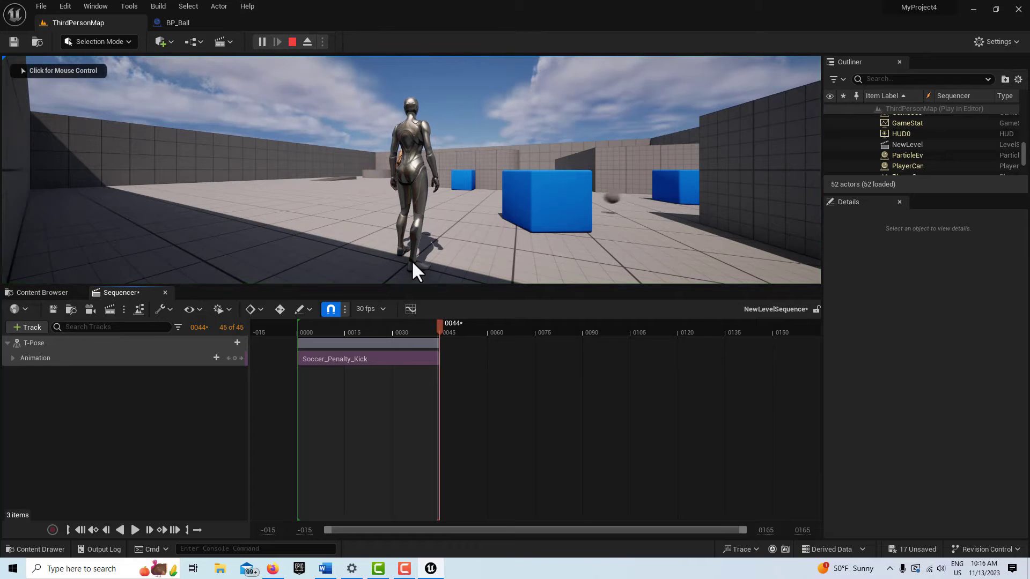
pyautogui.click(498, 207)
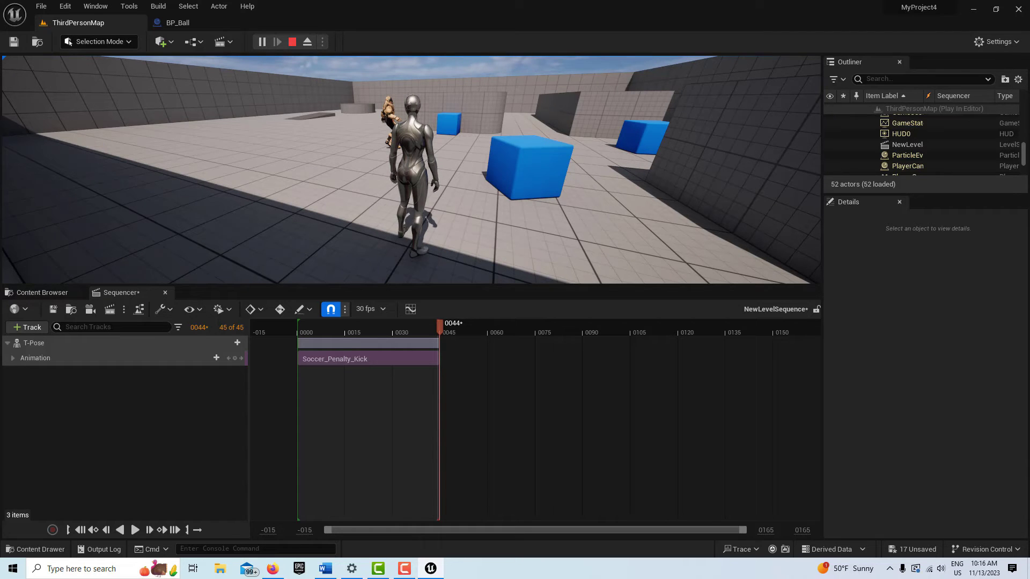
pyautogui.press('Escape')
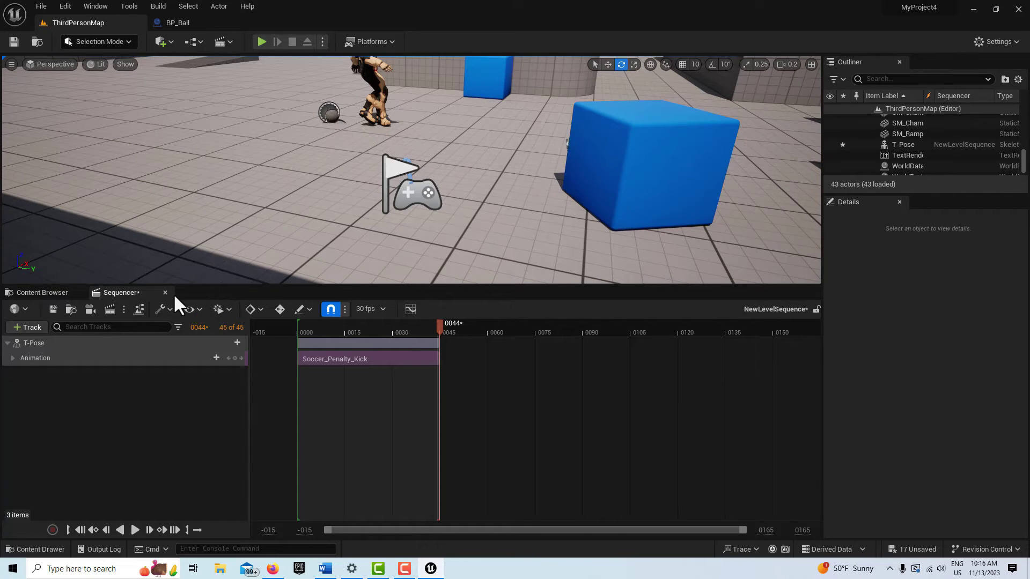
# Step: Close the Sequencer tab and turn the viewport view to the right
pyautogui.moveTo(522, 212)
pyautogui.mouseDown(button='right')
pyautogui.moveTo(523, 182)
pyautogui.moveTo(520, 198)
pyautogui.mouseUp(button='right')
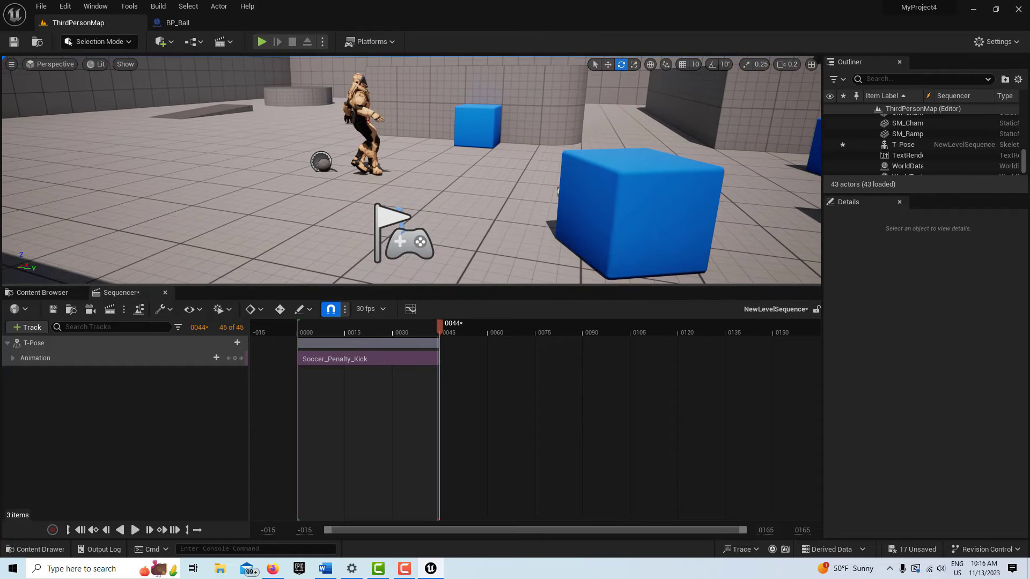
pyautogui.click(165, 292)
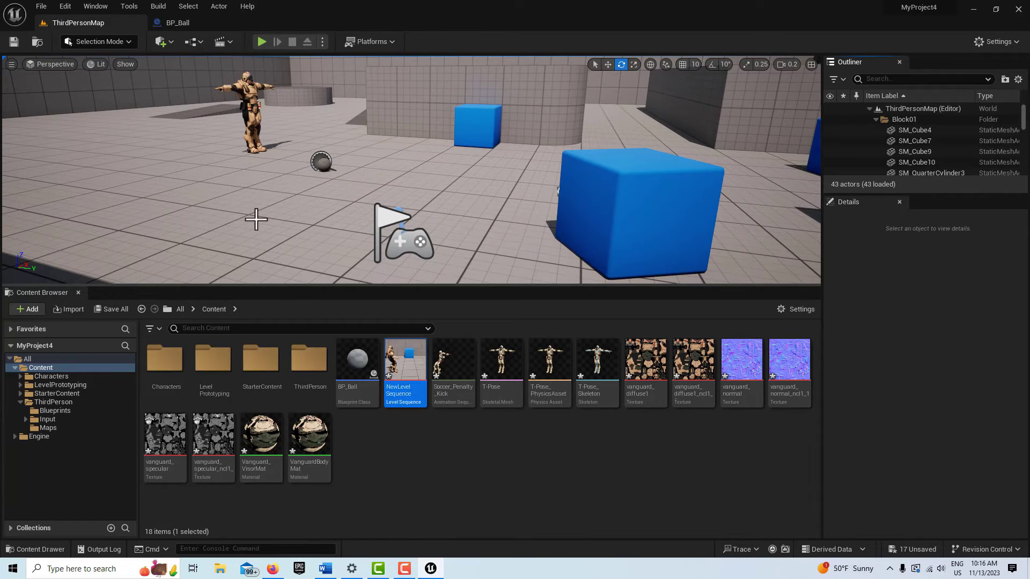
pyautogui.moveTo(255, 220); pyautogui.dragTo(605, 209, button='right')
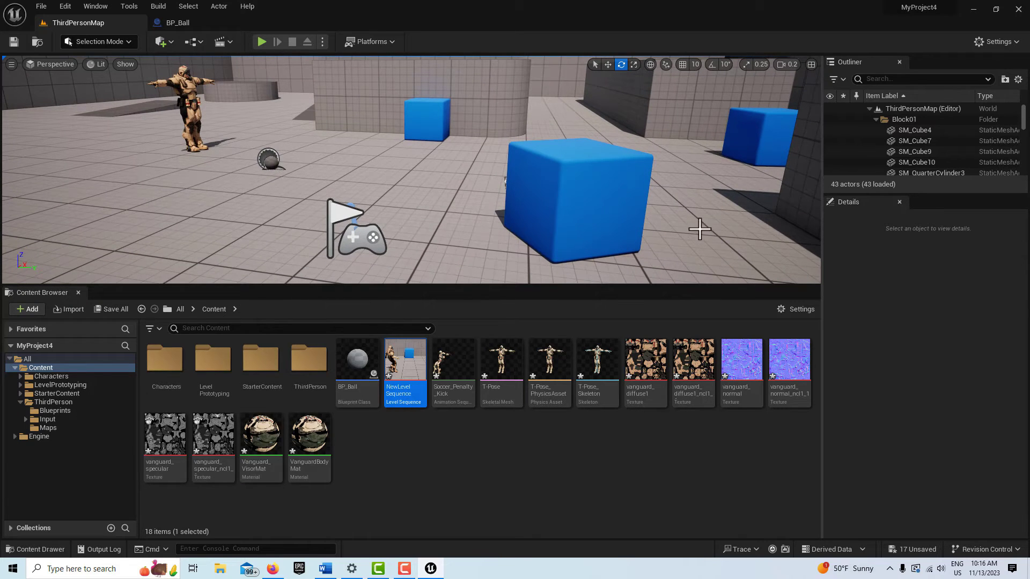
pyautogui.scroll(-2, 728, 155)
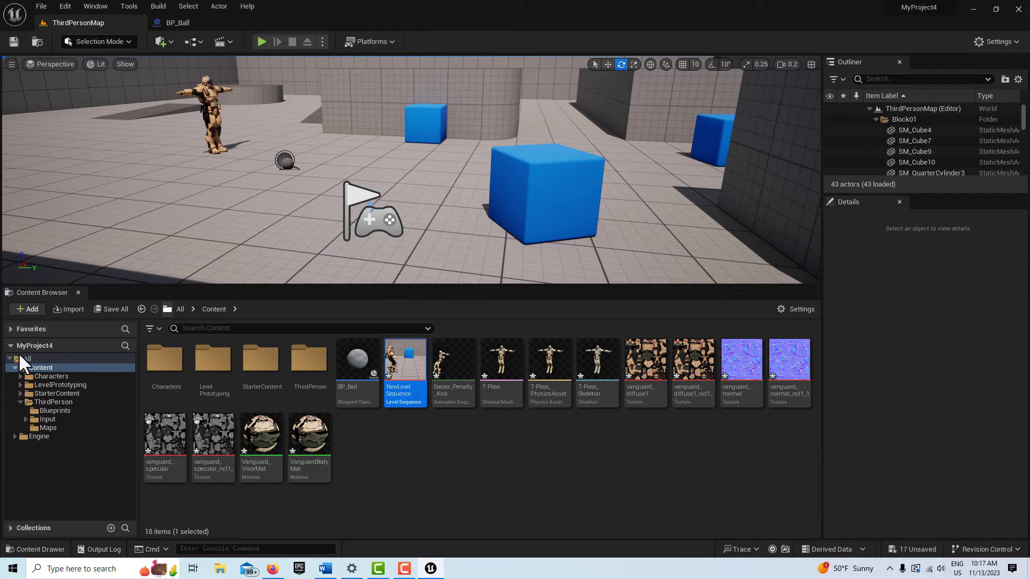
# Step: Show the ThirdPerson folder's Blueprints, Input and Maps subfolders and scroll the Outliner to Playground
pyautogui.click(63, 404)
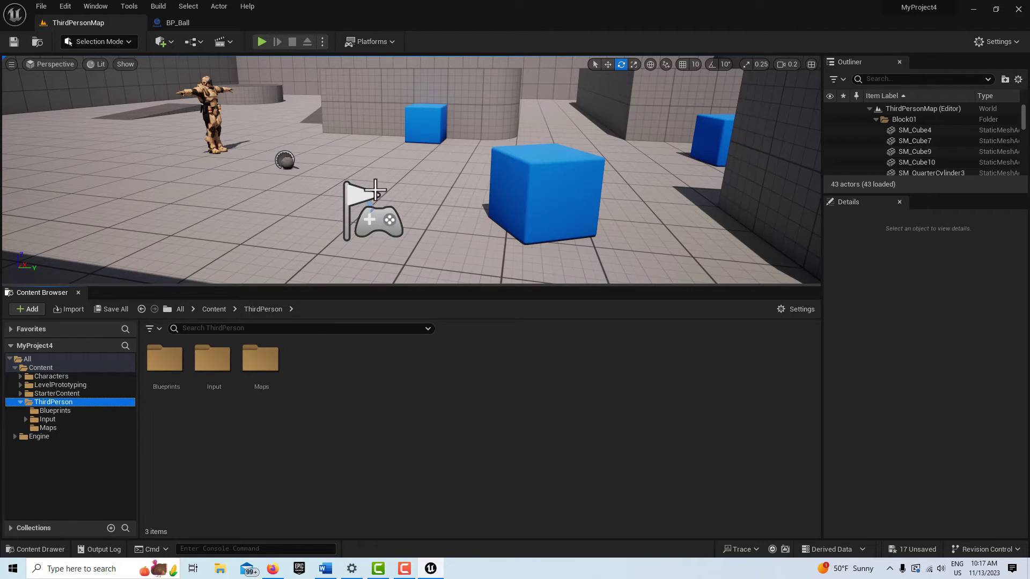
pyautogui.scroll(10, 509, 177)
pyautogui.scroll(-5, 960, 142)
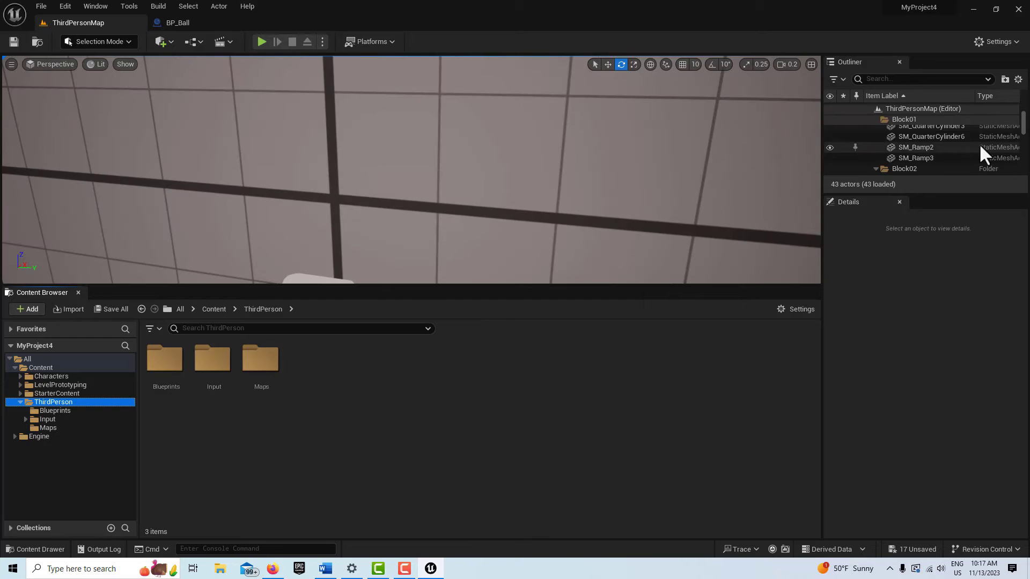
pyautogui.scroll(-6, 960, 155)
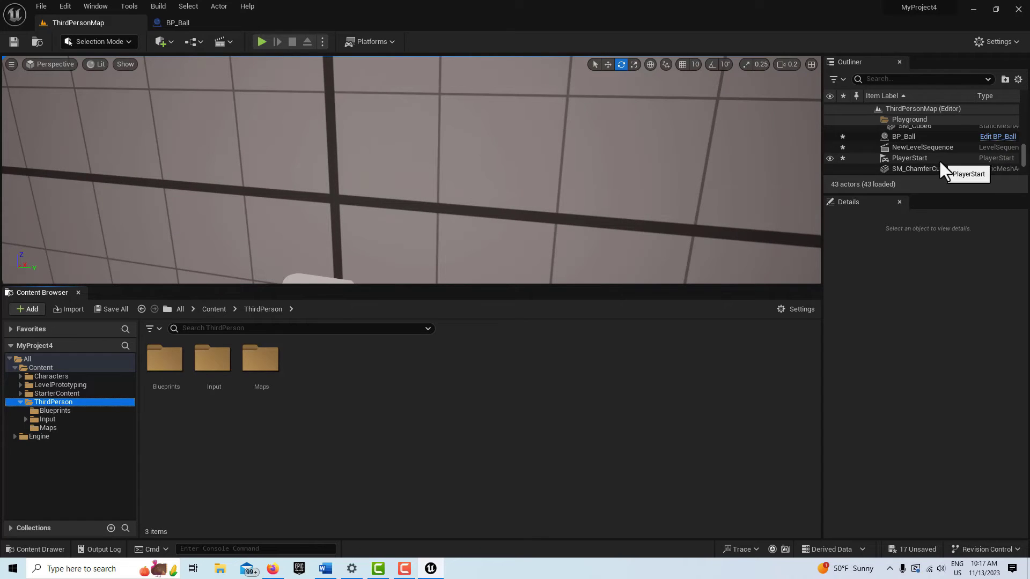
# Step: Select the NewLevelSequence actor and untick Auto Play under Playback
pyautogui.click(925, 146)
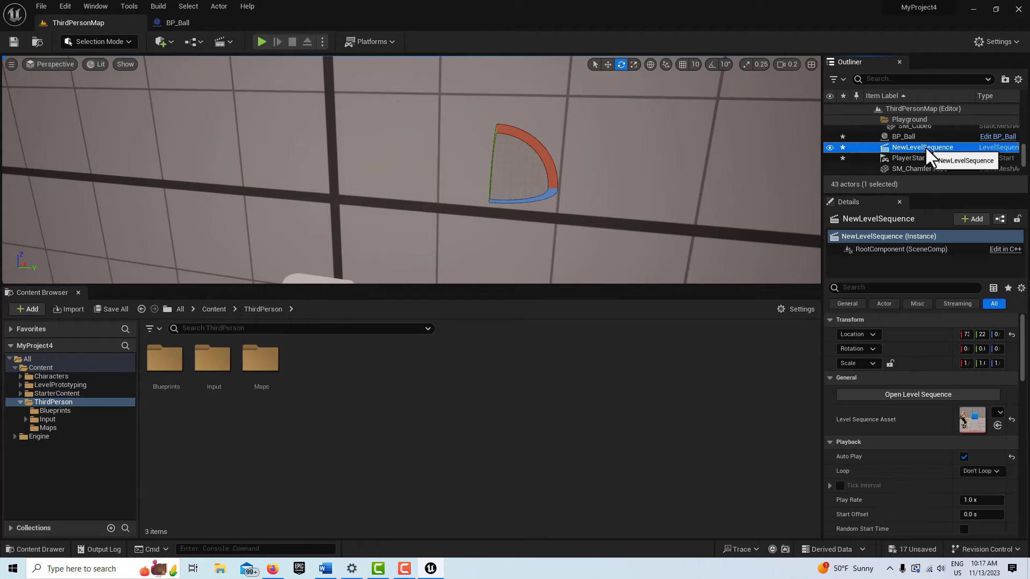
pyautogui.click(963, 457)
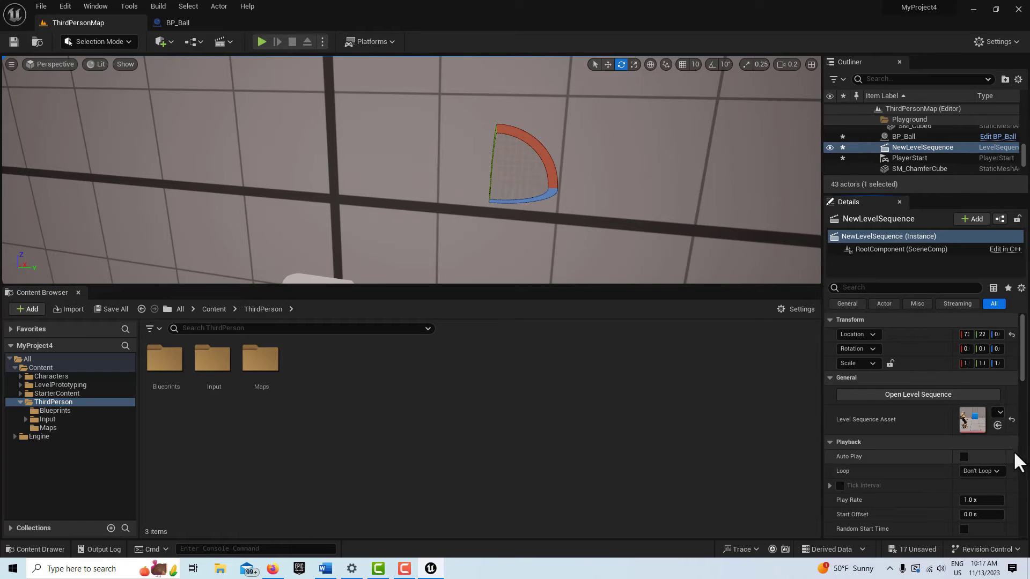
# Step: Open ThirdPersonMap's Level Blueprint from the Blueprints menu and bring up the Event Graph's All Actions list
pyautogui.click(199, 42)
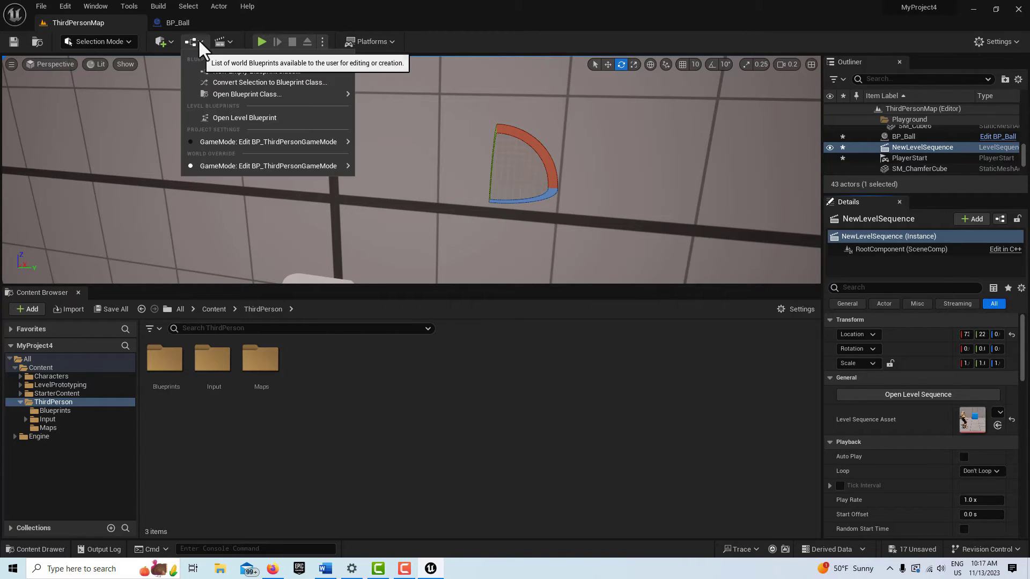
pyautogui.click(237, 115)
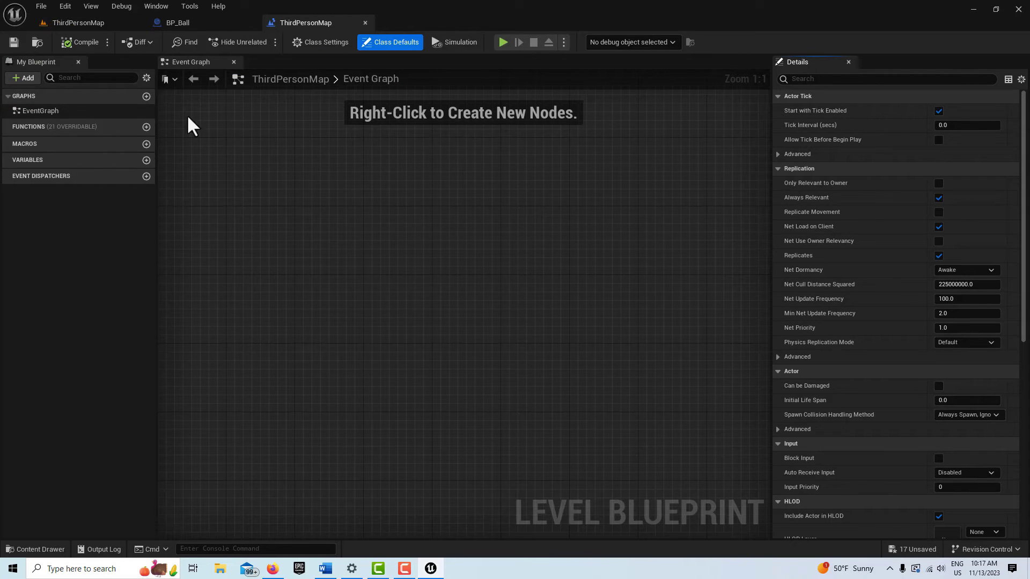
pyautogui.click(102, 23)
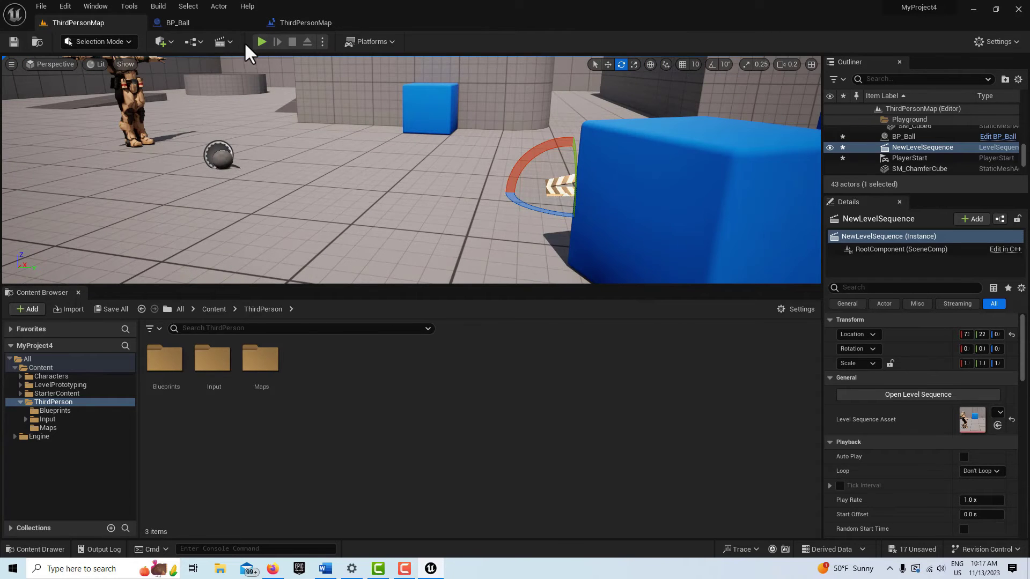
pyautogui.click(195, 37)
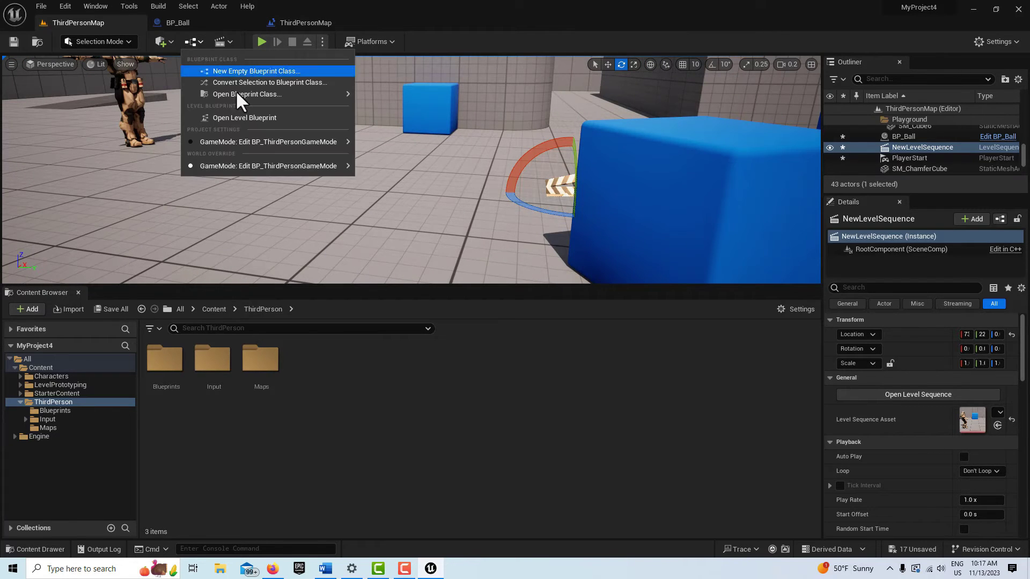
pyautogui.click(249, 118)
pyautogui.rightClick(356, 217)
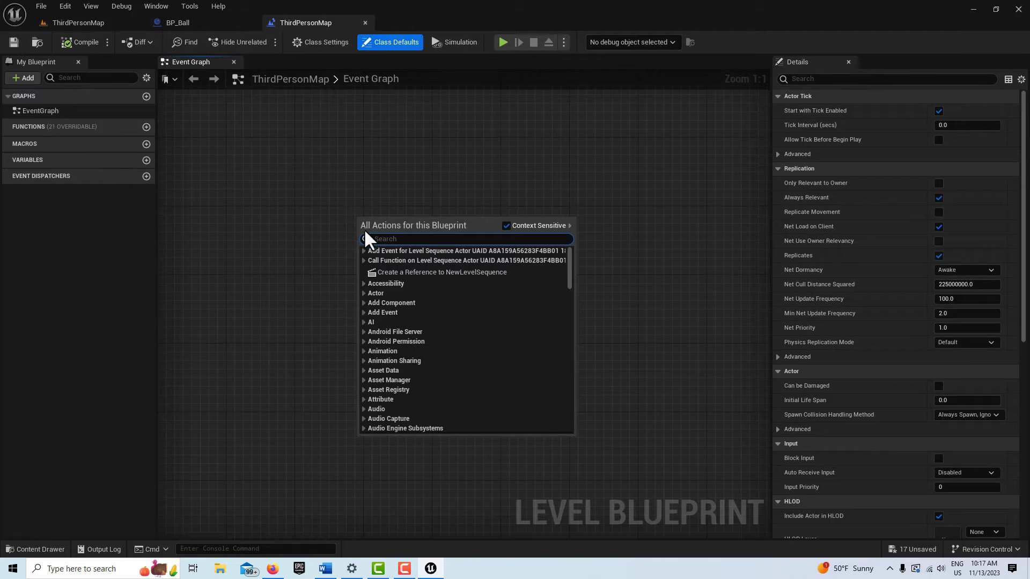
# Step: Add a NewLevelSequence reference node and a Z keyboard event node to the Event Graph
pyautogui.click(414, 272)
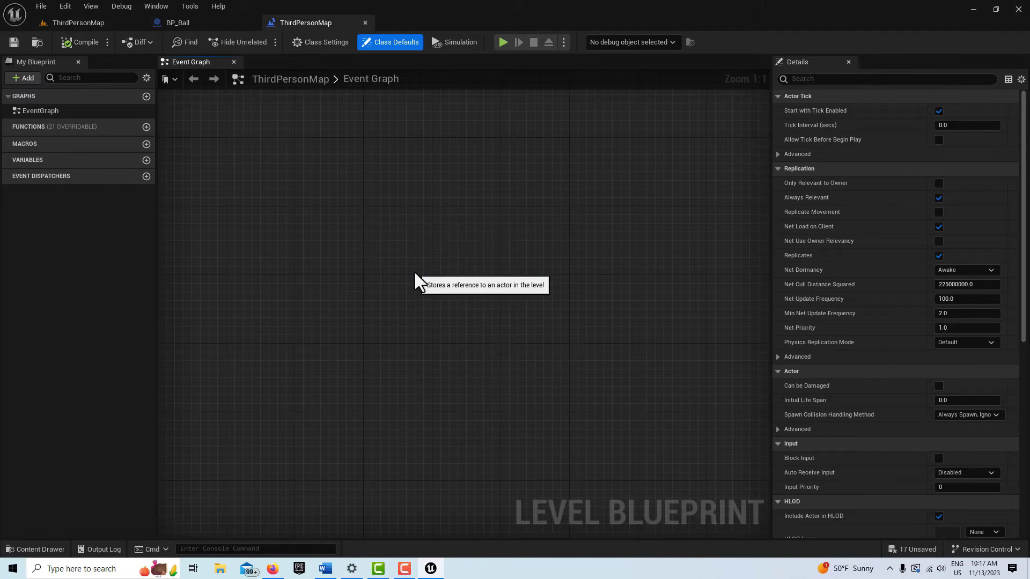
pyautogui.rightClick(360, 368)
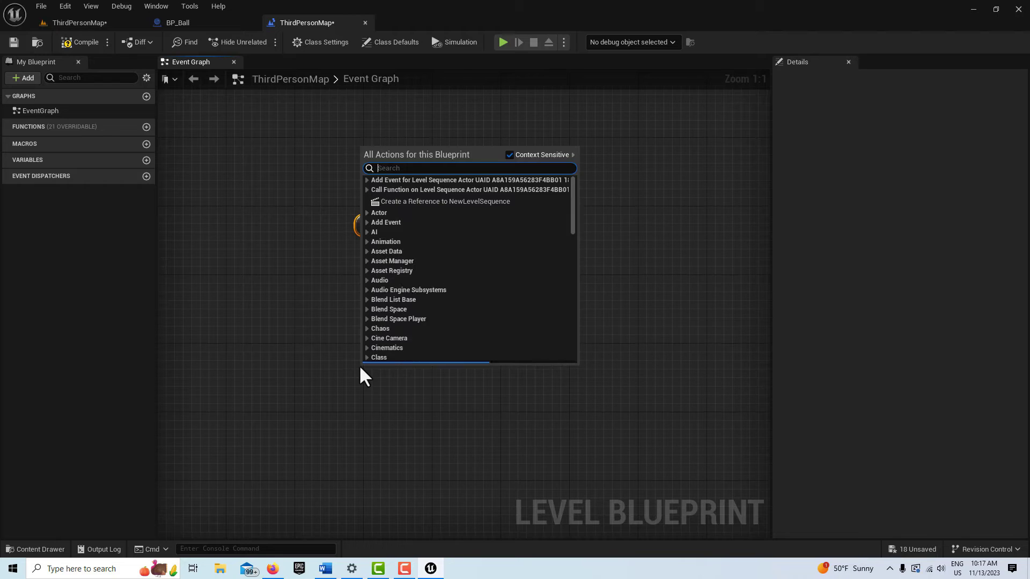
pyautogui.write('keyboard')
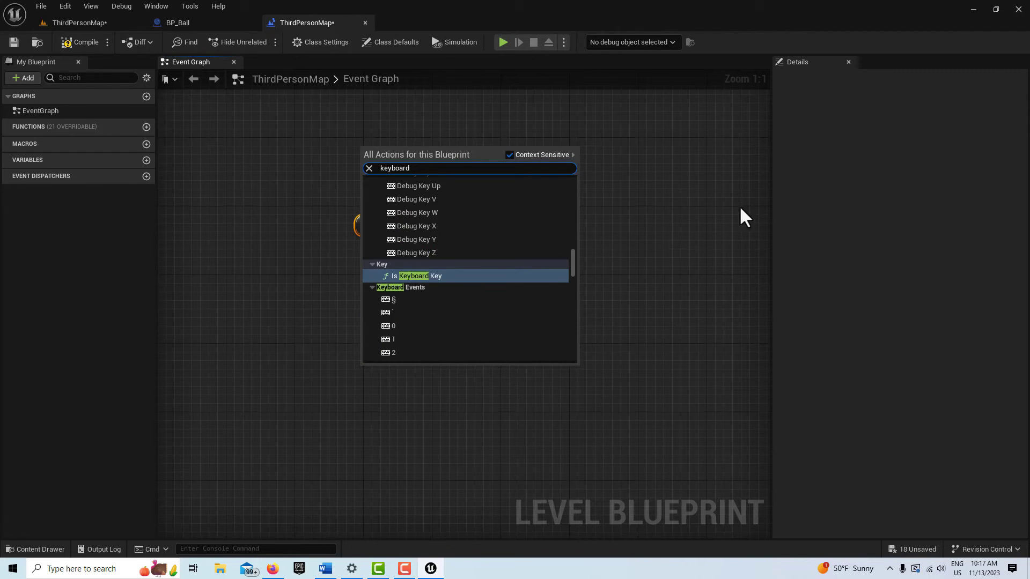
pyautogui.moveTo(572, 259); pyautogui.dragTo(571, 338)
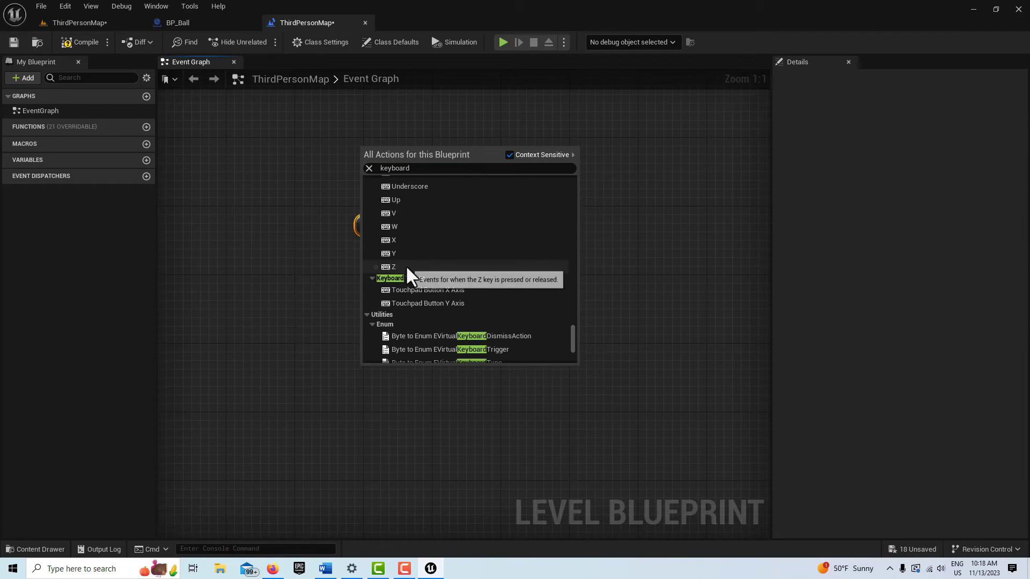
pyautogui.click(406, 268)
pyautogui.moveTo(380, 362); pyautogui.dragTo(379, 285)
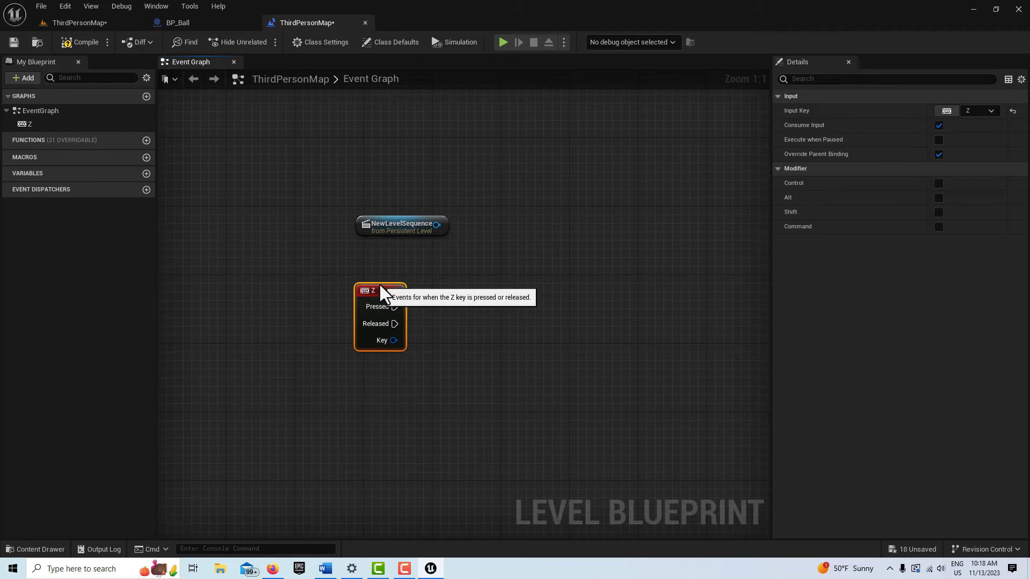
# Step: Add a Play node from the sequence reference and wire Z Pressed into it
pyautogui.moveTo(436, 225); pyautogui.dragTo(503, 305)
pyautogui.write('play')
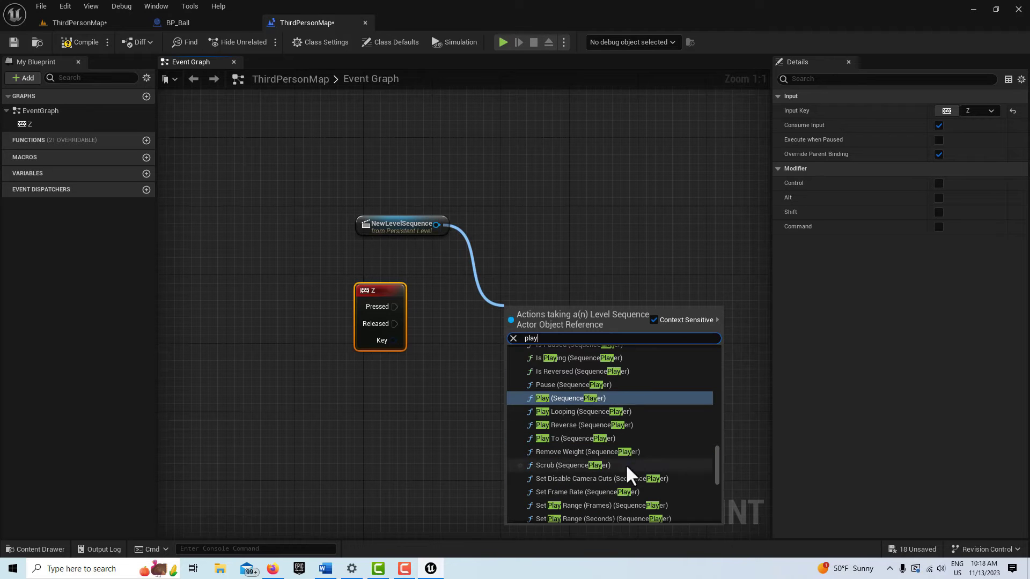
pyautogui.click(584, 398)
pyautogui.moveTo(592, 324); pyautogui.dragTo(609, 298)
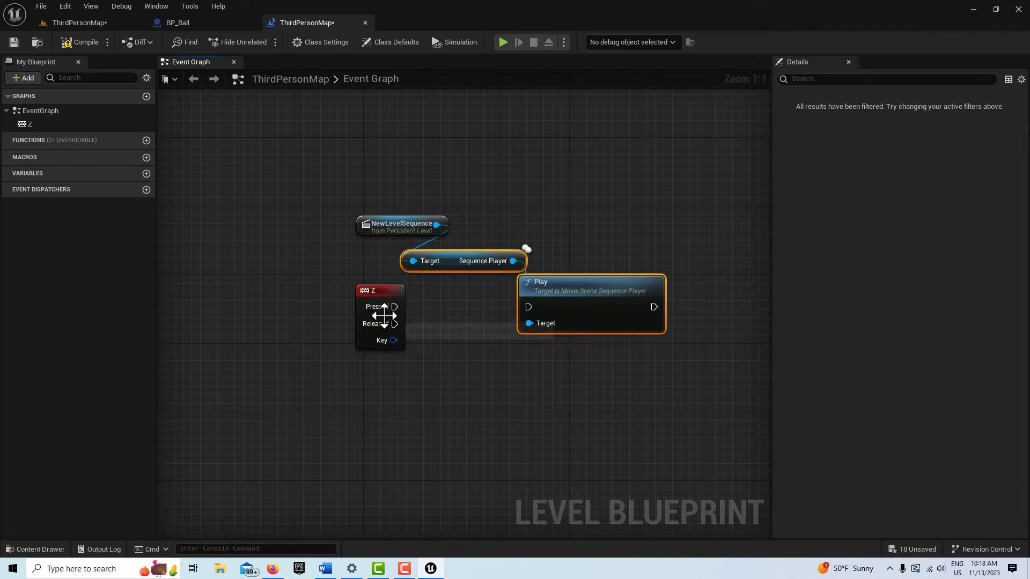
pyautogui.moveTo(394, 306); pyautogui.dragTo(529, 307)
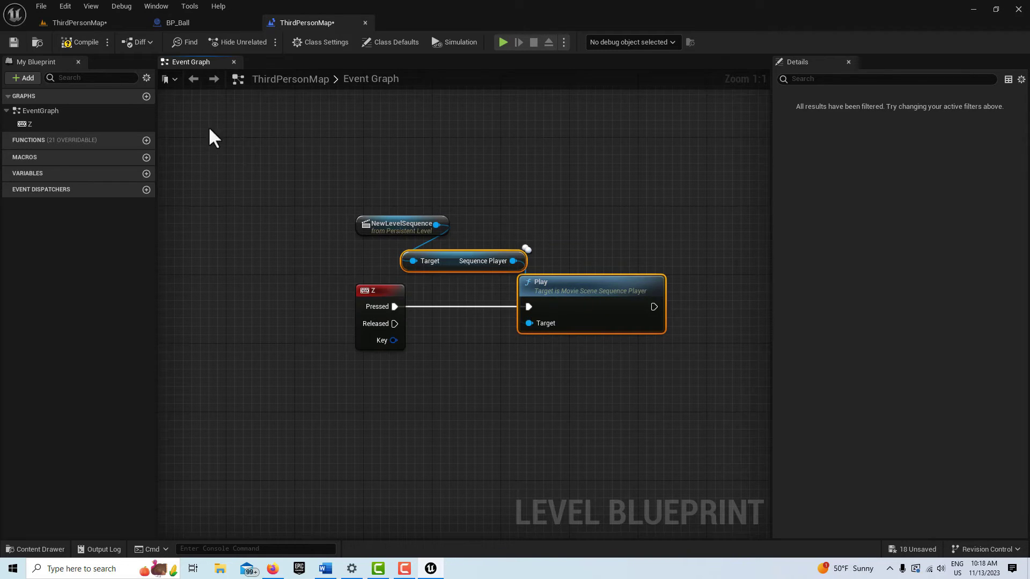
# Step: Compile and save the Level Blueprint, then return to the level editor
pyautogui.click(79, 43)
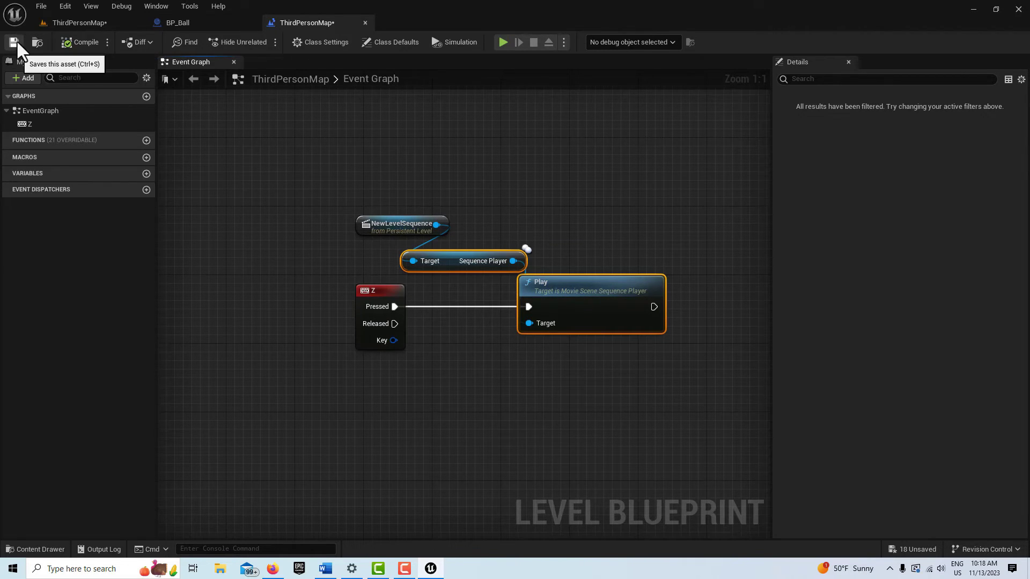
pyautogui.click(15, 42)
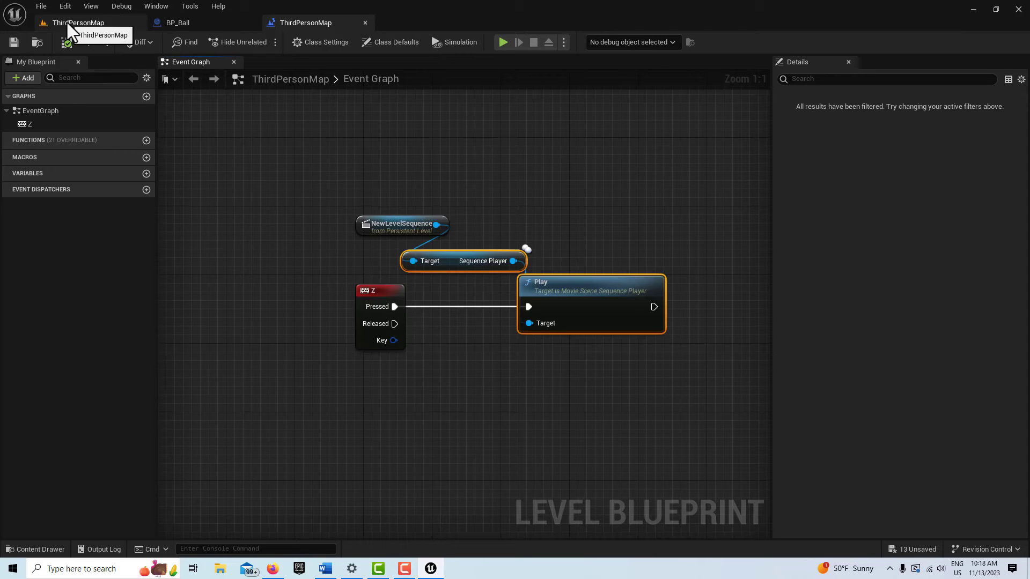
pyautogui.click(68, 26)
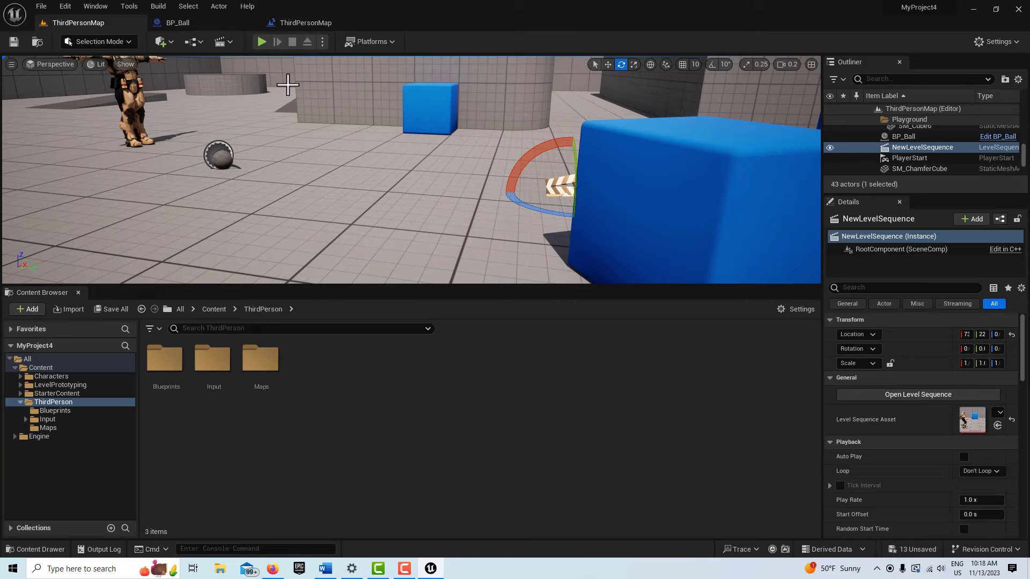
pyautogui.click(261, 42)
pyautogui.press('w')
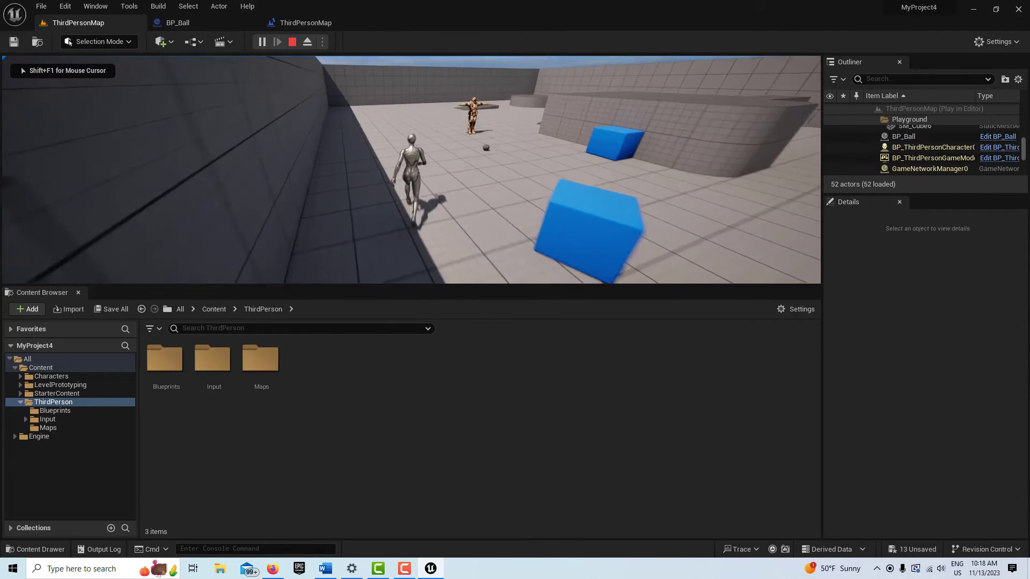
pyautogui.press('w')
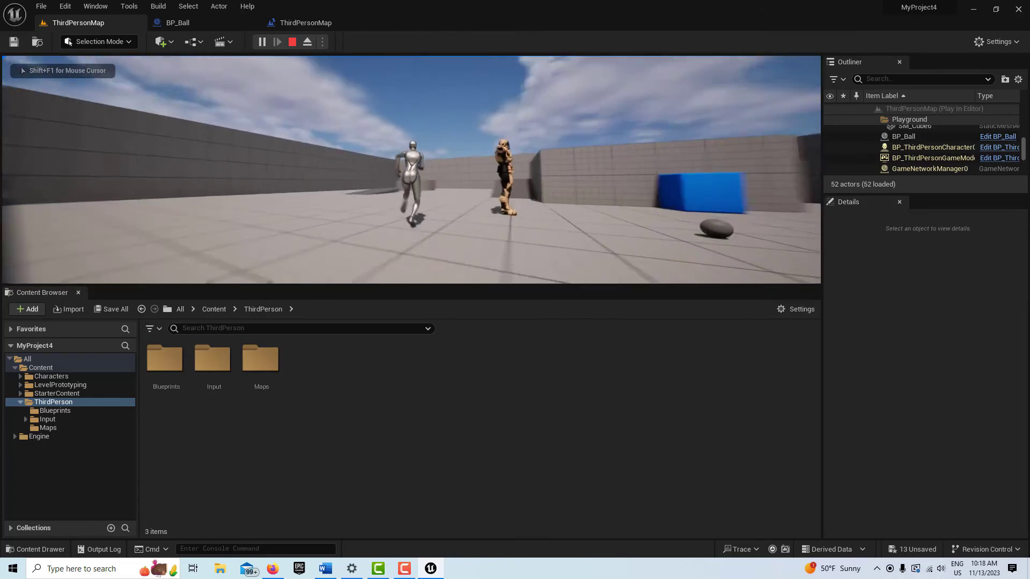
pyautogui.press('w')
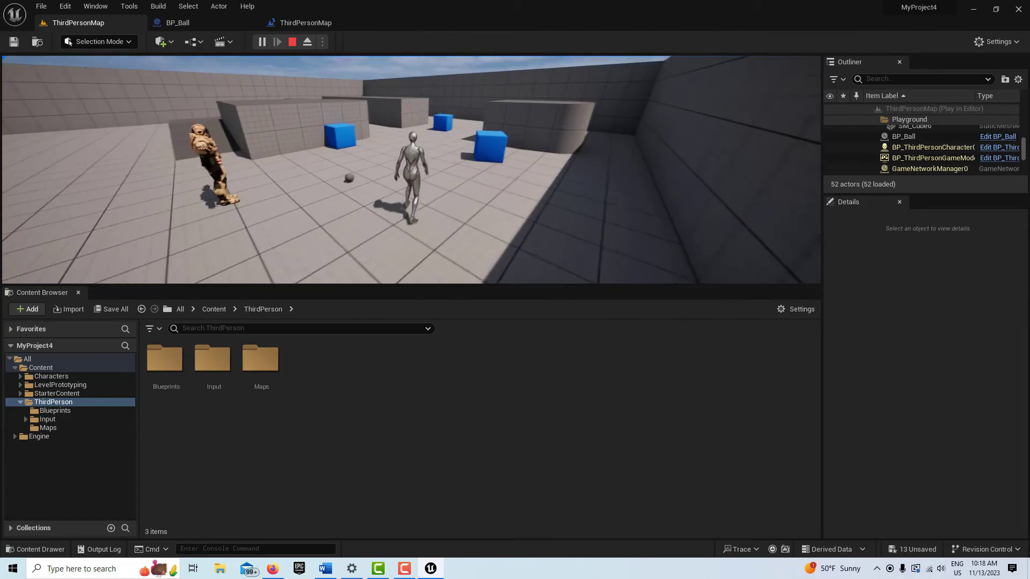
pyautogui.press('w')
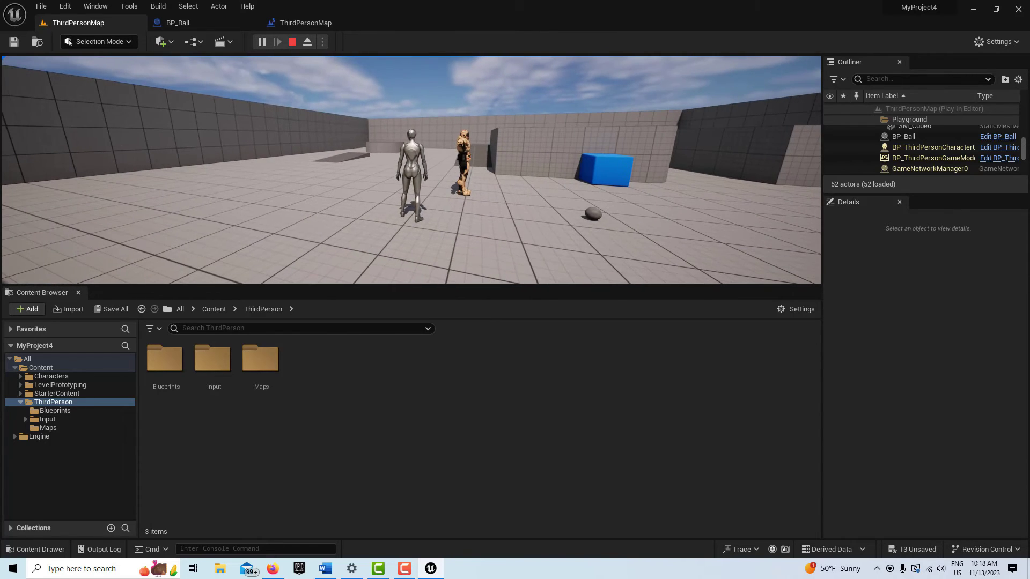
pyautogui.press('w')
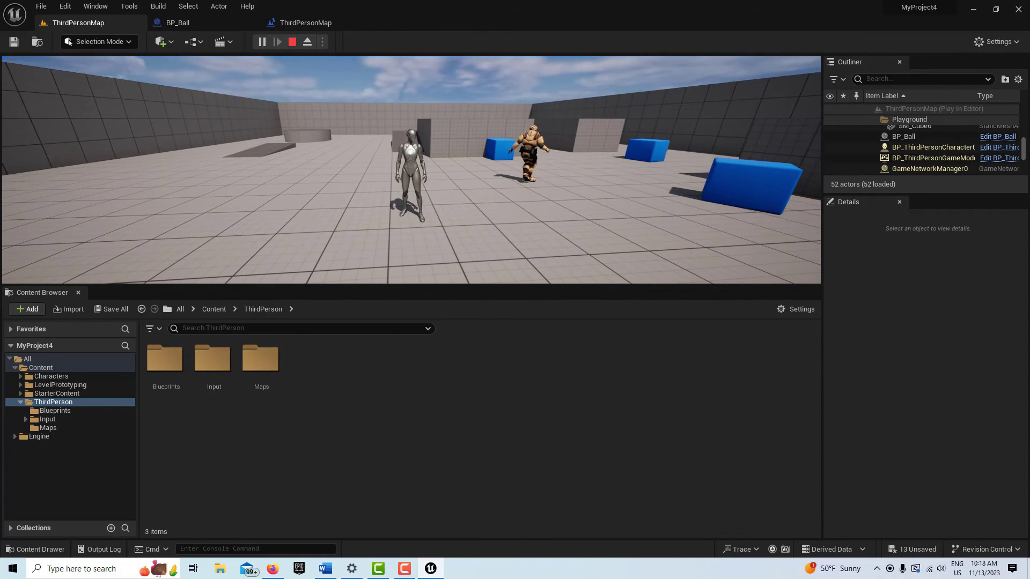
pyautogui.press('Escape')
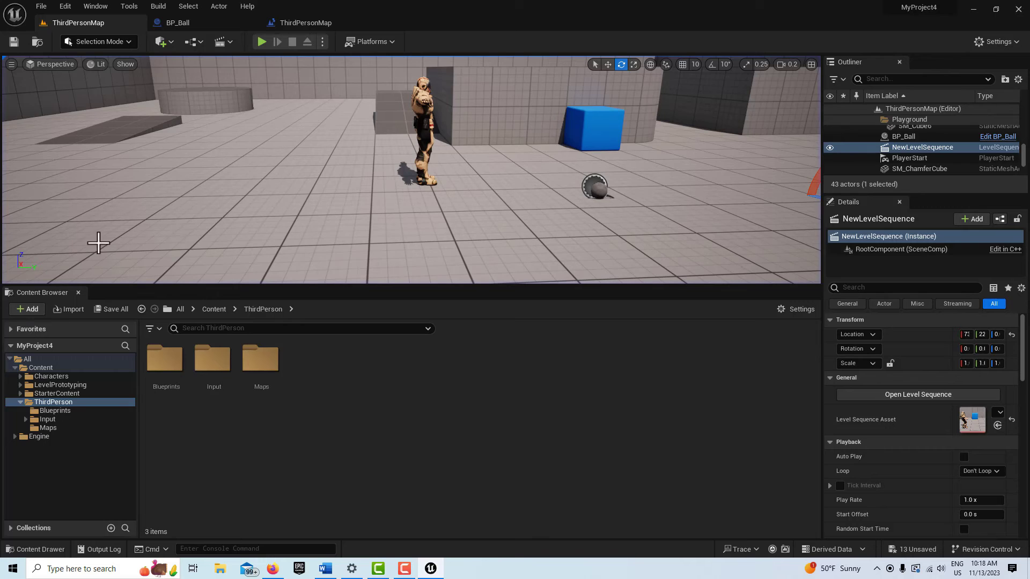
# Step: Create a new Blueprint Class in Content with Character as parent, named MyCamera
pyautogui.moveTo(439, 237); pyautogui.dragTo(505, 231, button='right')
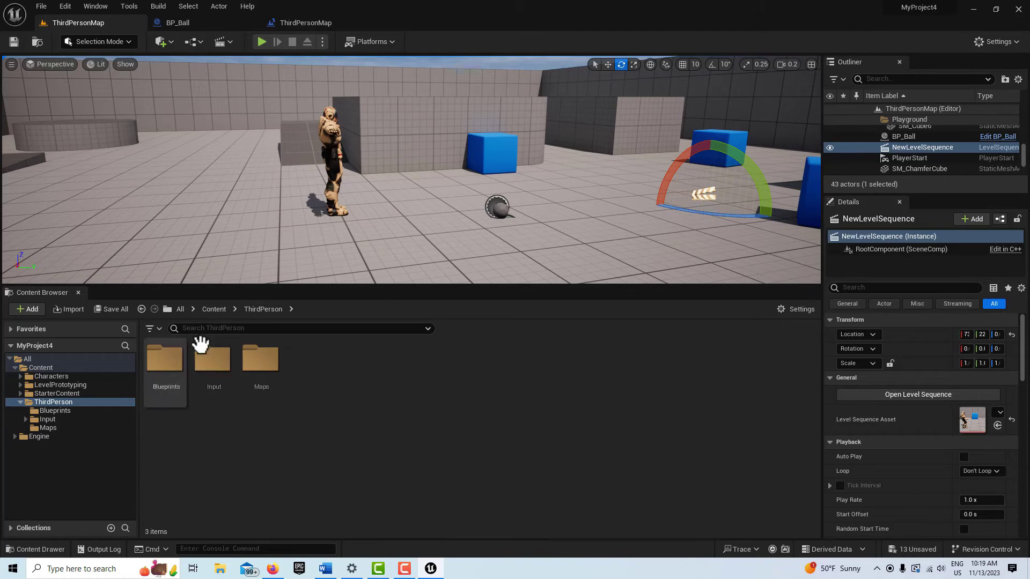
pyautogui.click(40, 367)
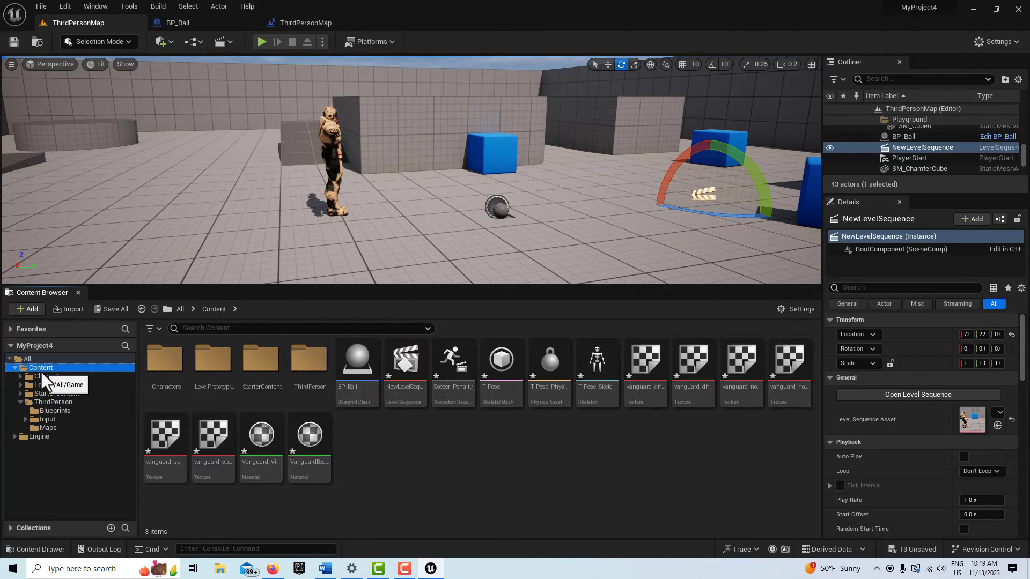
pyautogui.rightClick(426, 464)
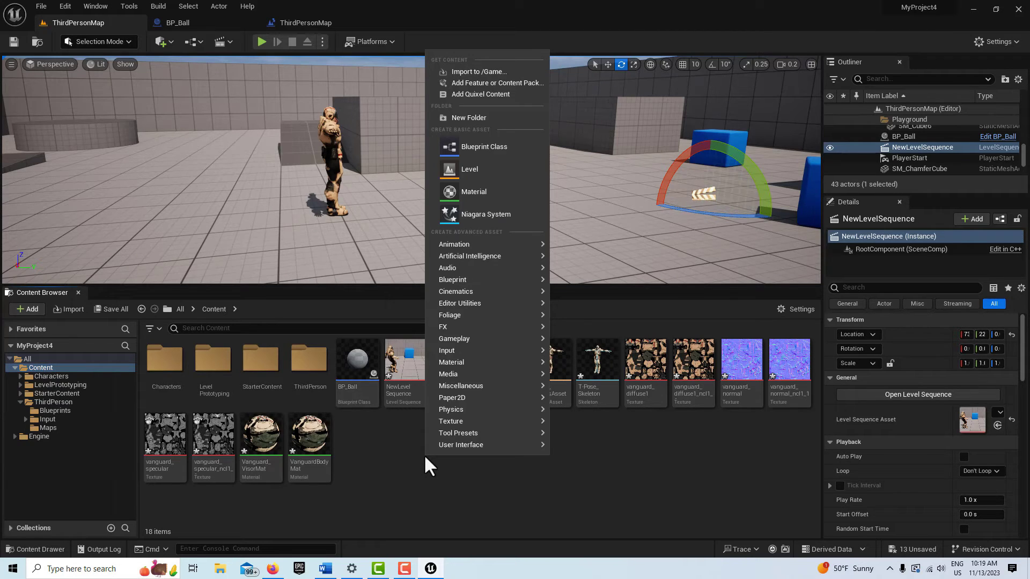
pyautogui.click(478, 145)
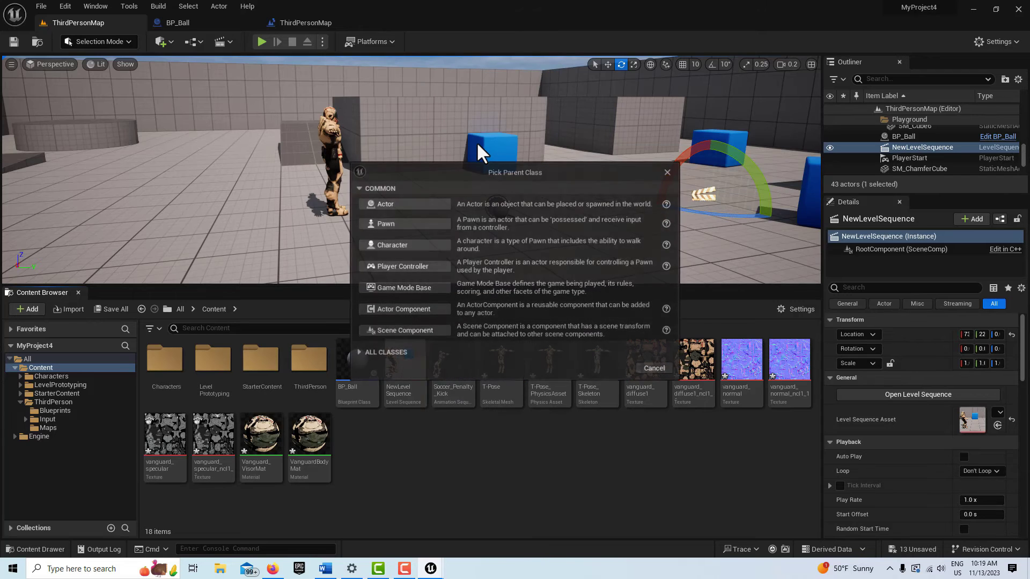
pyautogui.click(407, 247)
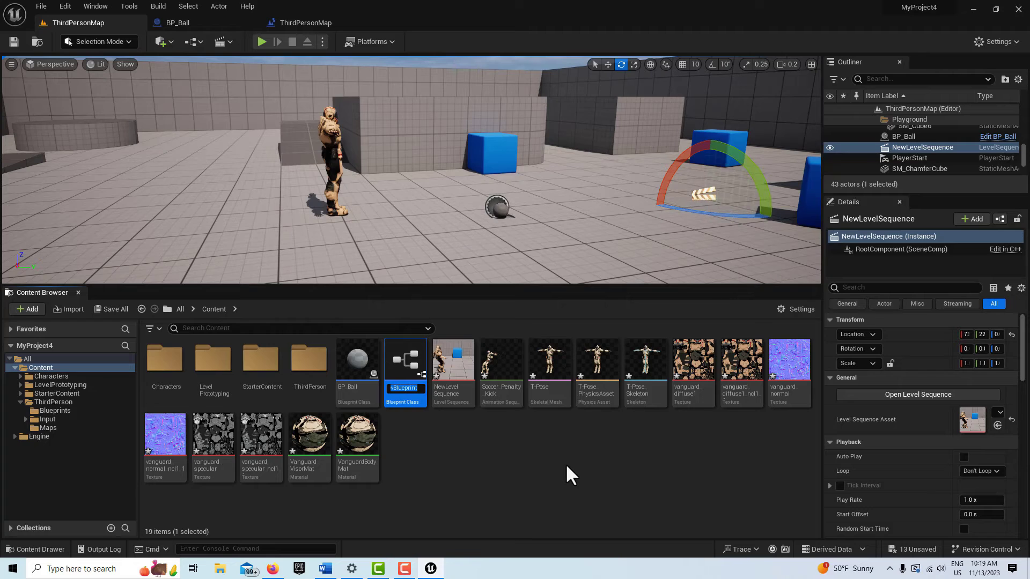
pyautogui.write('MyCamera')
pyautogui.press('Return')
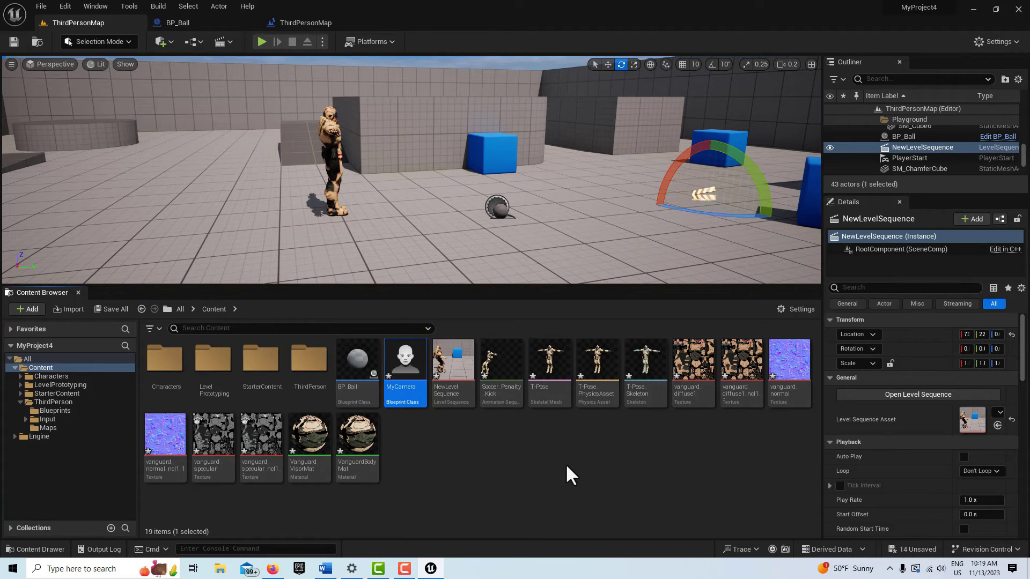
# Step: Add a Cine Camera component to the MyCamera Blueprint
pyautogui.doubleClick(409, 366)
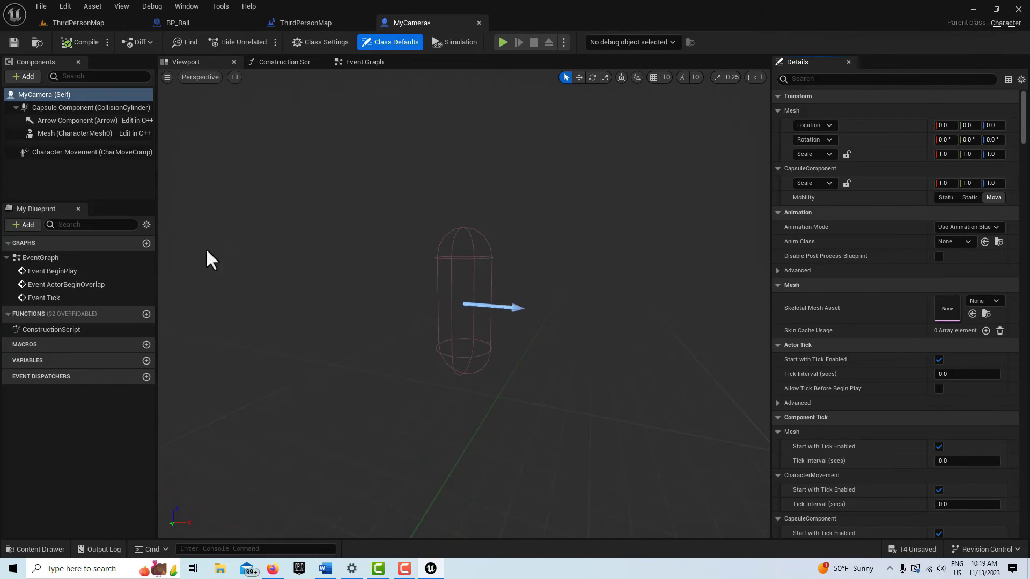
pyautogui.click(22, 74)
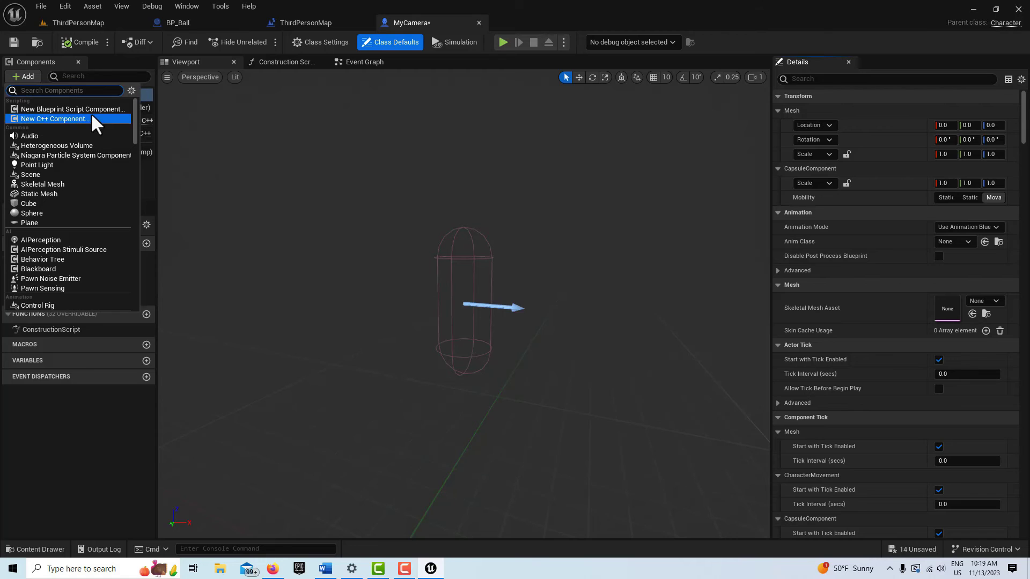
pyautogui.write('cine')
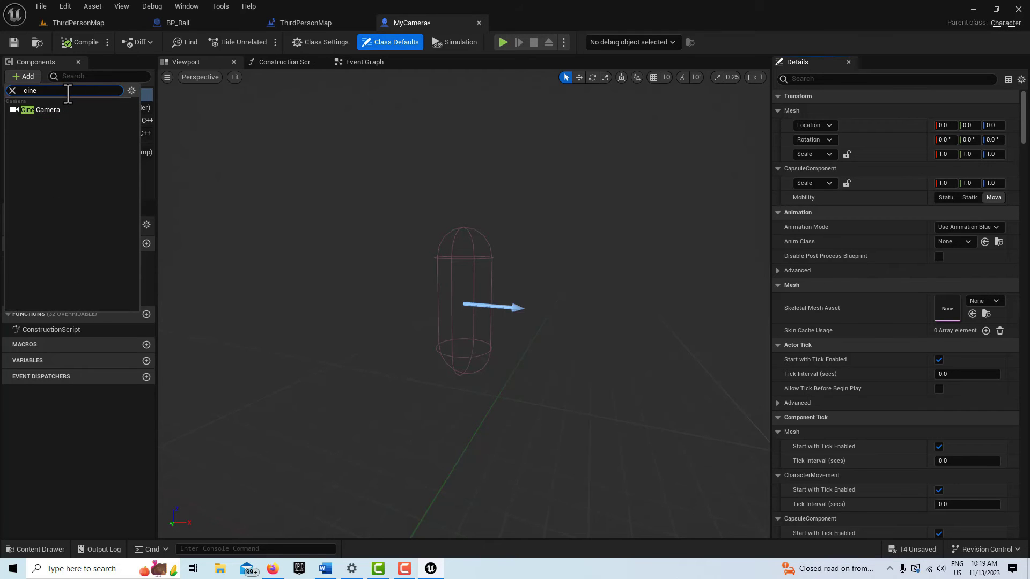
pyautogui.click(51, 111)
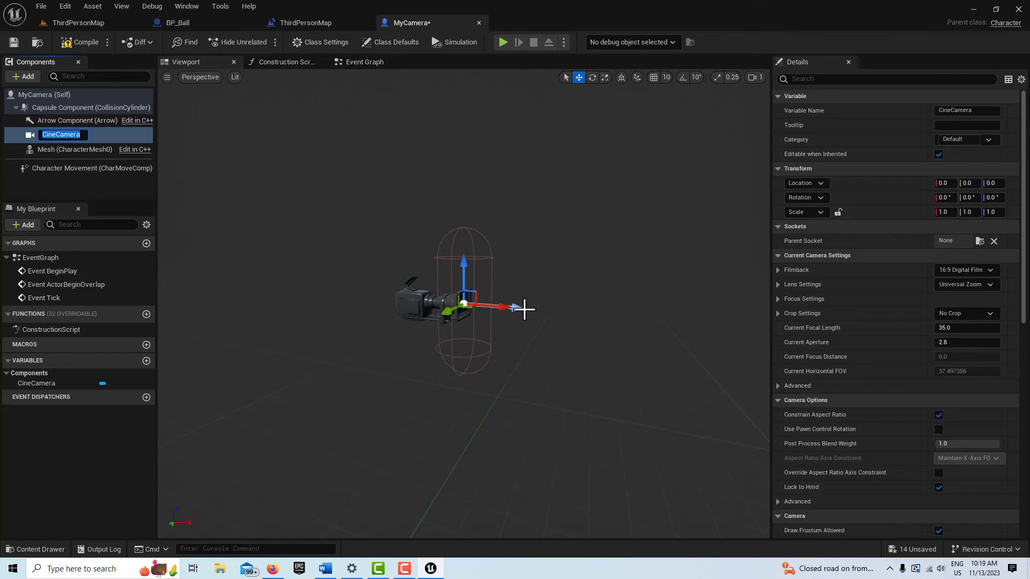
# Step: Move the CineCamera forward and up to 22.39, 0.0, 19.97, then compile and save MyCamera
pyautogui.moveTo(509, 308); pyautogui.dragTo(523, 312)
pyautogui.moveTo(483, 279); pyautogui.dragTo(483, 262)
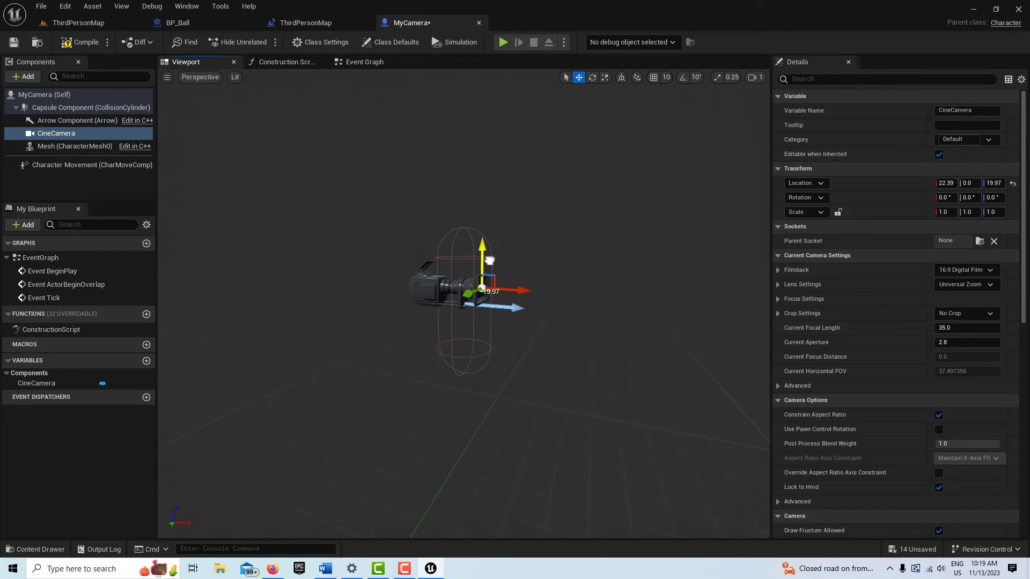
pyautogui.click(77, 44)
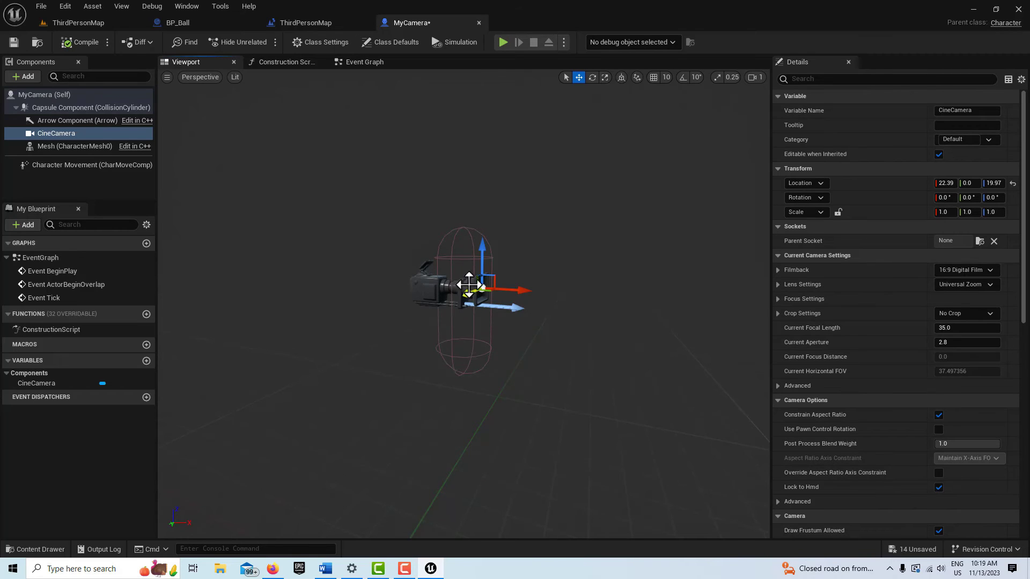
pyautogui.click(11, 43)
pyautogui.click(69, 22)
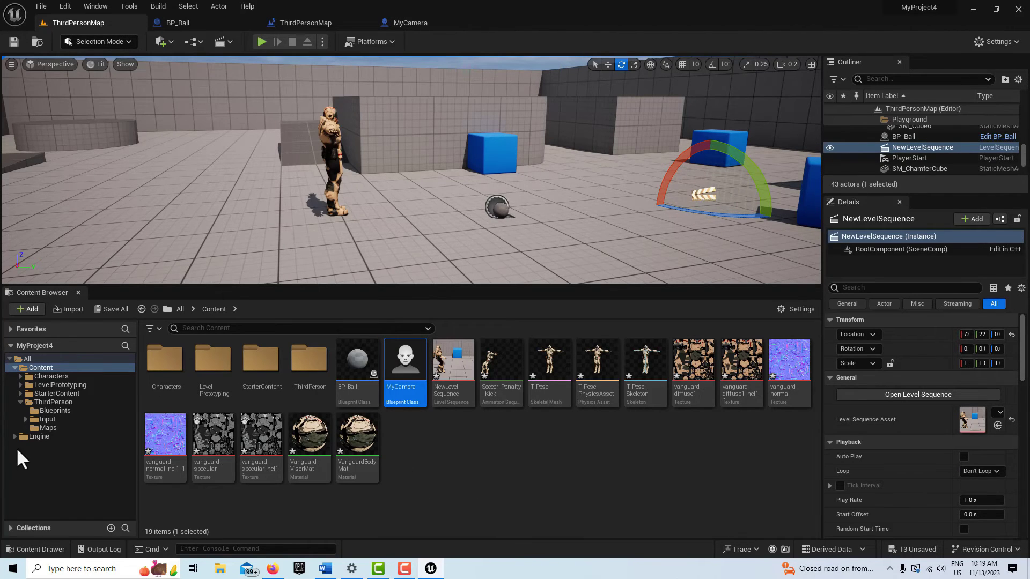
# Step: Select the BeginPlay, Look, Move and Jump input nodes in BP_ThirdPersonCharacter's Event Graph
pyautogui.click(54, 410)
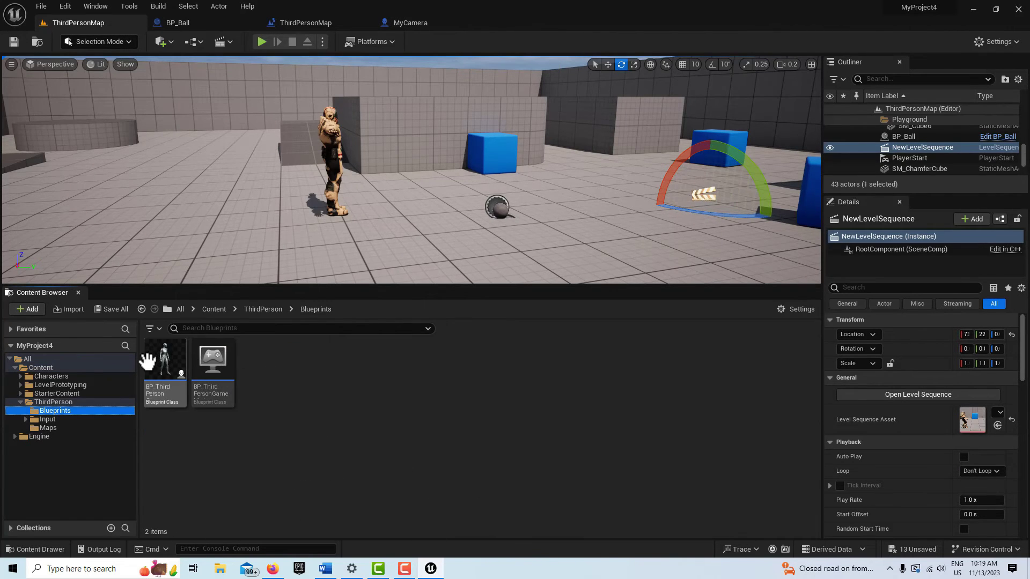
pyautogui.doubleClick(167, 358)
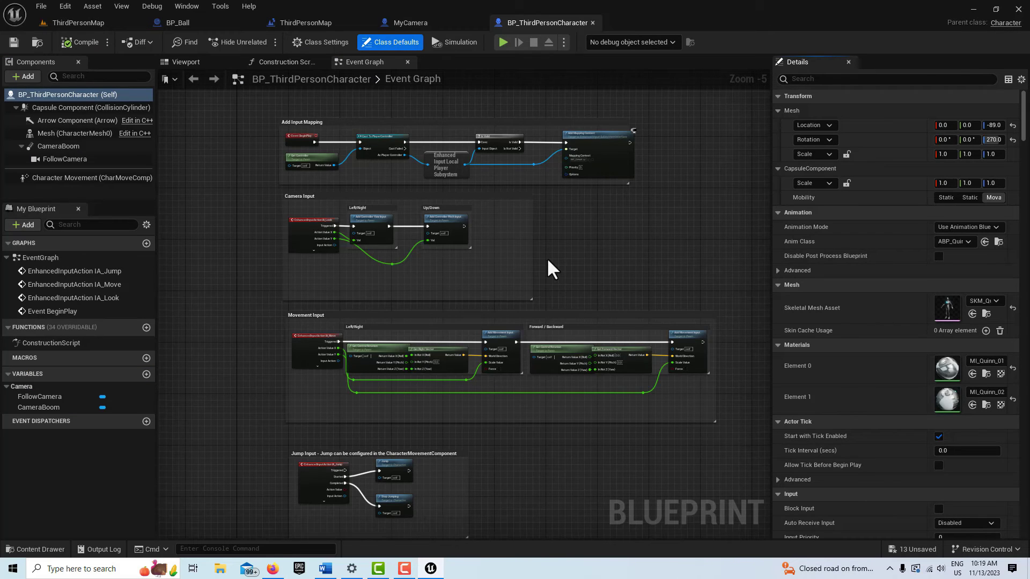
pyautogui.scroll(-1, 547, 260)
pyautogui.moveTo(341, 145); pyautogui.dragTo(680, 460)
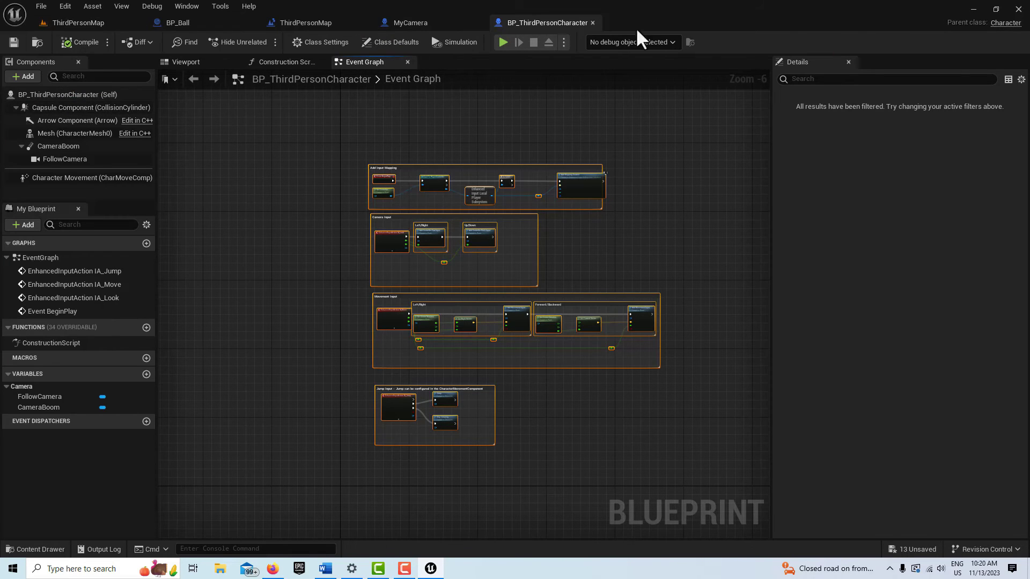
# Step: Replace MyCamera's default event nodes with the pasted input nodes and save MyCamera
pyautogui.click(425, 23)
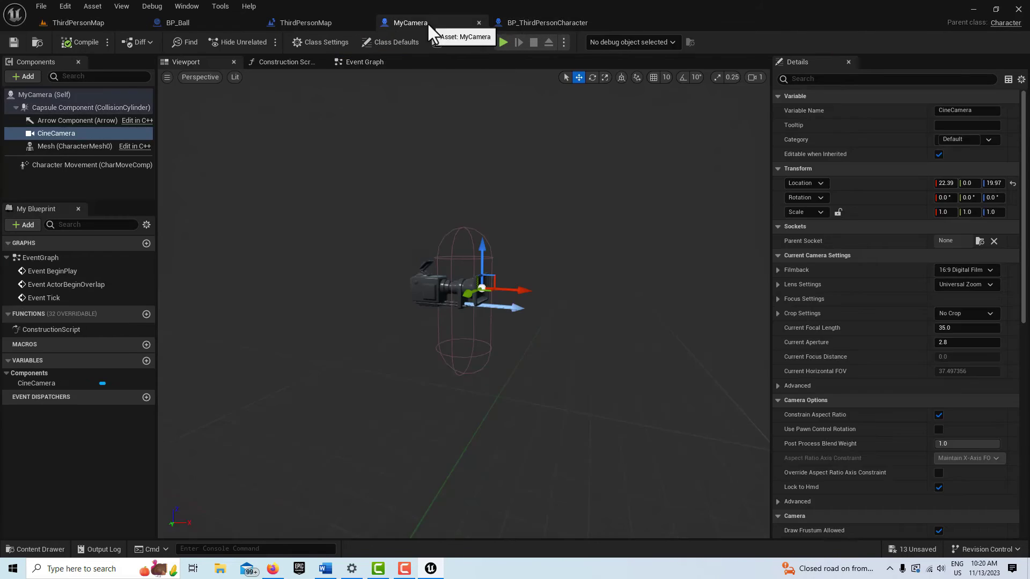
pyautogui.click(357, 62)
pyautogui.moveTo(405, 177); pyautogui.dragTo(604, 466)
pyautogui.press('Delete')
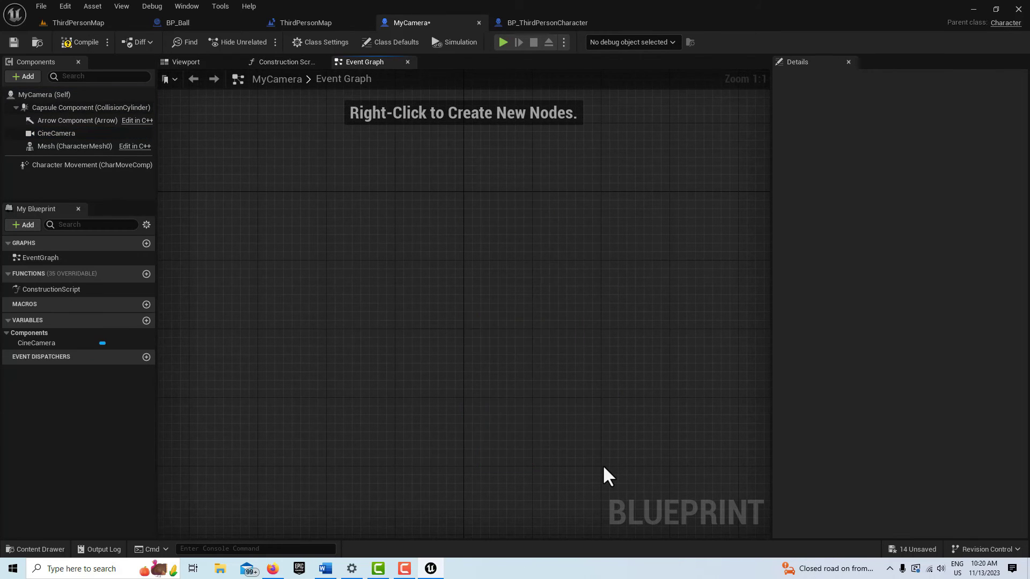
pyautogui.hotkey('ctrl', 'v')
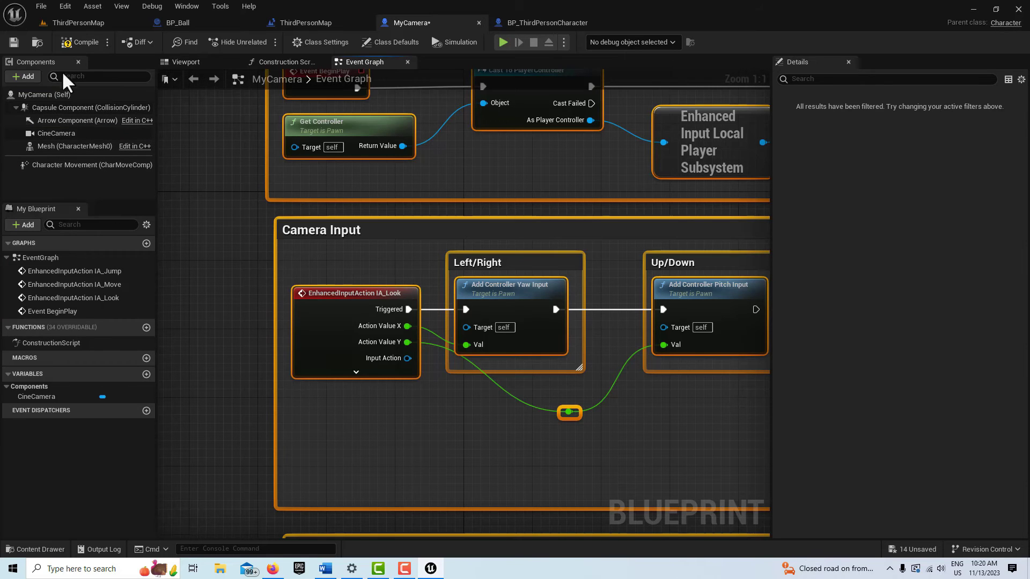
pyautogui.click(11, 41)
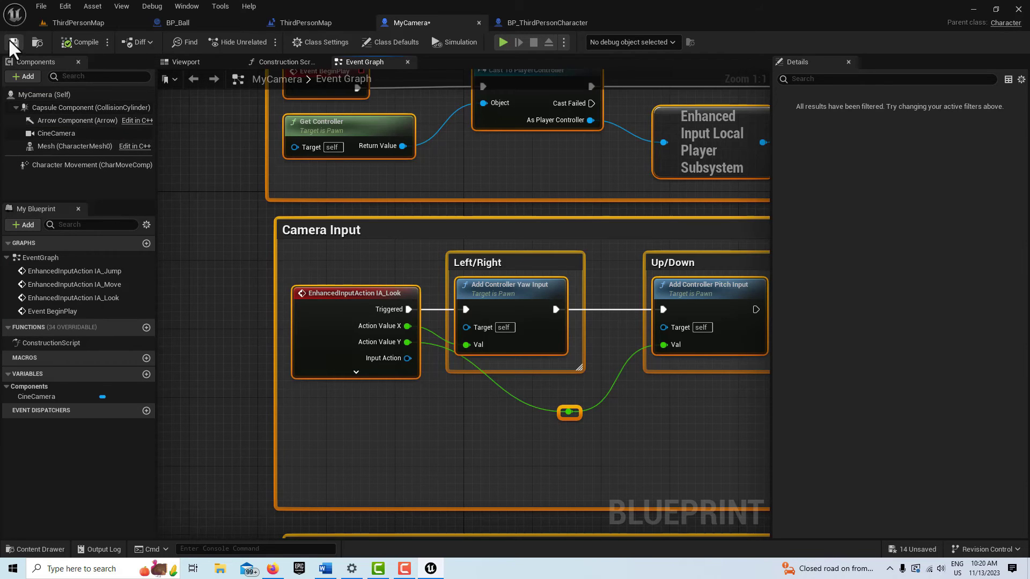
pyautogui.click(107, 22)
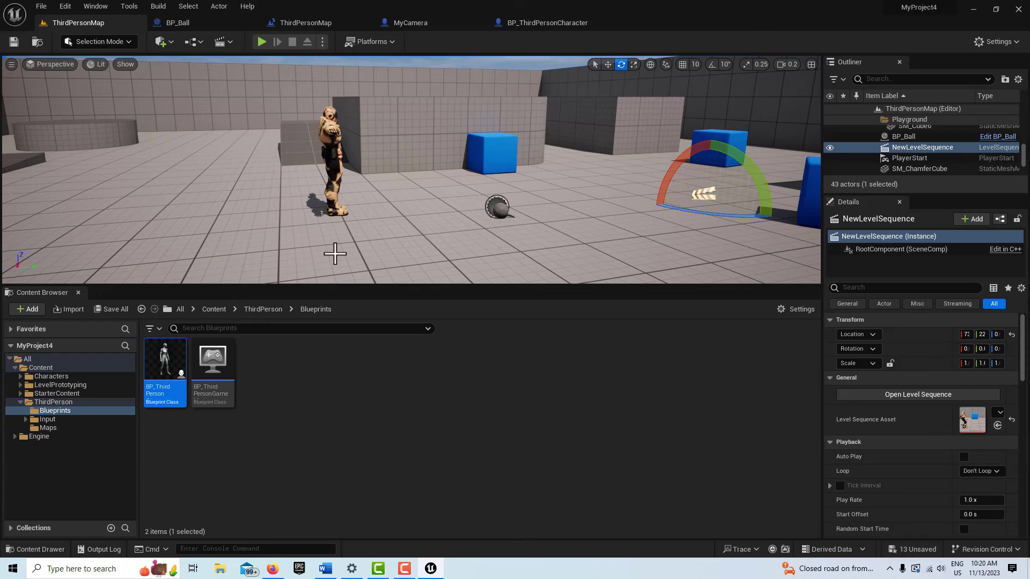
# Step: In World Settings, set the Selected GameMode's Default Pawn Class to MyCamera
pyautogui.click(54, 369)
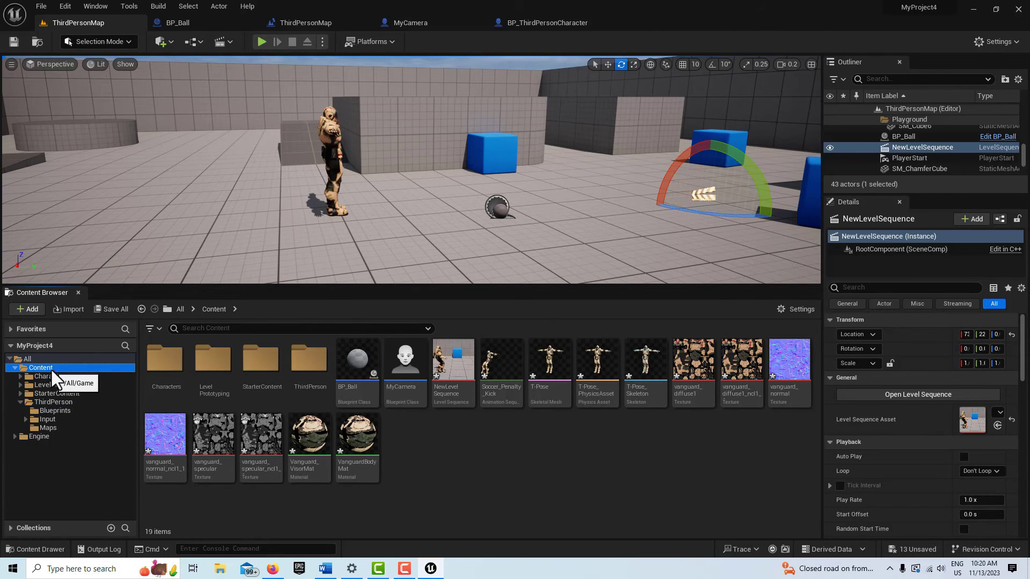
pyautogui.click(96, 6)
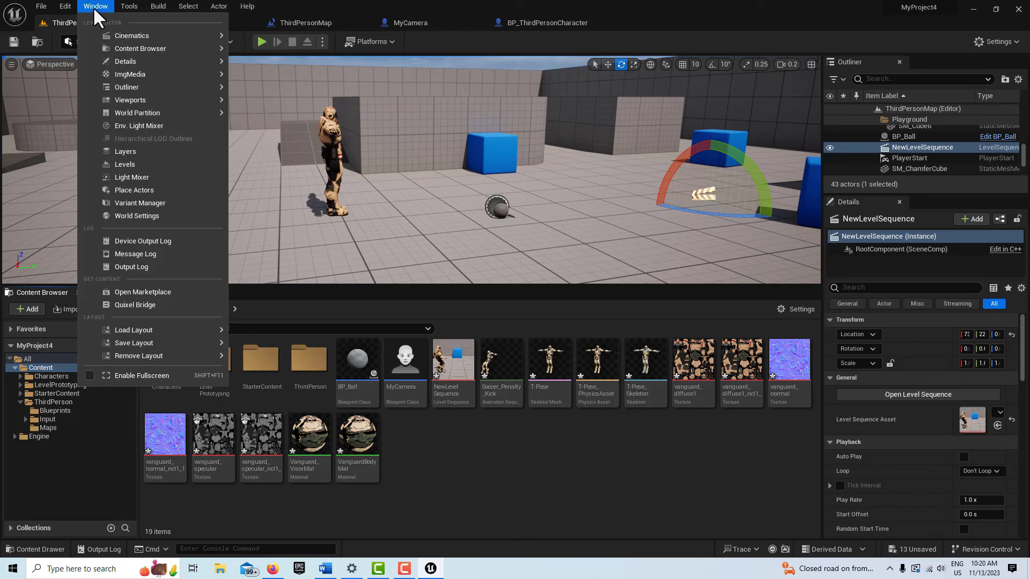
pyautogui.click(131, 215)
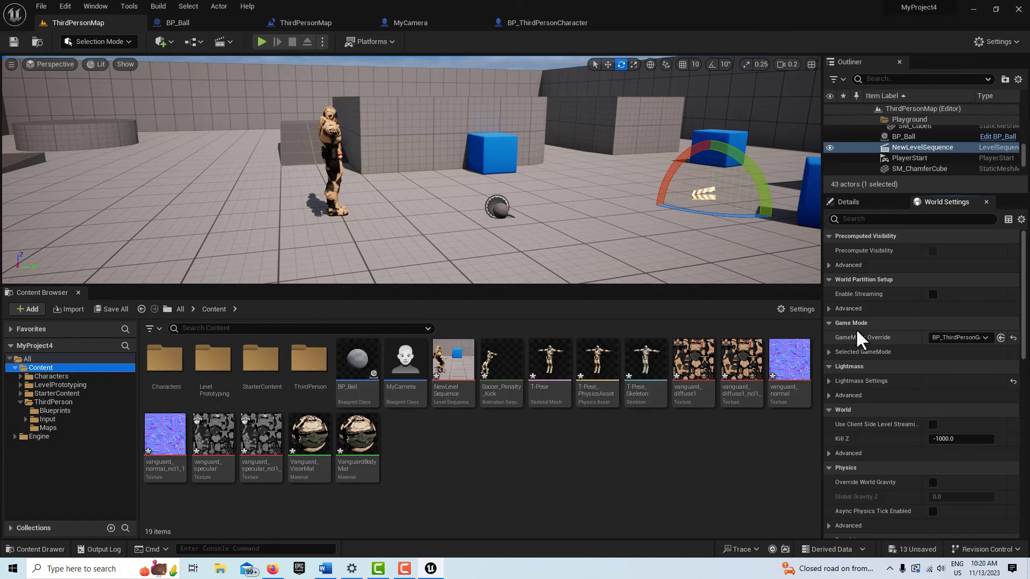
pyautogui.click(828, 352)
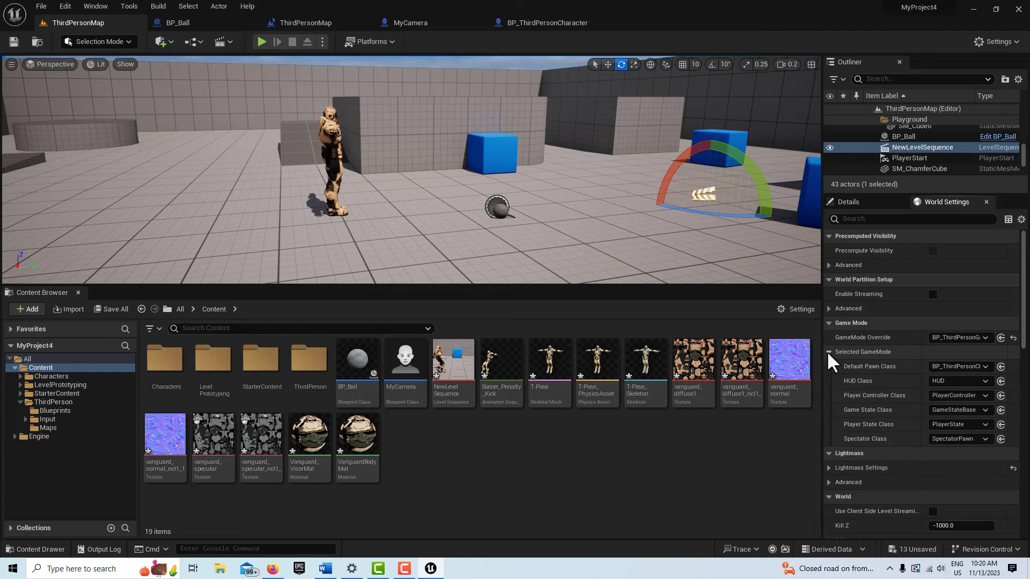
pyautogui.click(986, 366)
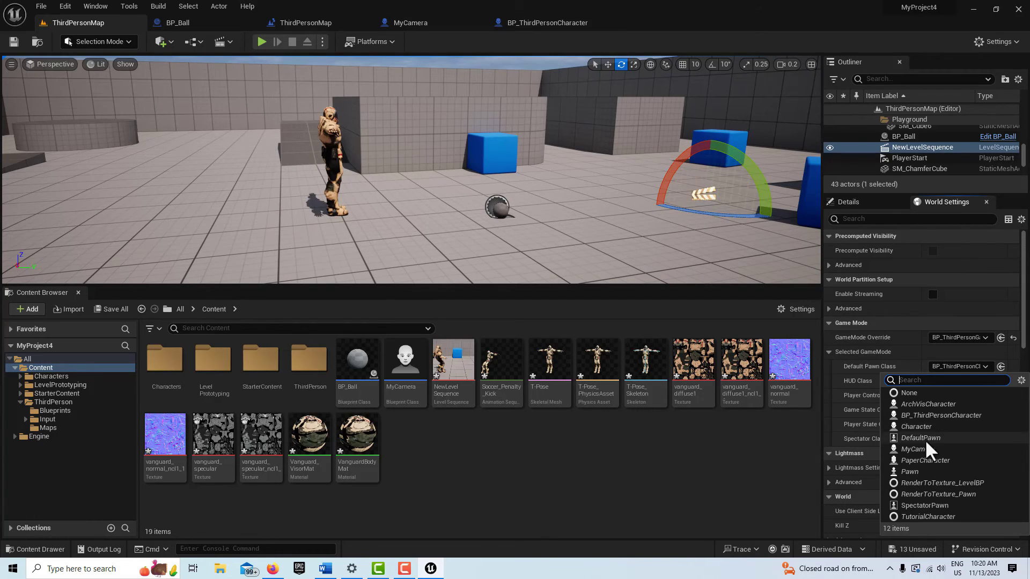
pyautogui.click(922, 450)
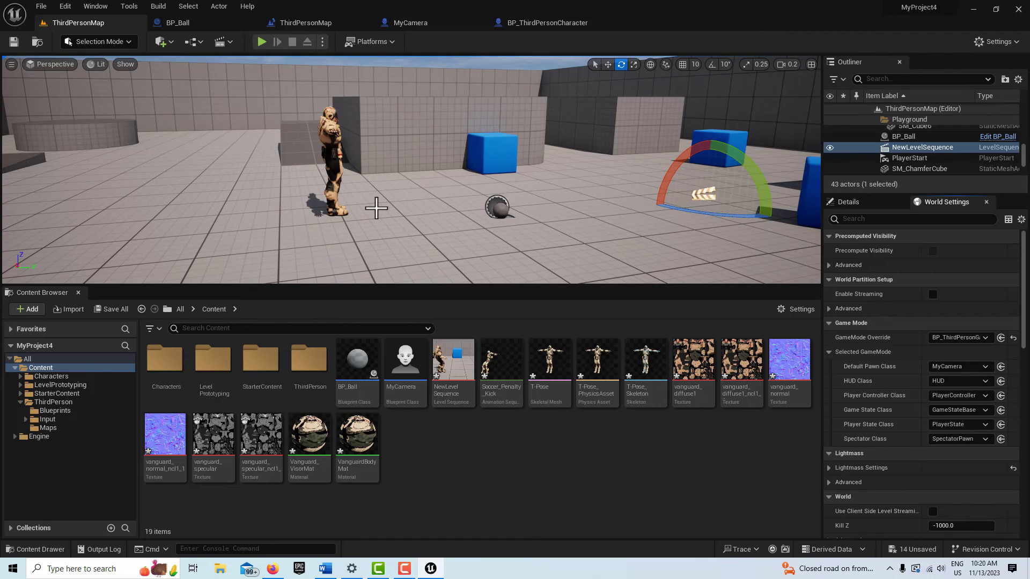
# Step: Play the level fullscreen through MyCamera, trigger the kick with Z, then stop with Esc
pyautogui.click(262, 42)
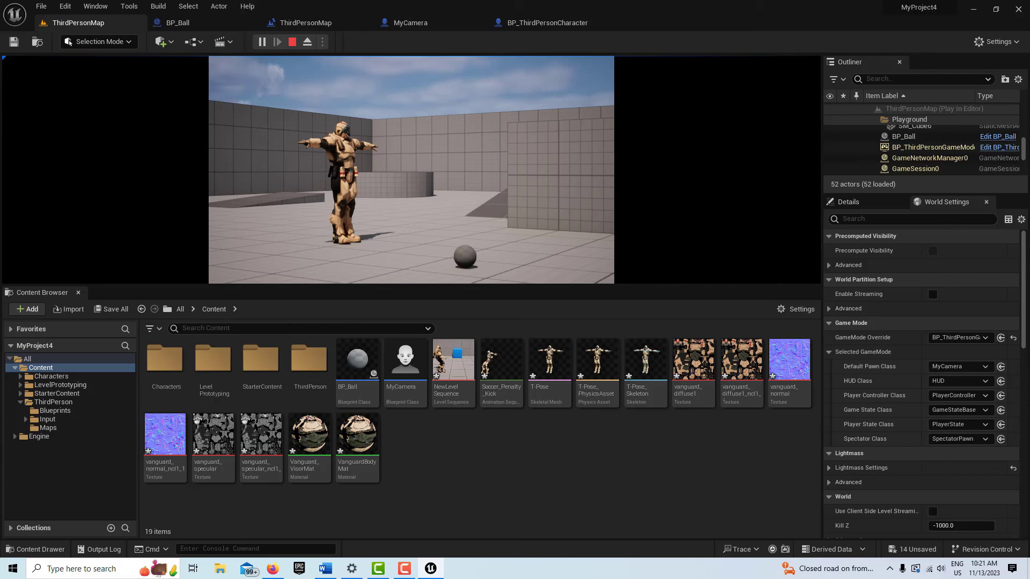
pyautogui.press('F11')
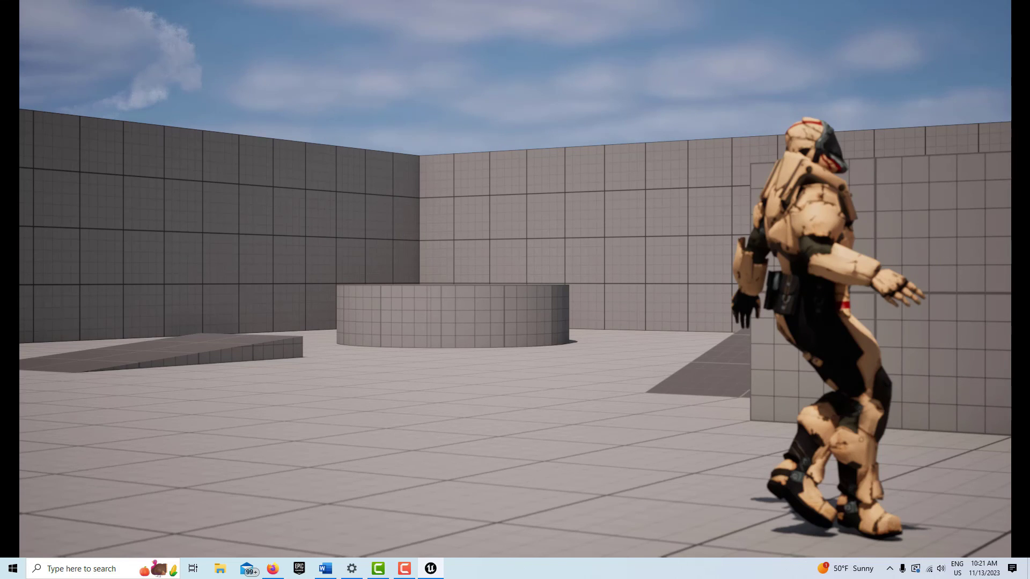
pyautogui.press('Escape')
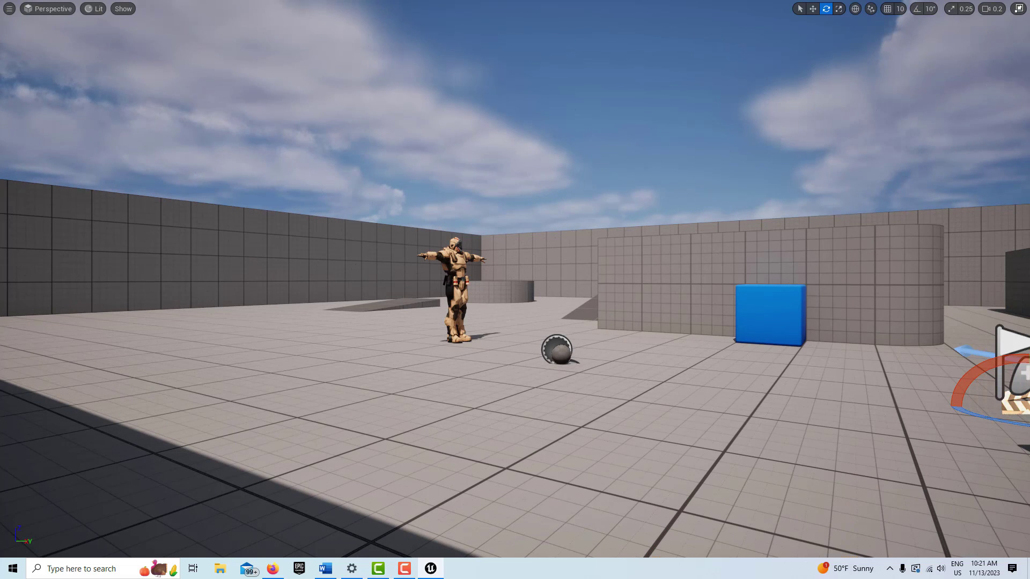
pyautogui.click(354, 219)
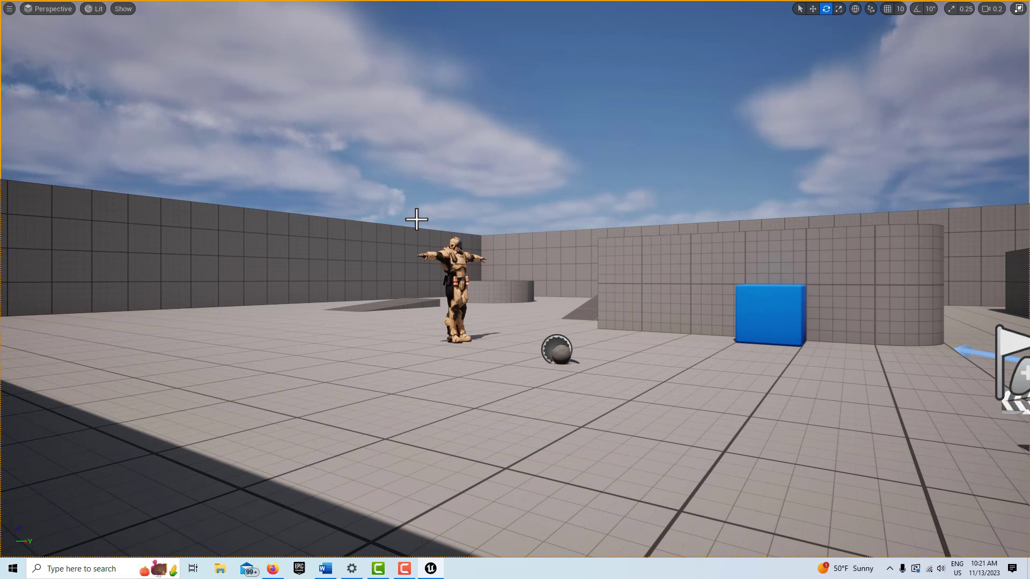